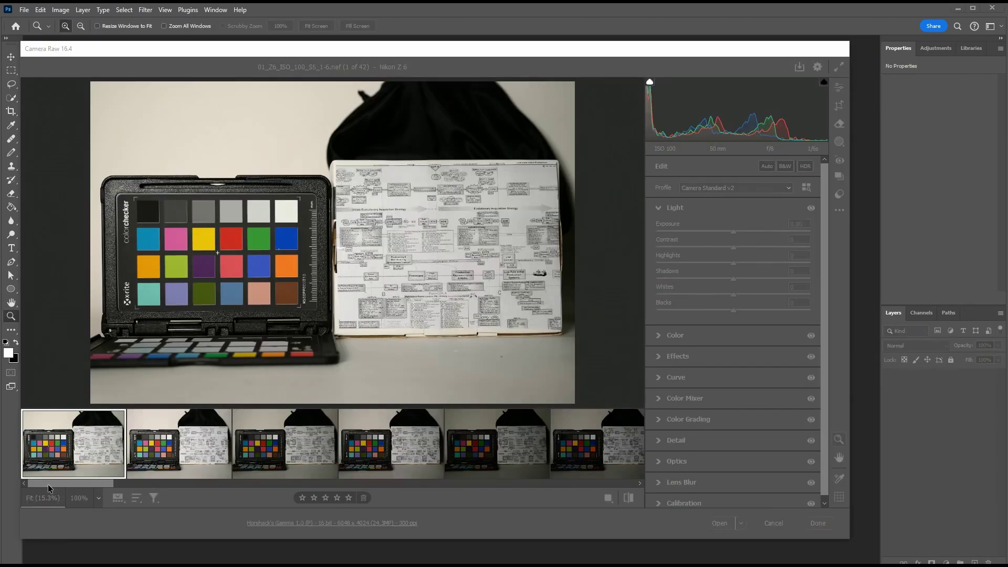
Set the 02_Z6 1/13 s raw file's exposure to +1.00.
mouse_move(49, 484)
left_mouse_down()
mouse_move(189, 498)
mouse_move(43, 483)
left_mouse_up()
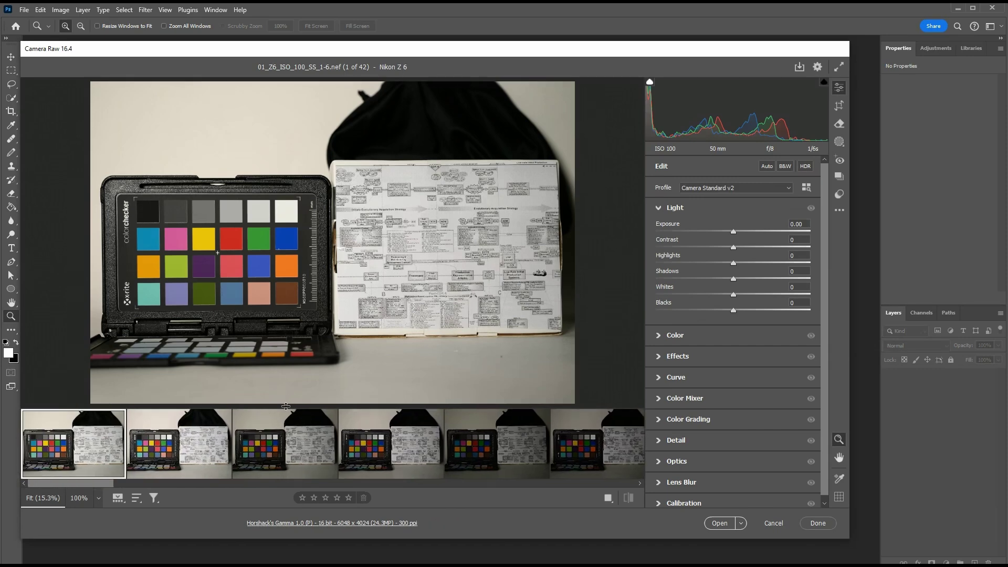
left_click(290, 444)
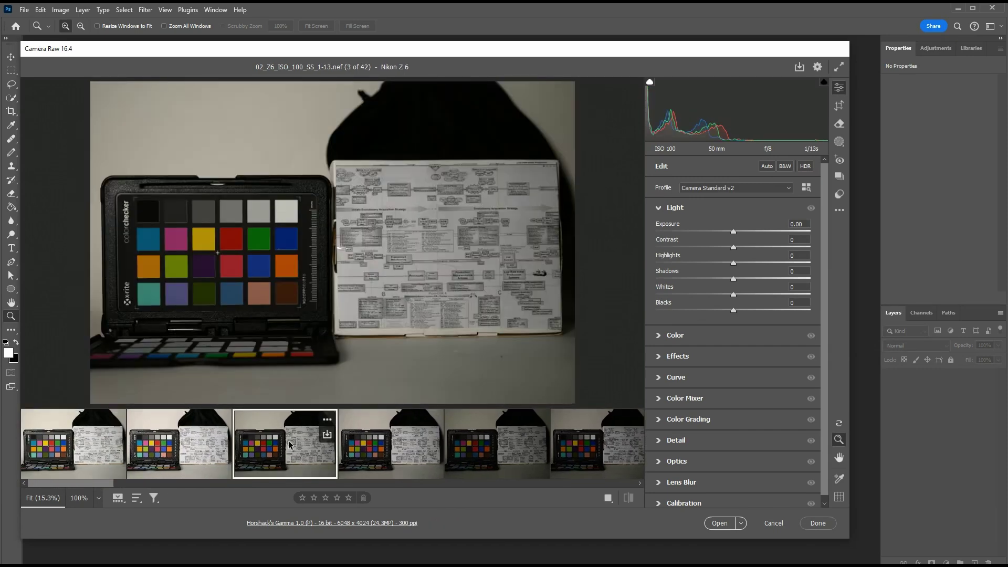
left_click(807, 221)
type("1")
key("Tab")
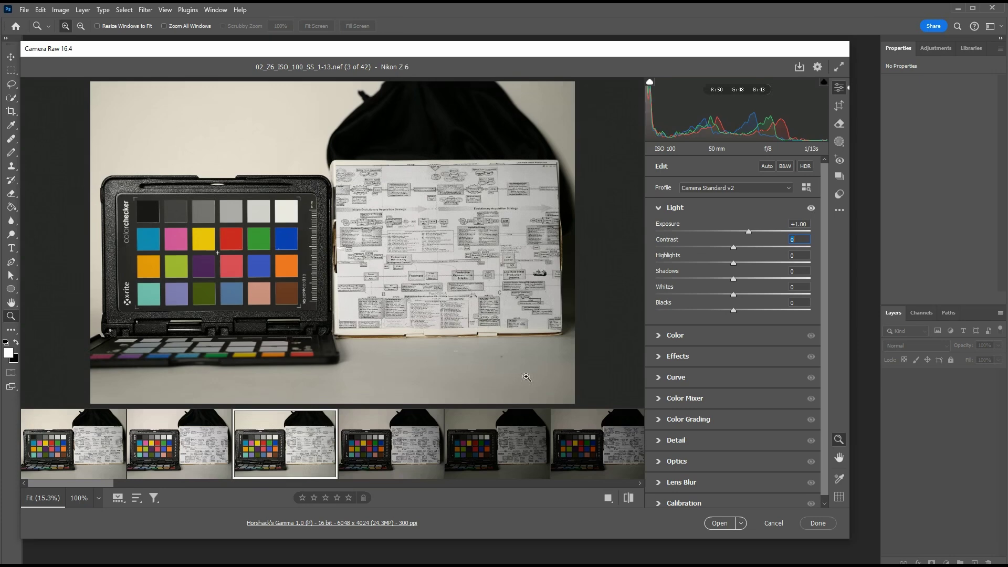
Set the 02_Z6III 1/13 s raw file's exposure to +1.00, then review the neighbouring raw files.
left_click(382, 462)
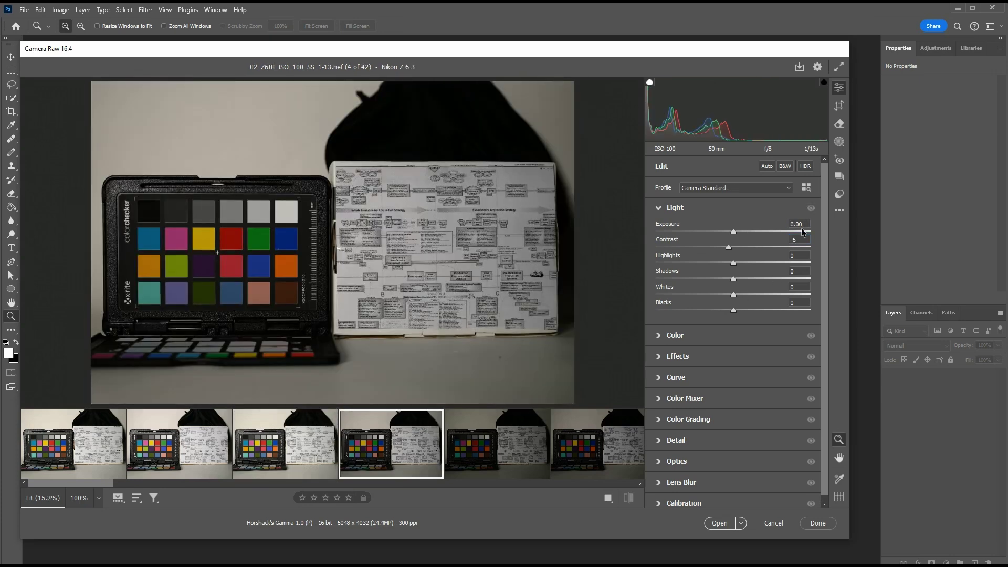
left_click(801, 225)
type("1")
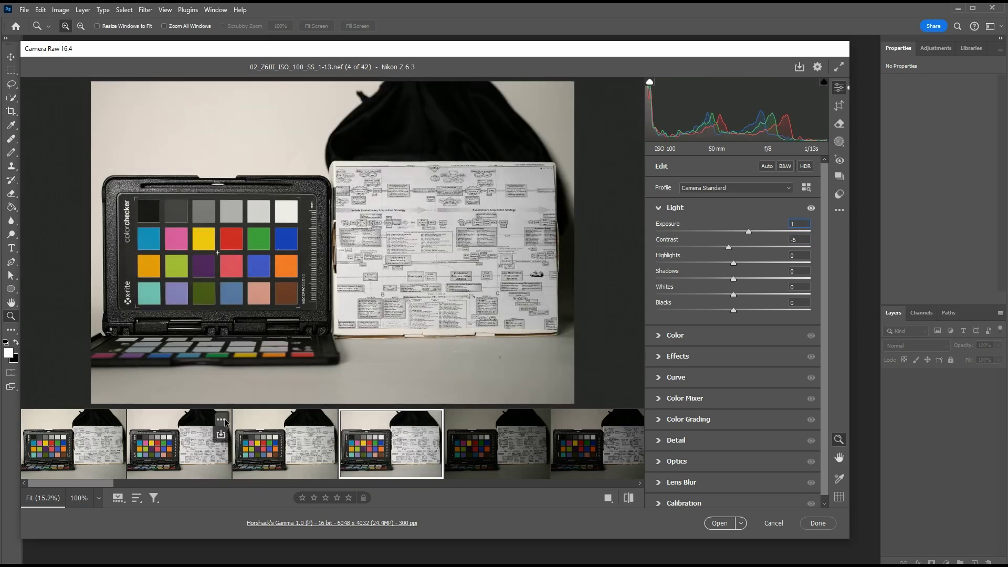
left_click(170, 456)
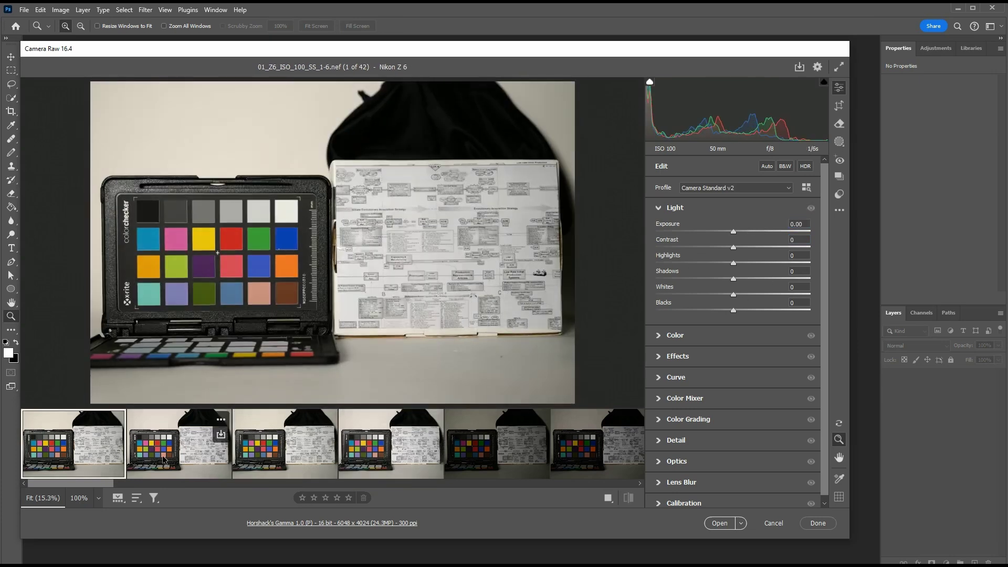
left_click(261, 464)
left_click(362, 468)
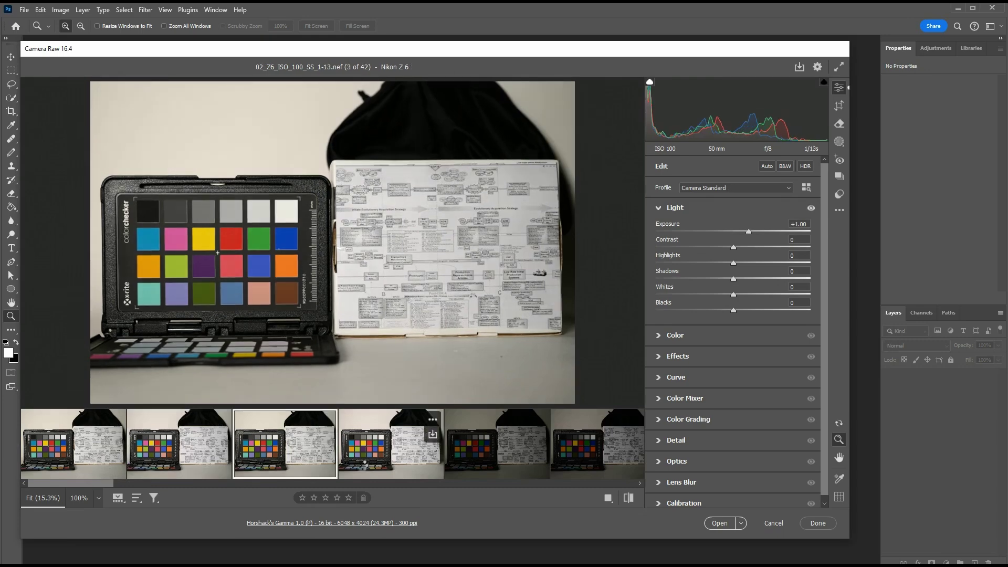
left_click(492, 461)
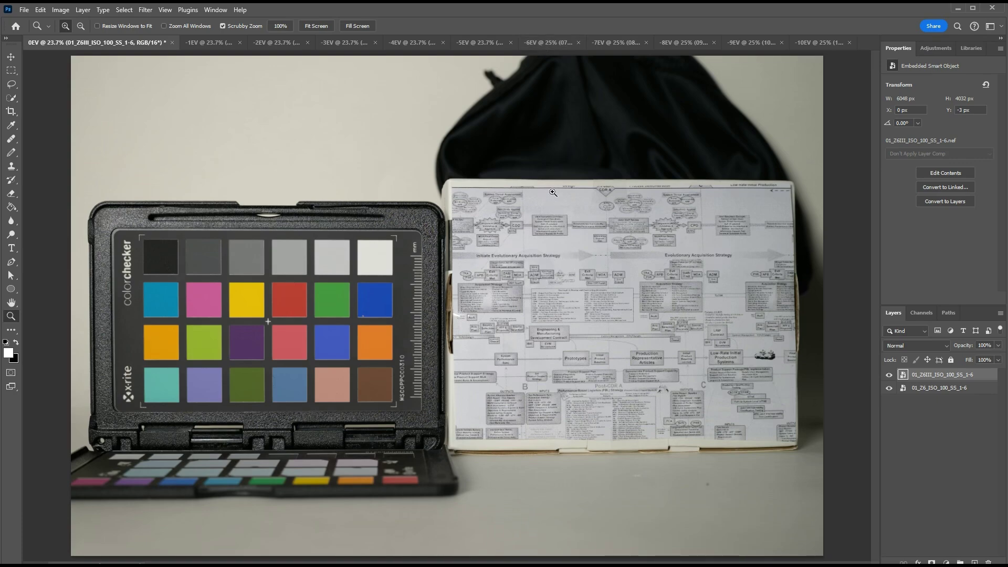
Zoom into the bag and solo the 01_Z6 and 01_Z6III layers in turn, then fit to screen.
left_click_drag(601, 129, 672, 185)
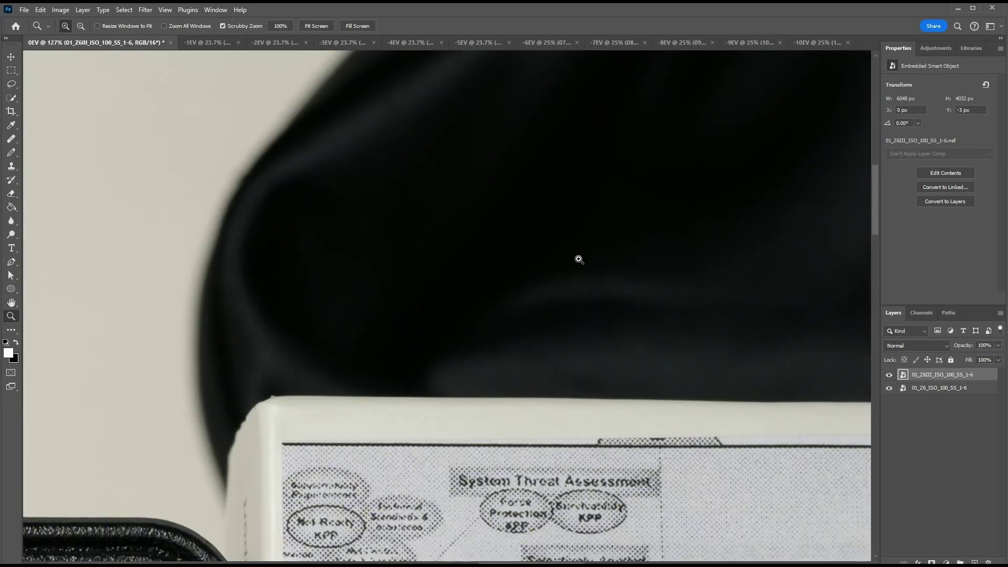
key("alt")
left_click(889, 388, "alt")
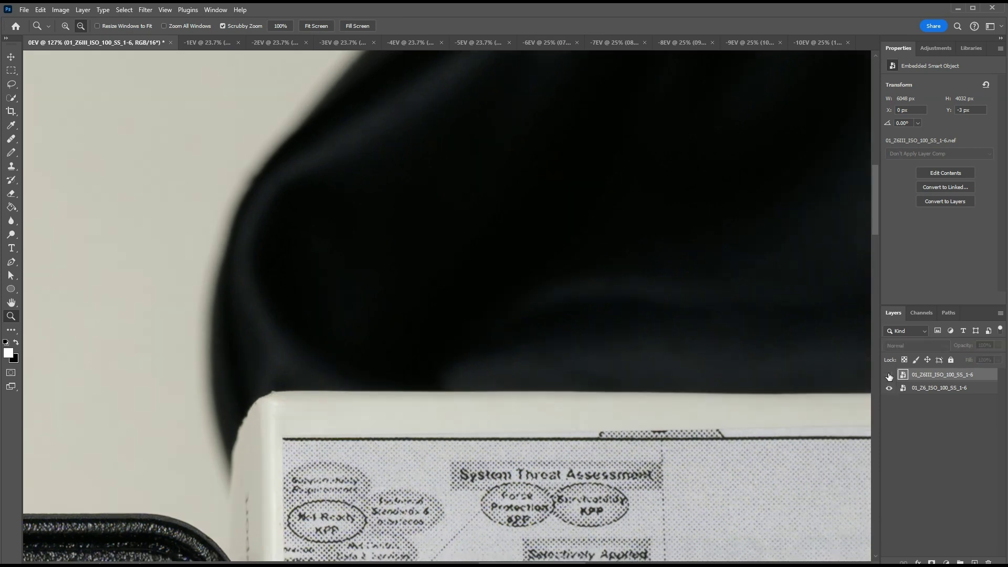
left_click(889, 375, "alt")
left_click(889, 388, "alt")
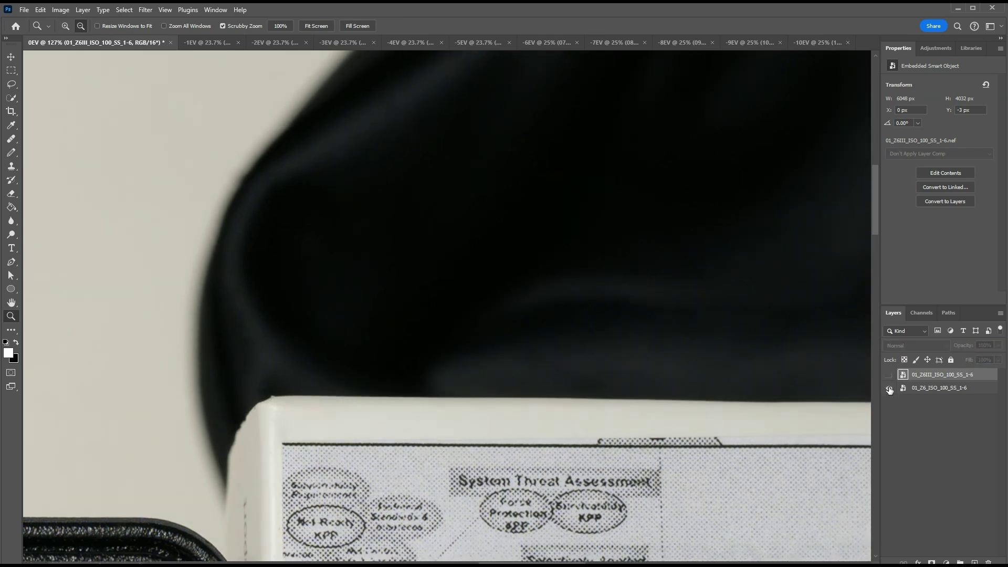
key("ctrl+0")
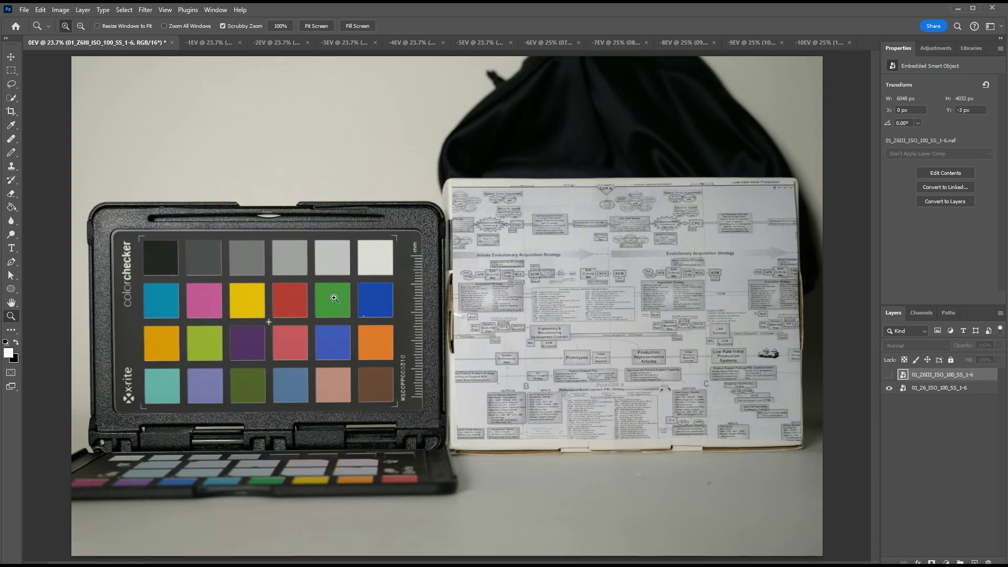
Compare the ColorChecker grey and colour patches between 01_Z6III and 01_Z6, ending on 01_Z6 fitted.
left_click_drag(287, 260, 364, 316)
left_click_drag(527, 352, 347, 260)
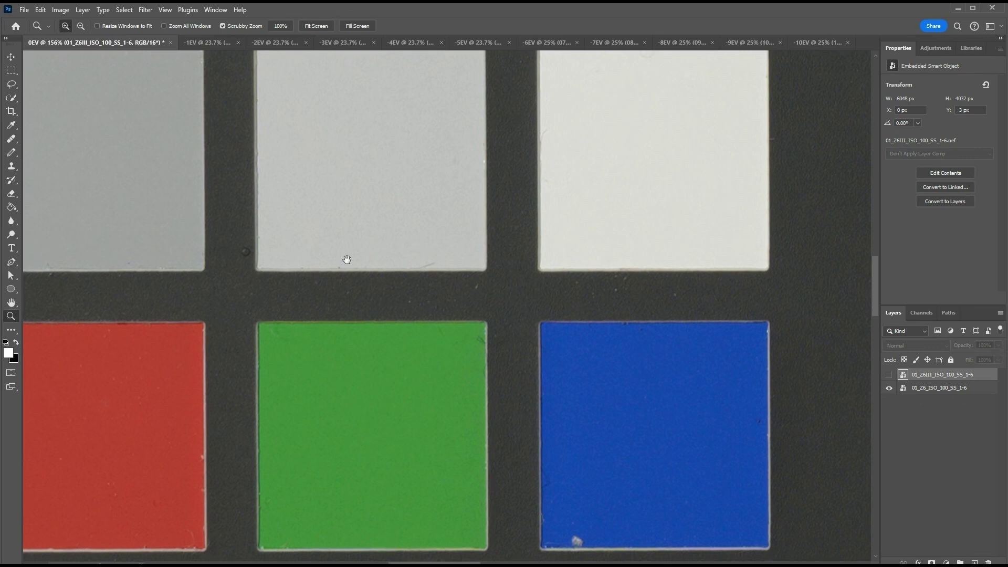
left_click(889, 375, "alt")
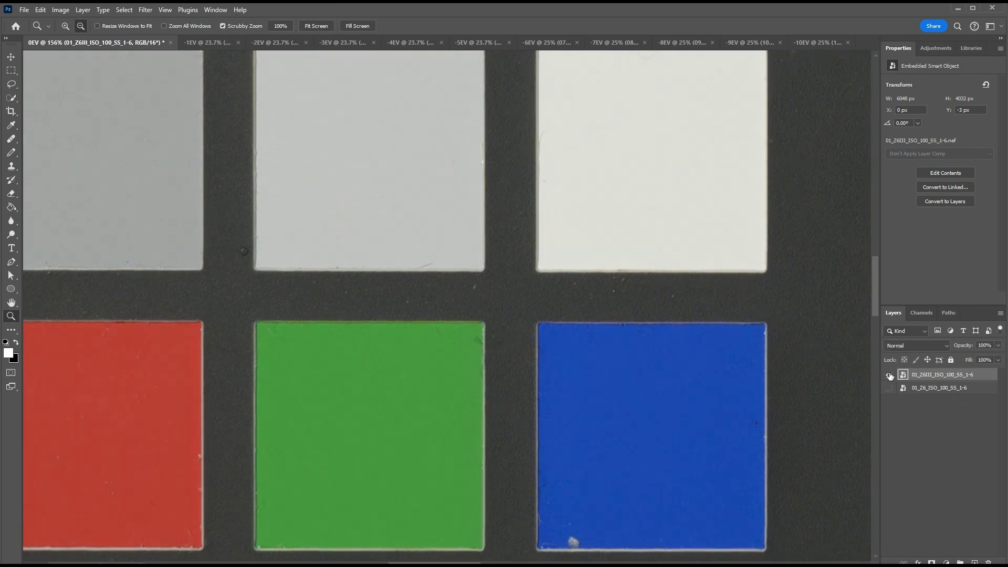
left_click(889, 389, "alt")
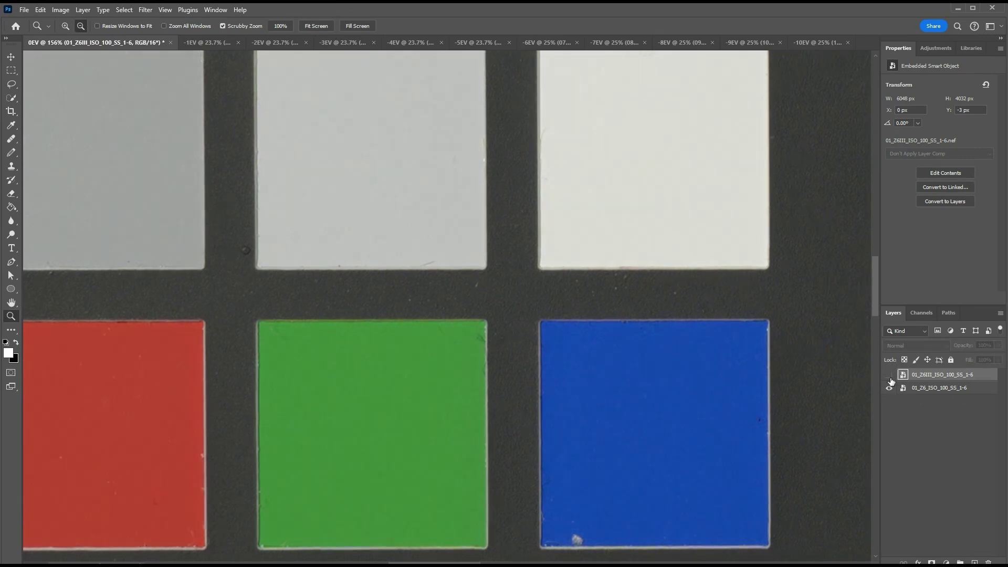
left_click(889, 375, "alt")
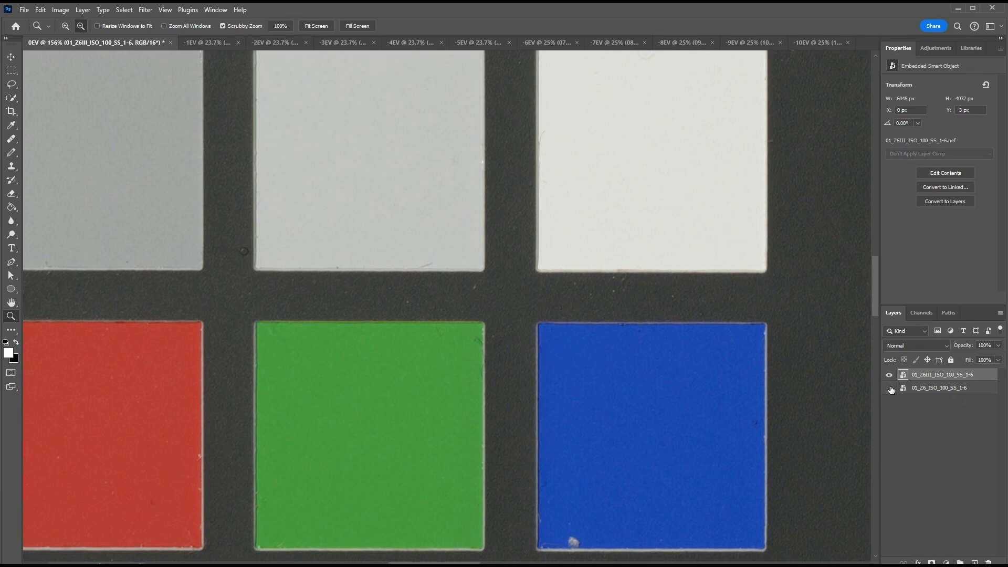
left_click(891, 389, "alt")
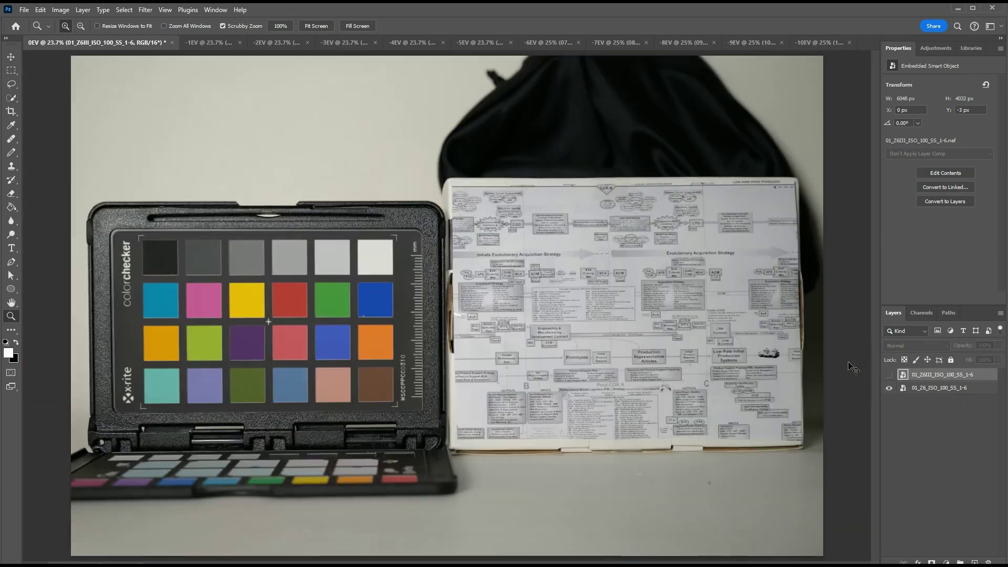
key("ctrl+0")
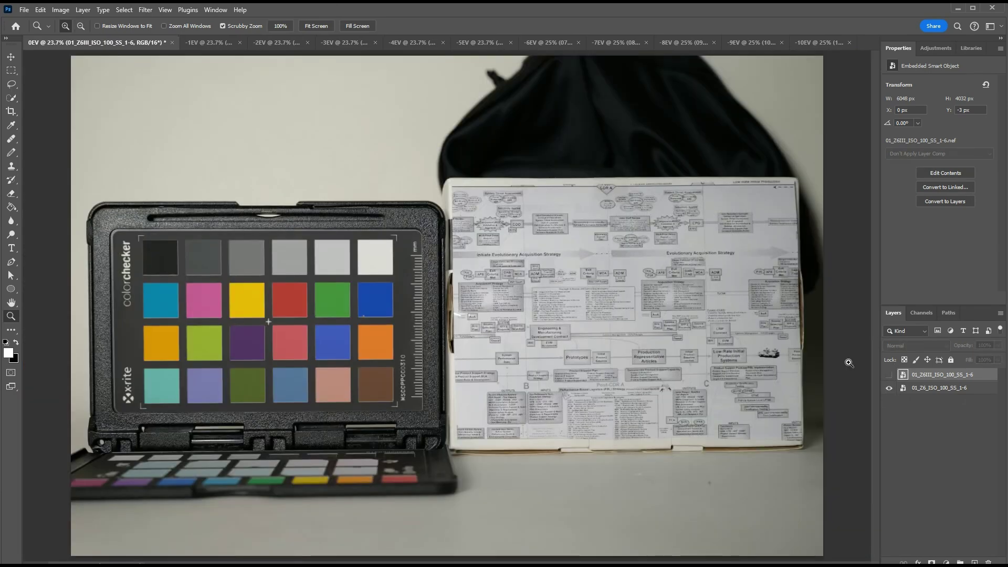
In the -1EV document, view the 02_Z6III smart object's +1.00 exposure in Camera Raw's before/after view.
left_click(201, 47)
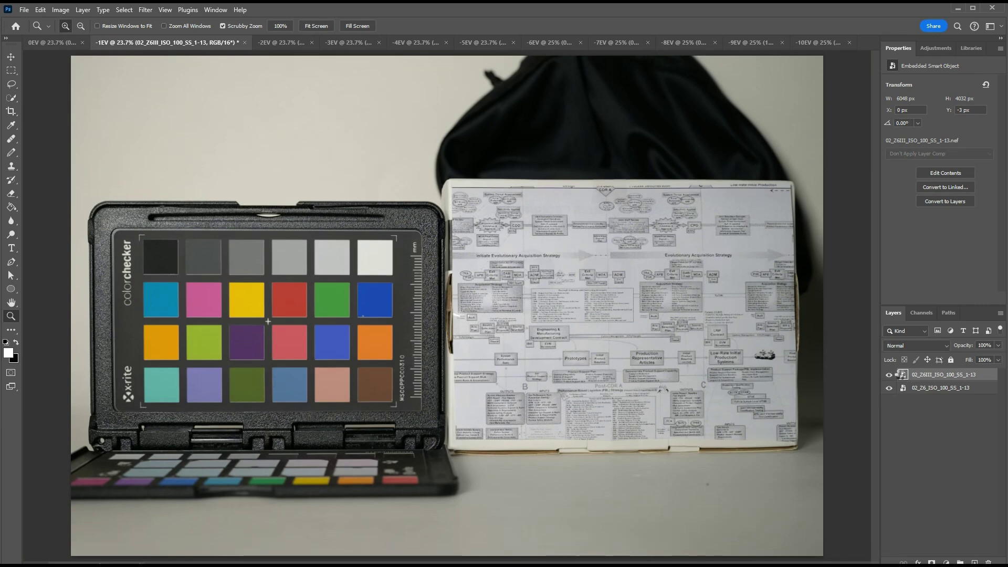
double_click(903, 375)
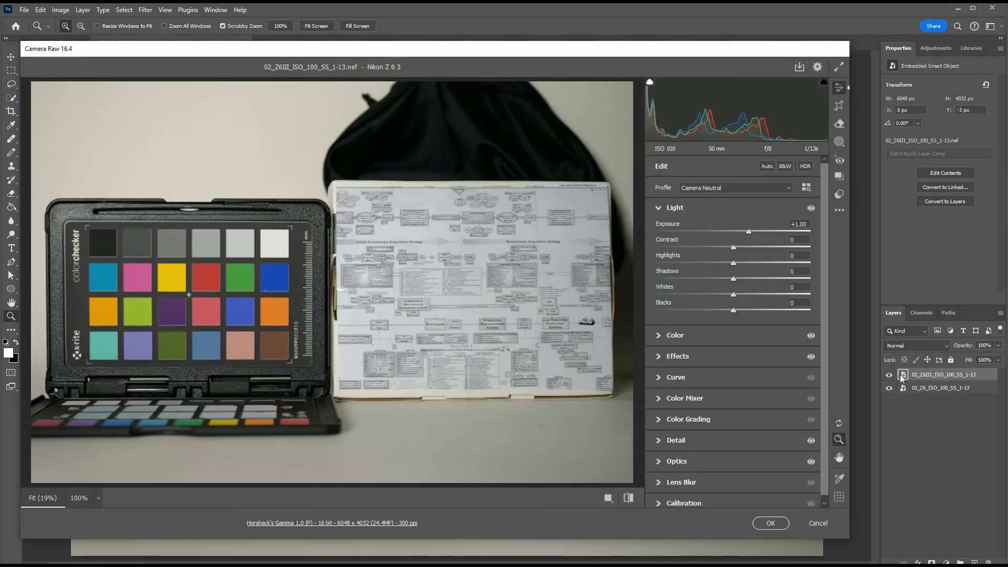
key("y")
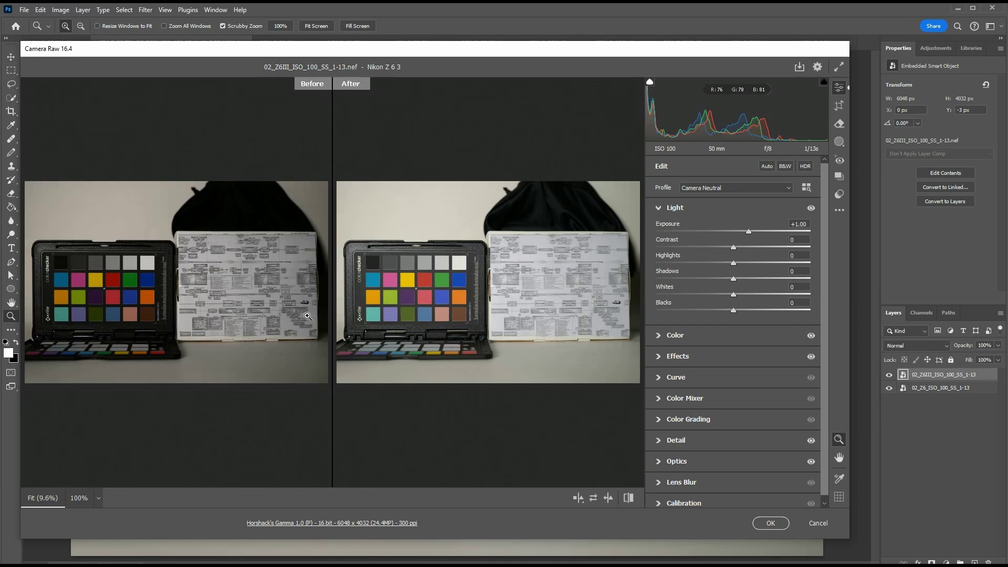
left_click(803, 223)
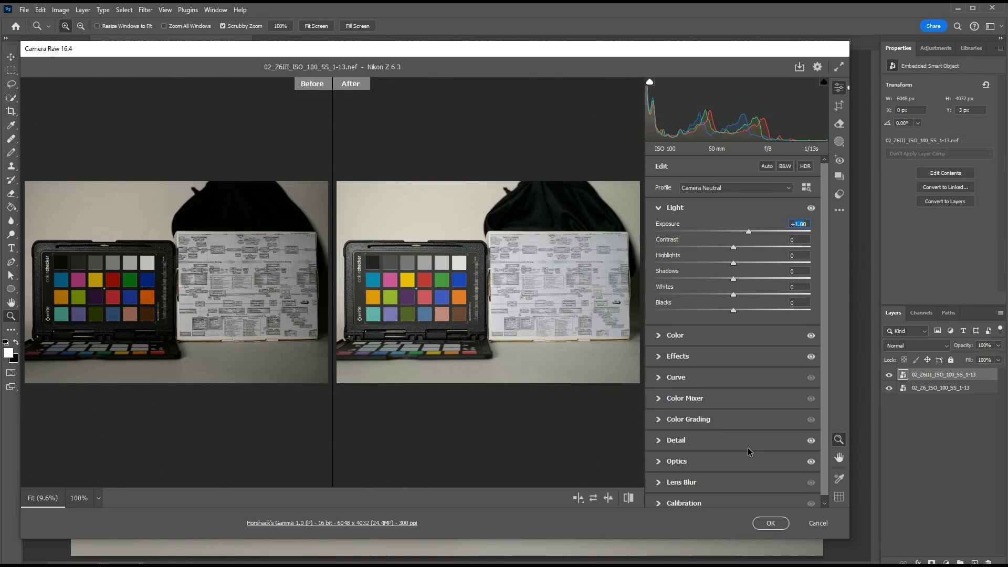
Close Camera Raw unchanged and compare 02_Z6 and 02_Z6III on the bag, then fit to screen.
left_click(817, 523)
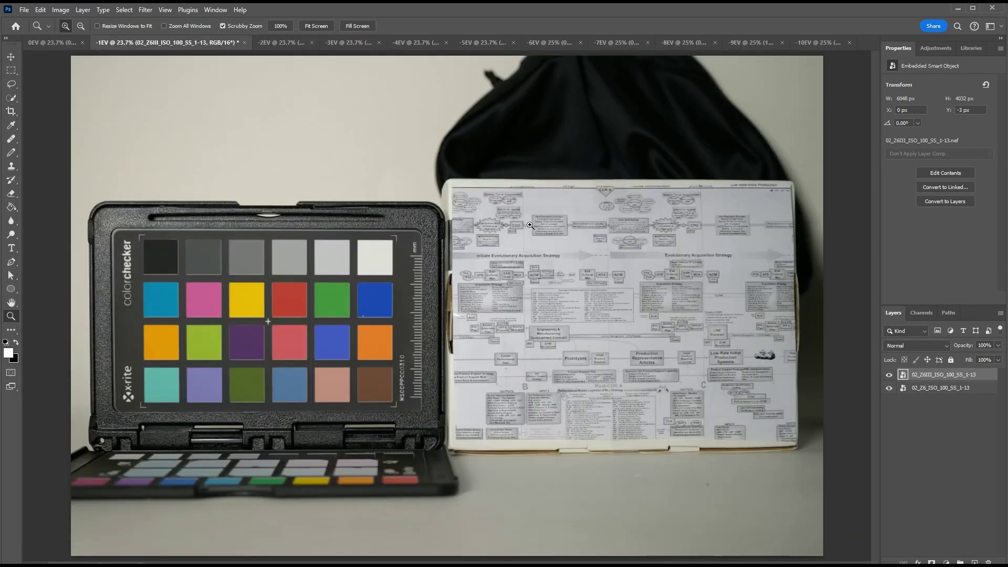
left_click_drag(582, 162, 636, 259)
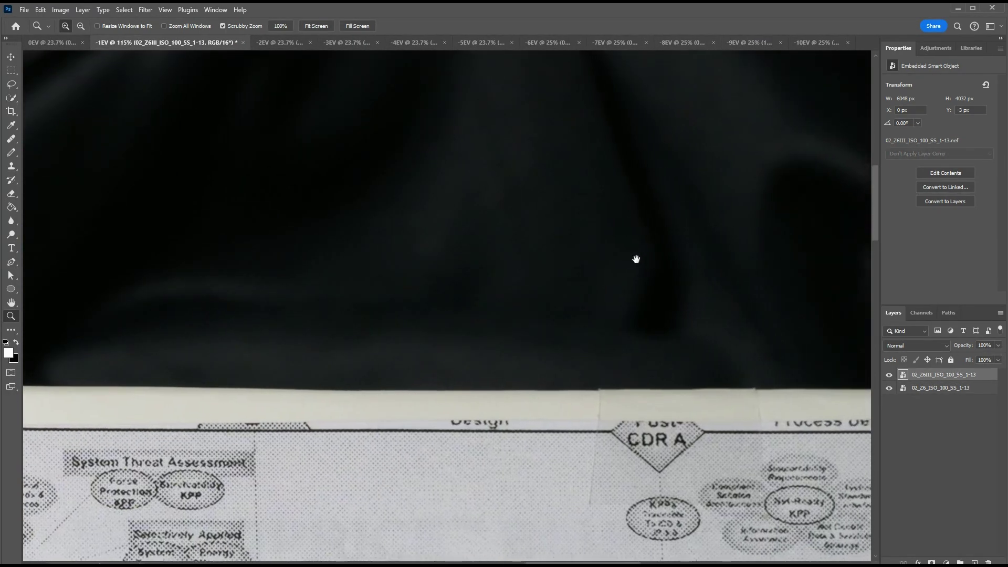
left_click(889, 389, "alt")
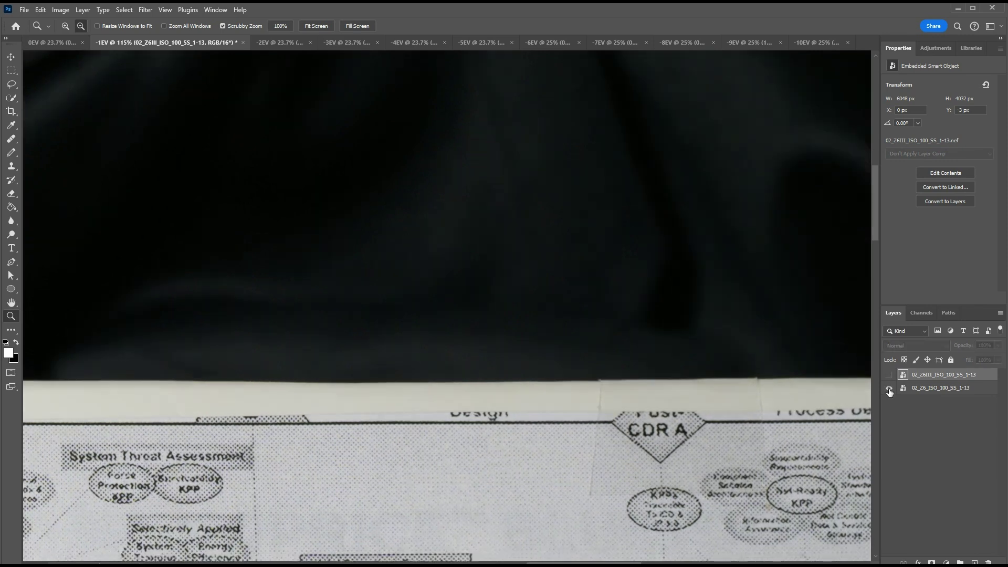
left_click(889, 376, "alt")
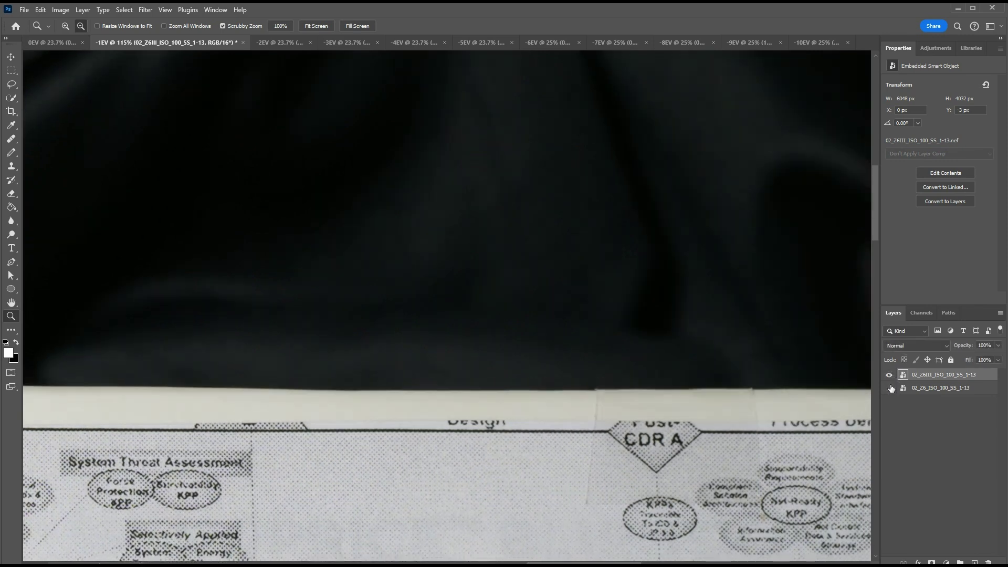
left_click(889, 388, "alt")
key("ctrl+0")
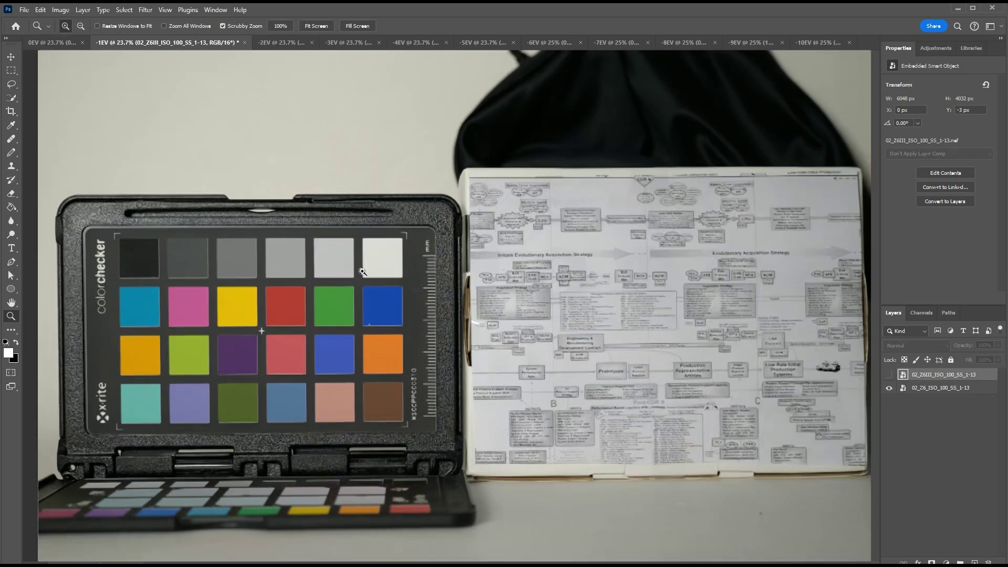
Compare the ColorChecker patches between 02_Z6III and 02_Z6, ending on 02_Z6 with the image fitted.
left_click_drag(320, 254, 388, 297)
scroll(322, 209, "down", 5)
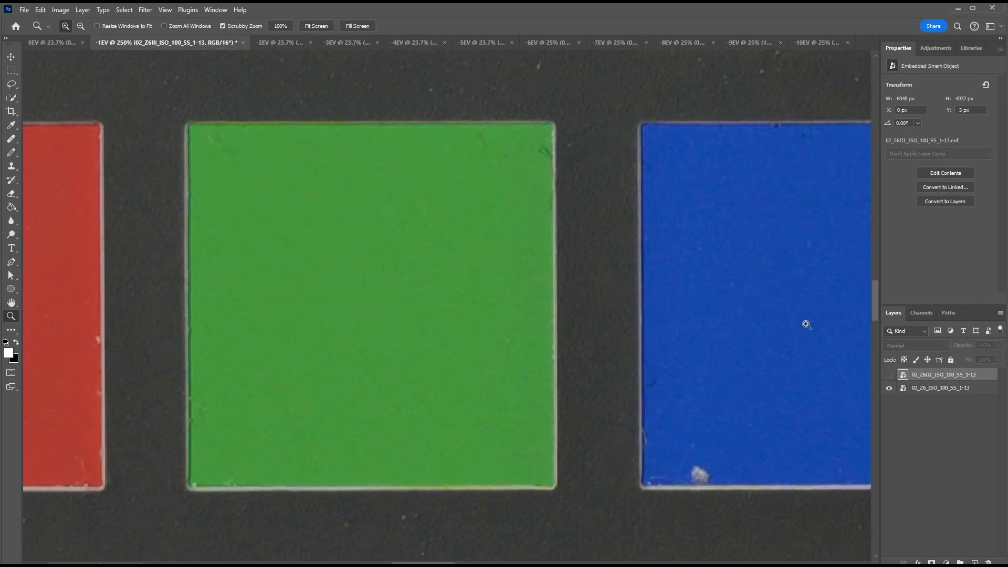
left_click(889, 375, "alt")
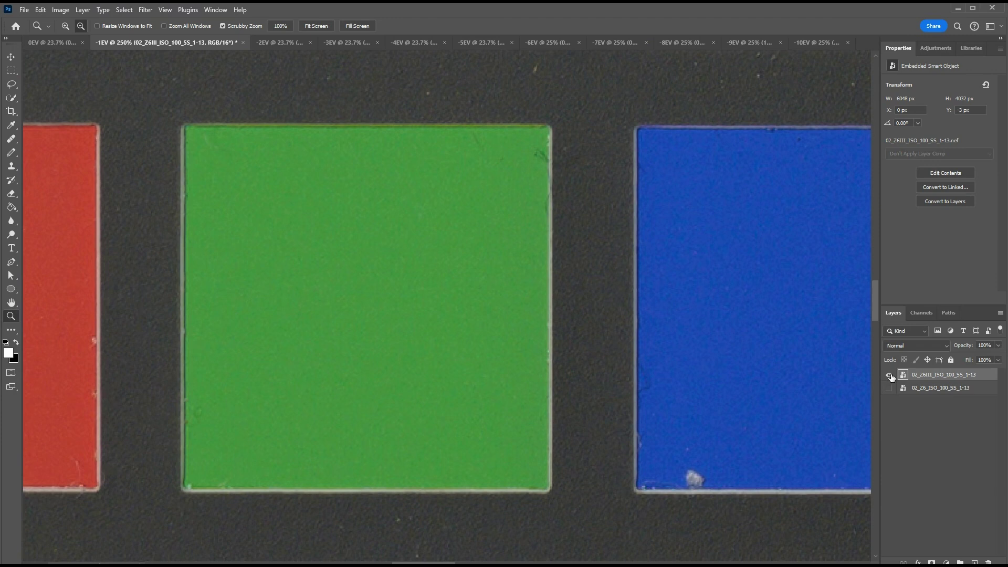
left_click(890, 389, "alt")
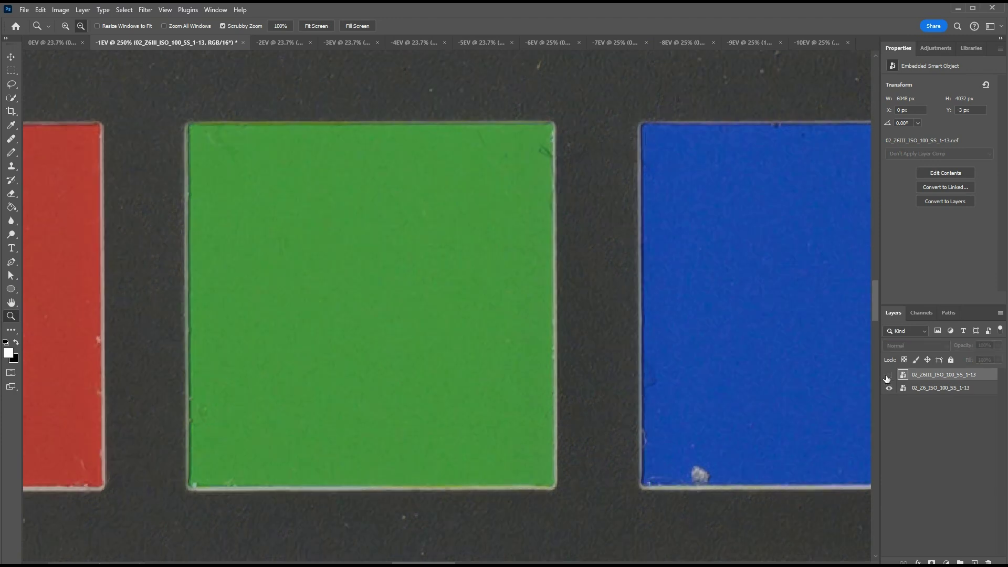
left_click(887, 375, "alt")
left_click(889, 389, "alt")
left_click(889, 376, "alt")
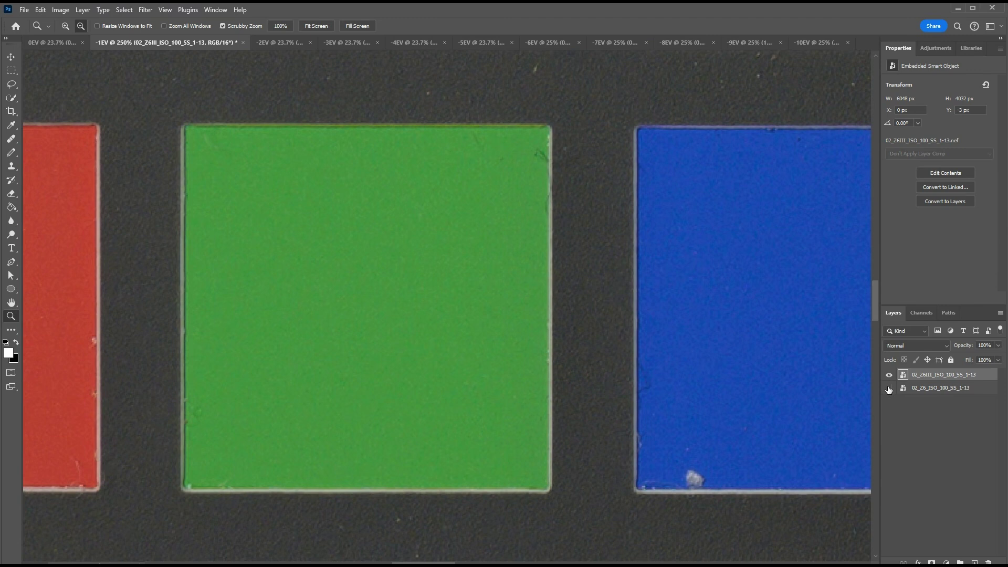
left_click(889, 388, "alt")
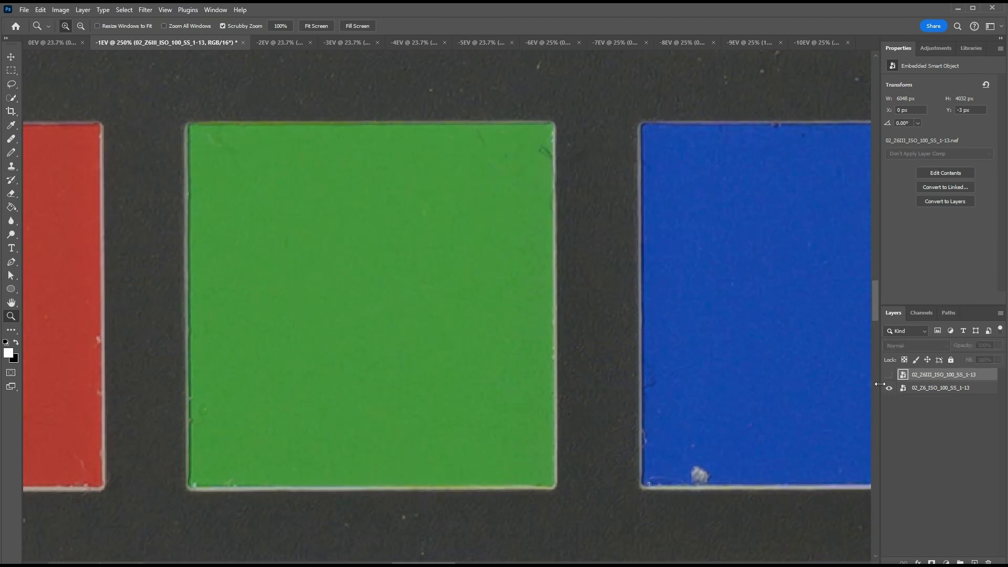
key("ctrl+0")
left_click(280, 43)
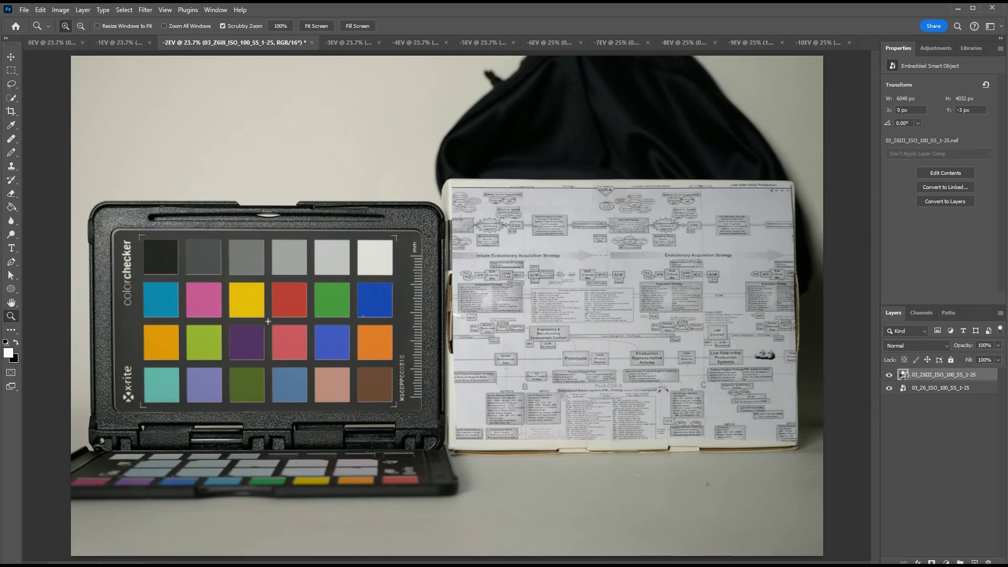
Check the 03_Z6III layer's +2.00 exposure in Camera Raw and dismiss it without changes.
double_click(903, 374)
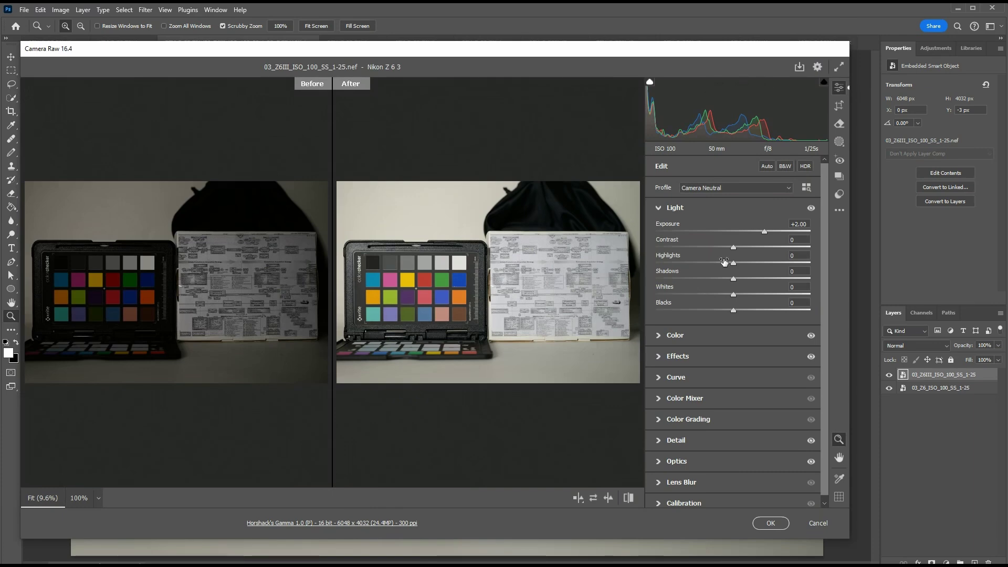
left_click(818, 523)
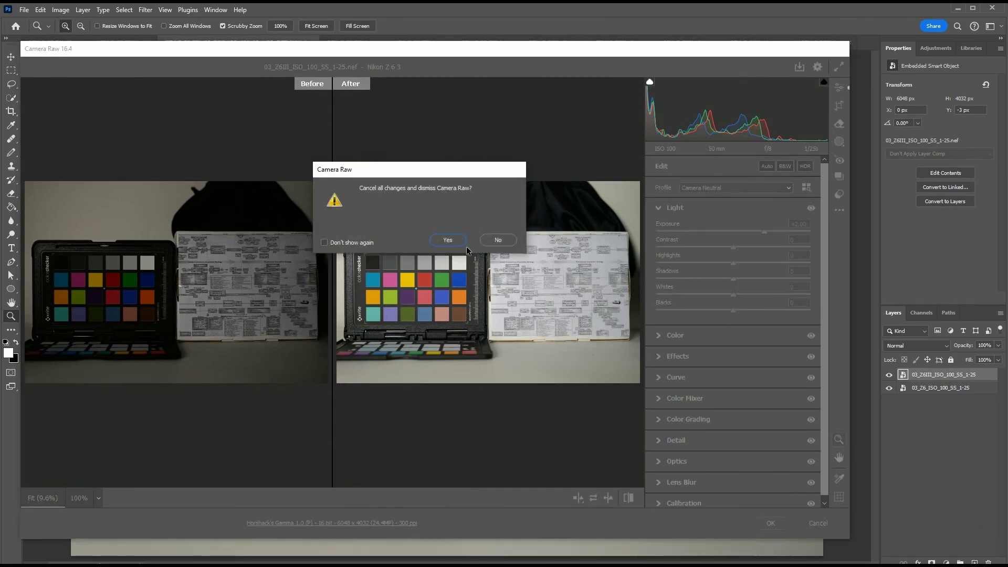
left_click(448, 240)
Zoom to 144% on the diagram's upper edge, alternate the Z6 and Z6III layers, then fit to screen.
left_click(665, 178)
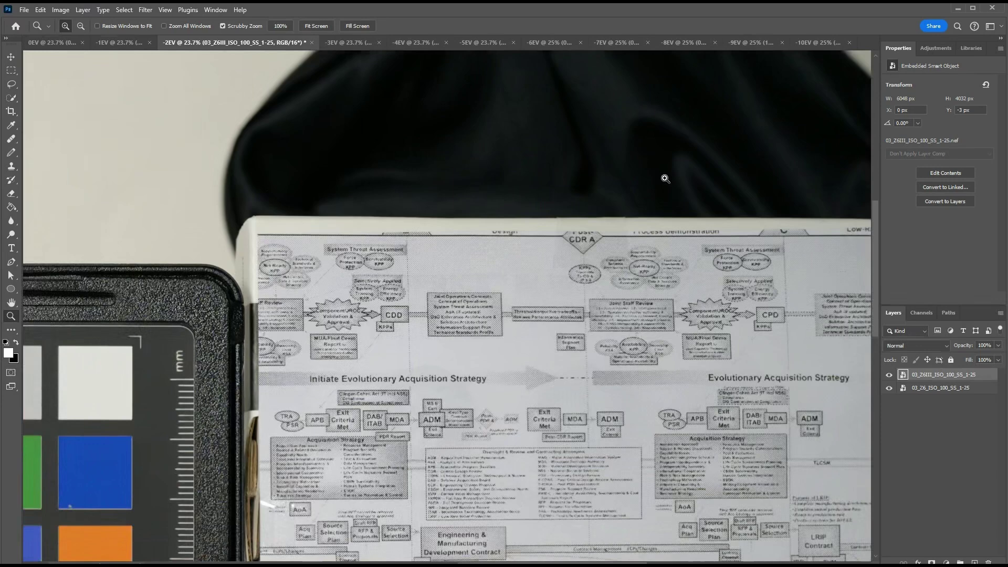
left_click_drag(665, 179, 828, 326)
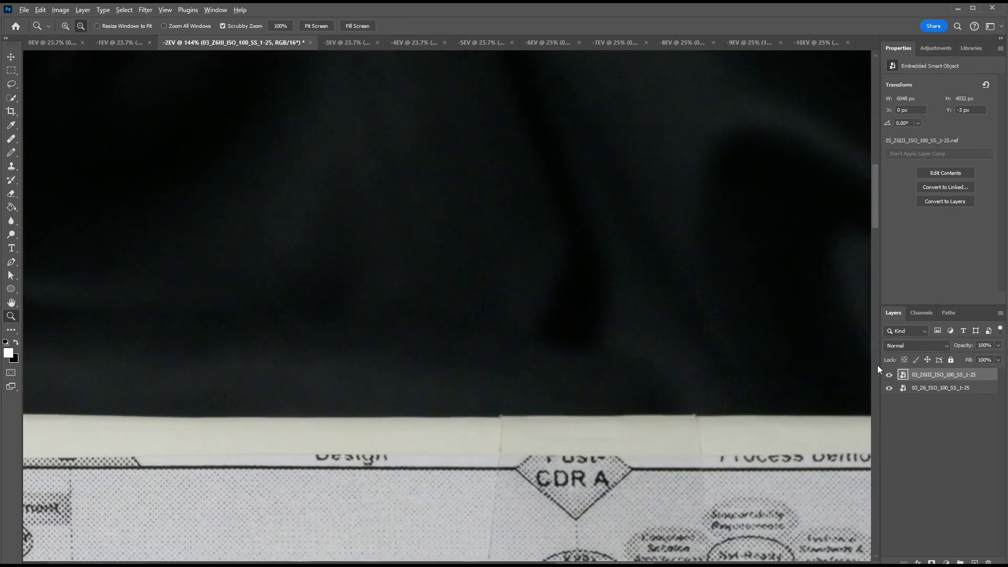
left_click_drag(889, 377, 890, 390)
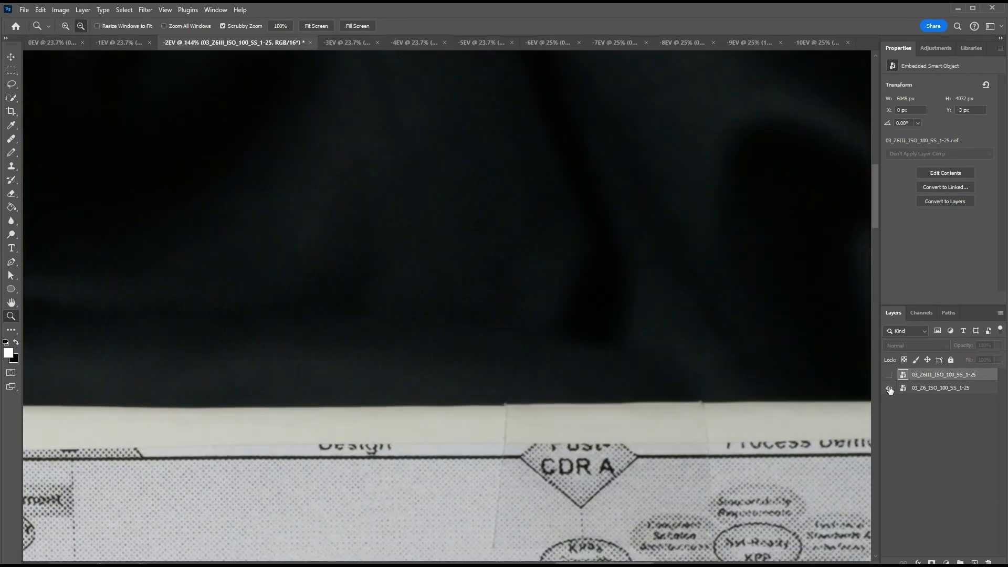
left_click(889, 375)
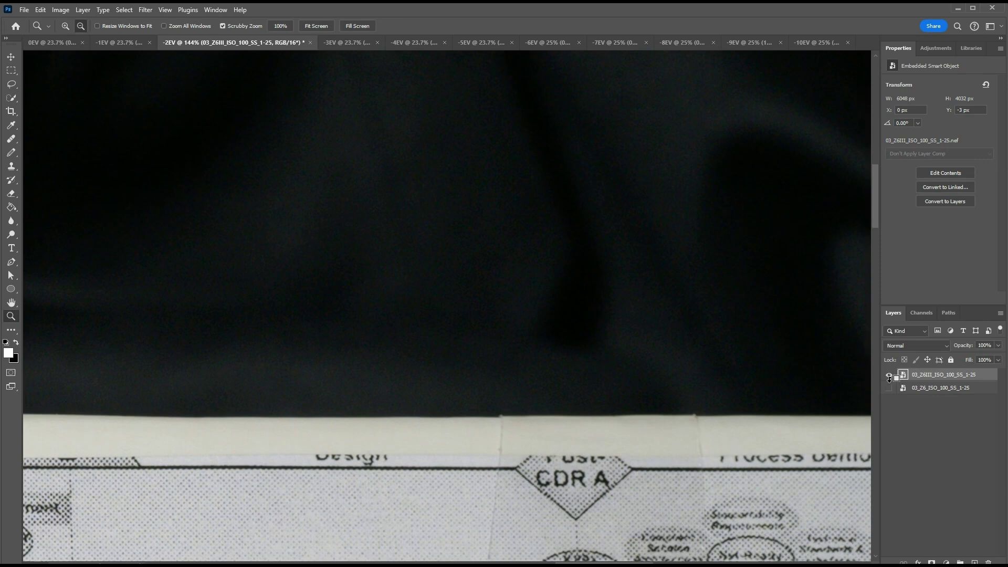
left_click(890, 388)
left_click(889, 389, "alt")
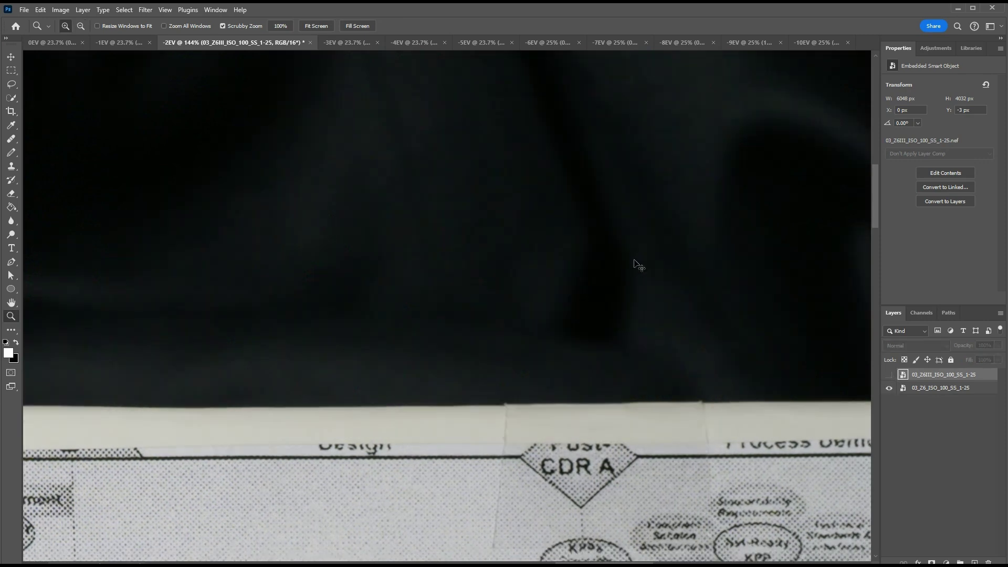
key("ctrl+0")
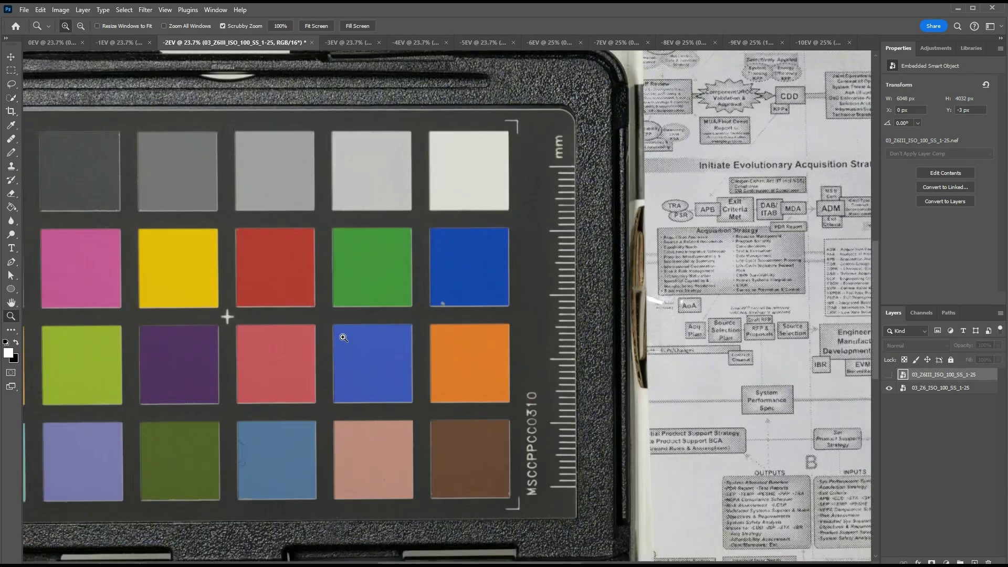
Zoom to 132% on the colour checker patches and alternate Z6III and Z6, ending on 03_Z6.
left_click_drag(302, 327, 563, 326)
left_click(890, 374, "alt")
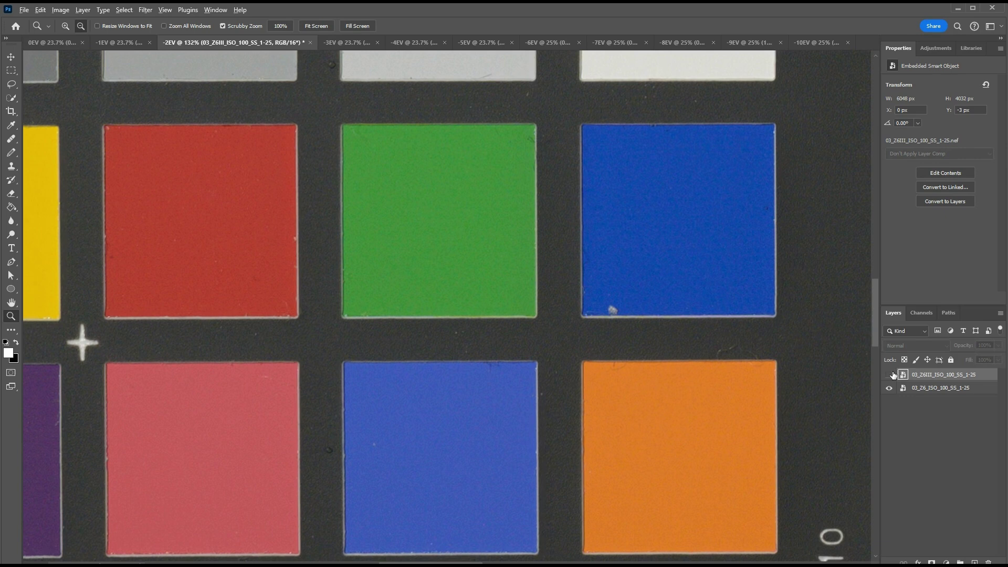
left_click(890, 390, "alt")
left_click(889, 376, "alt")
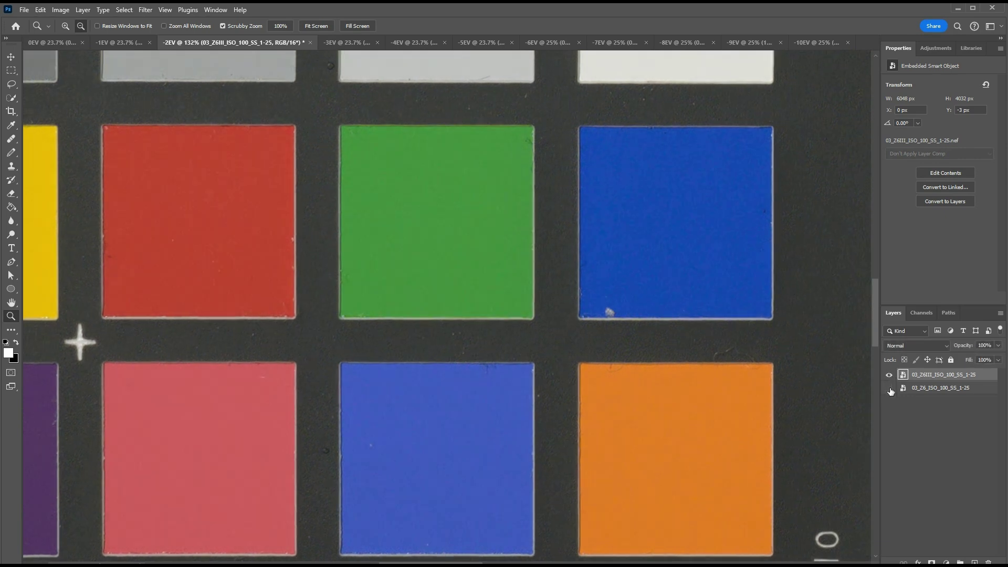
left_click(890, 390, "alt")
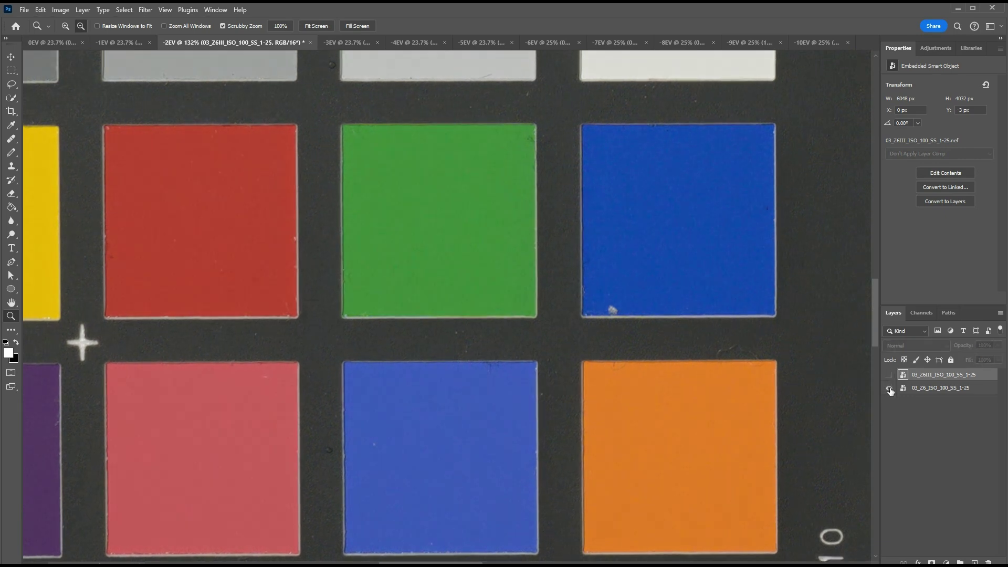
In the -3EV document, view the 04_Z6III layer's +3.00 exposure in Camera Raw's before/after split, then cancel.
left_click(342, 43)
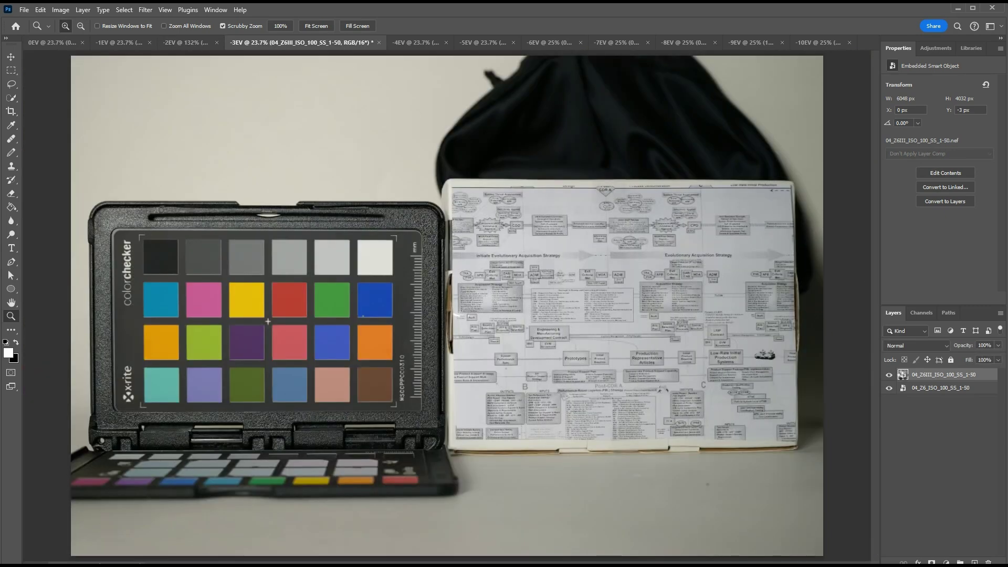
double_click(903, 377)
key("q")
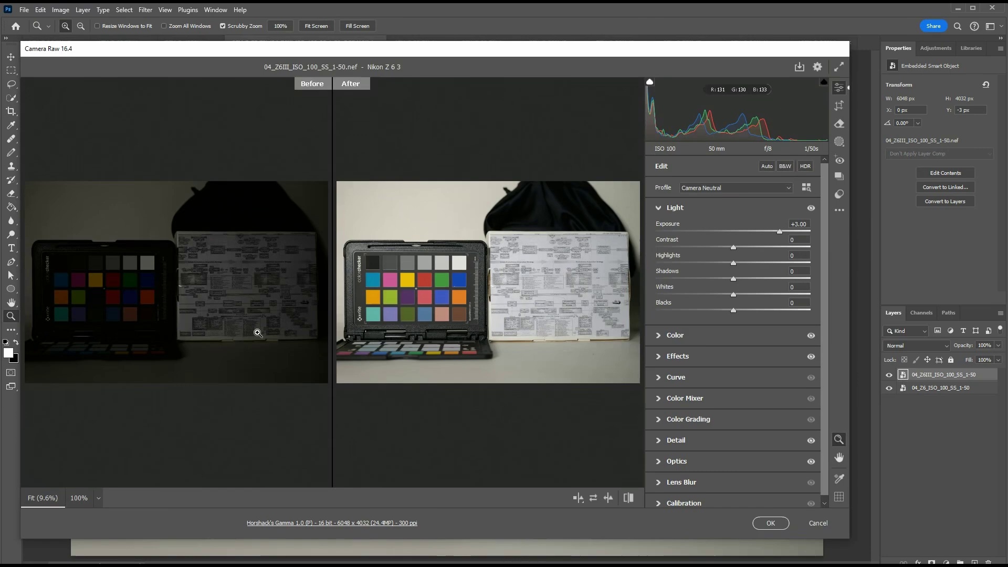
left_click(817, 524)
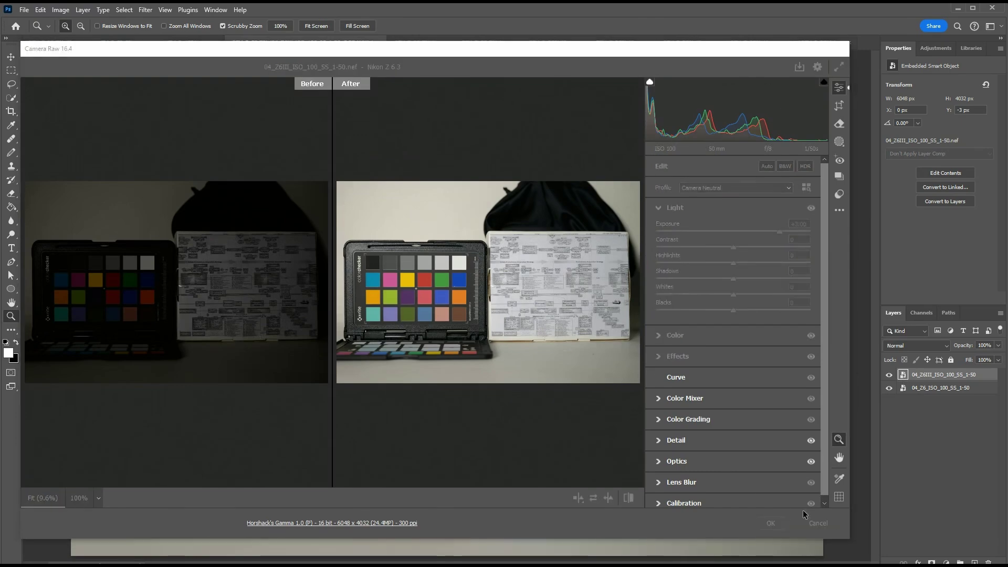
Discard the Camera Raw changes, zoom to 115% on the dark backdrop, and toggle Z6III against Z6.
left_click(461, 243)
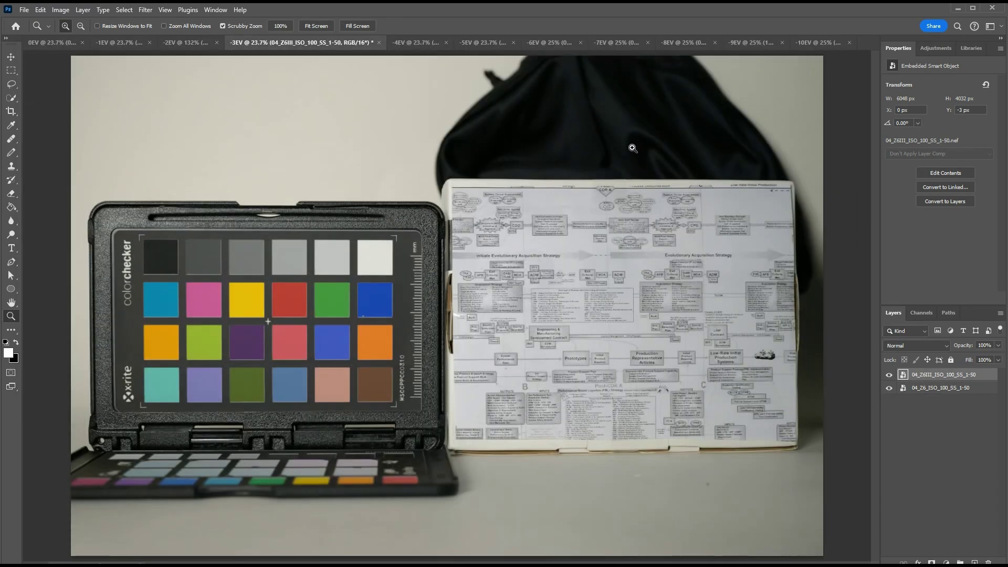
left_click(677, 184)
left_click_drag(677, 184, 612, 247)
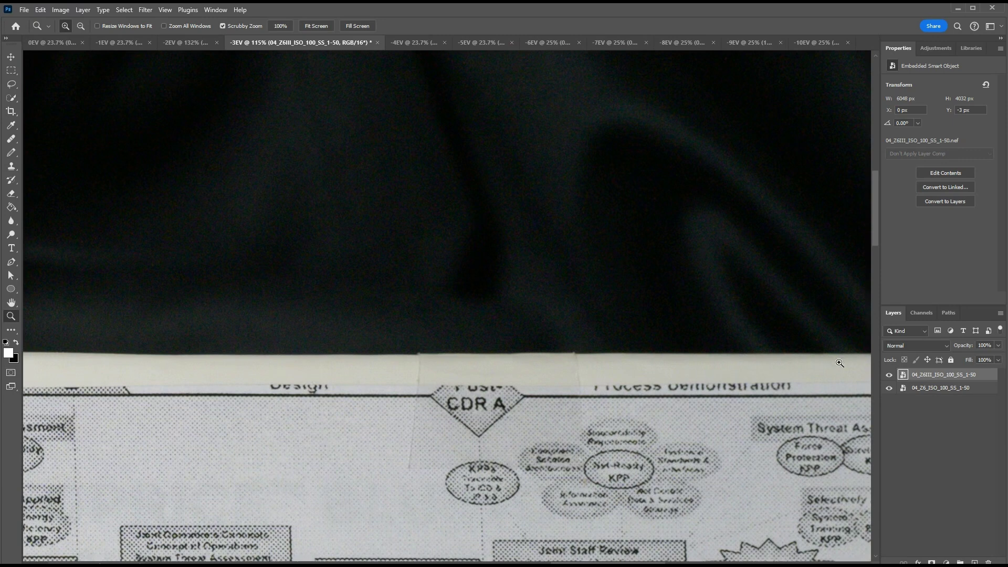
left_click(890, 375)
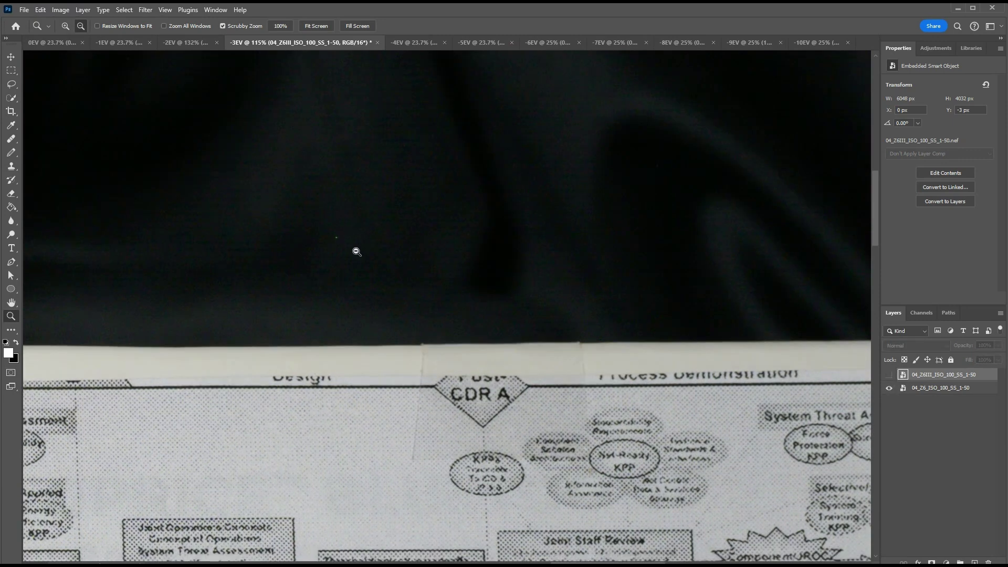
left_click(890, 375)
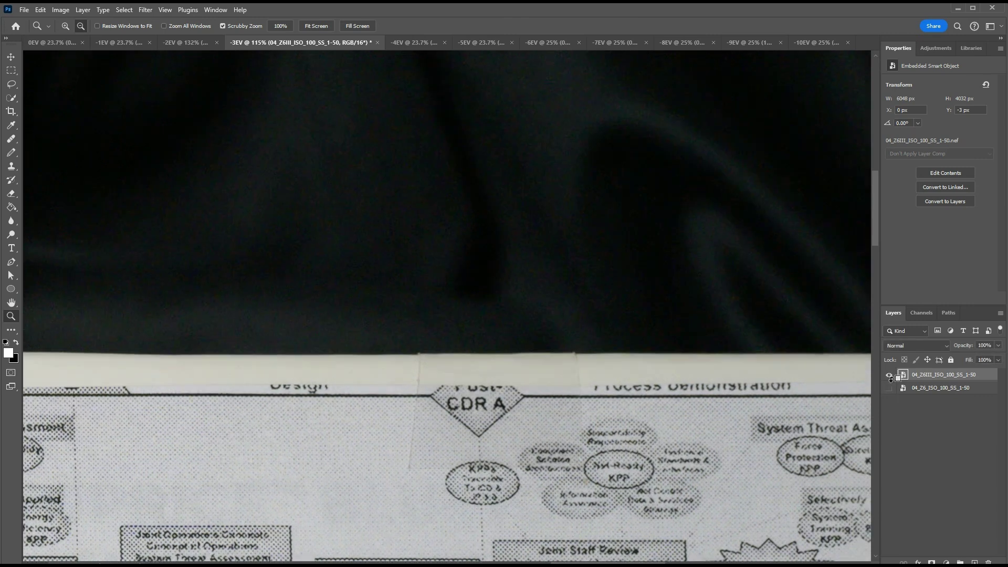
left_click(890, 376)
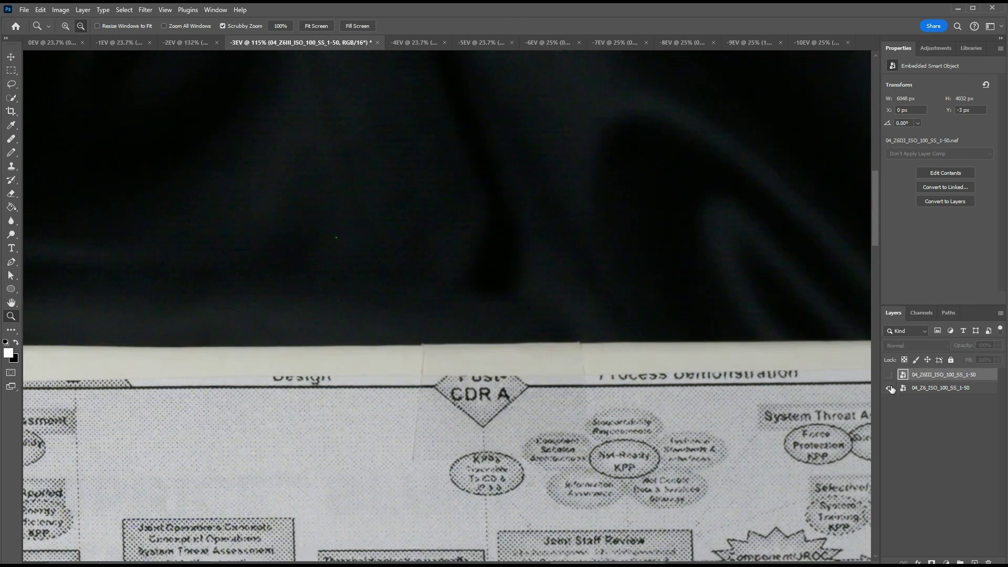
left_click(890, 375)
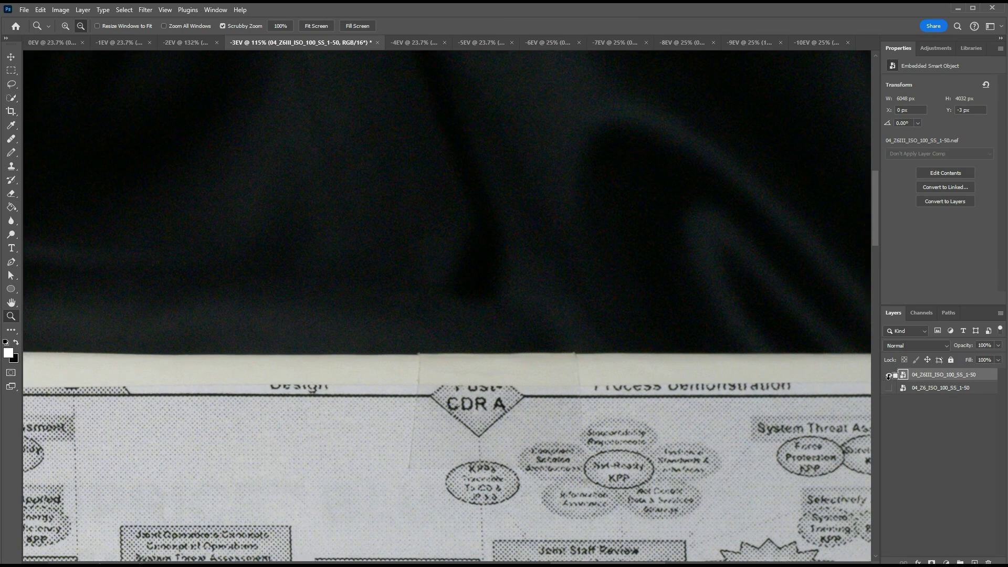
left_click(890, 376, "alt")
Pan to the colour checker patches and compare Z6III with Z6, ending on the Z6 layer.
left_click_drag(427, 408, 554, 191)
left_click(890, 376, "alt")
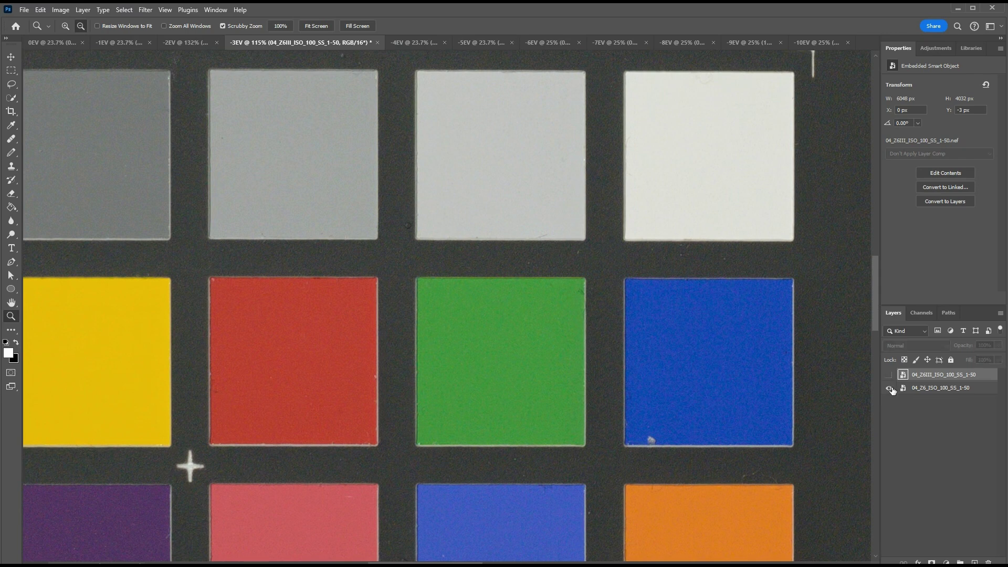
left_click(890, 375)
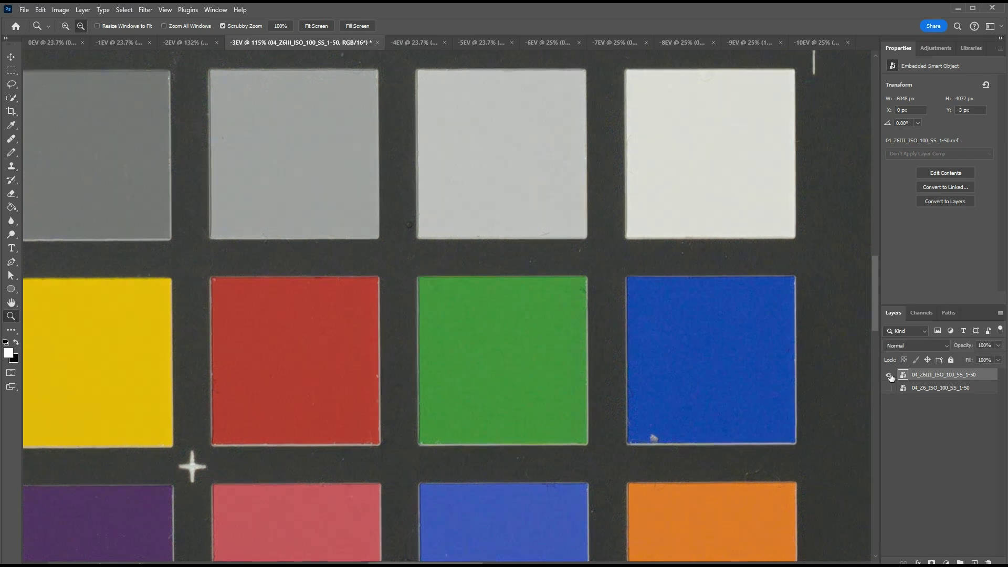
left_click(889, 388, "alt")
In the -4EV document, check 05_Z6III's +4.00 exposure in Camera Raw unchanged, then zoom to 148% above the diagram.
left_click(417, 43)
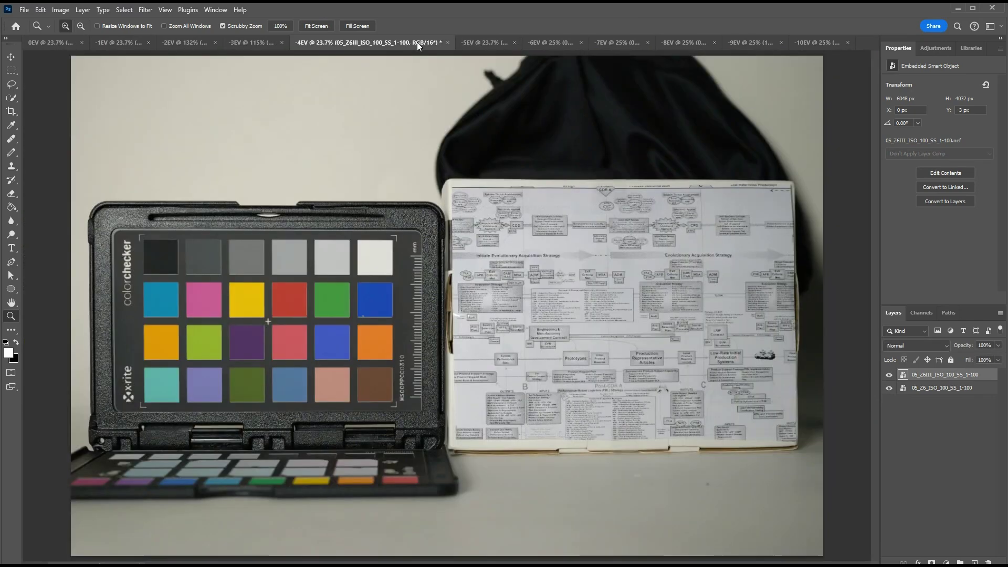
left_click(902, 376)
double_click(896, 374)
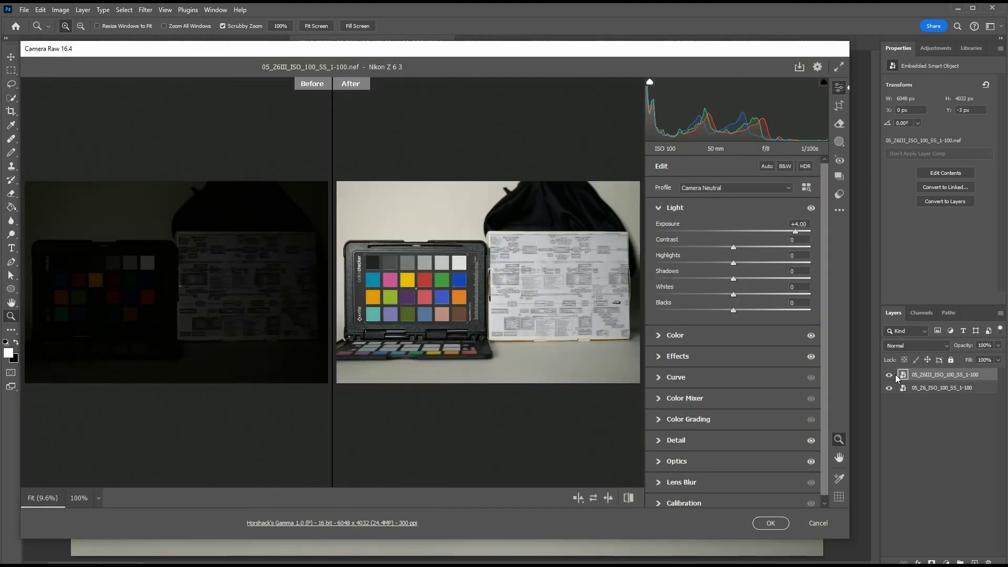
left_click(818, 523)
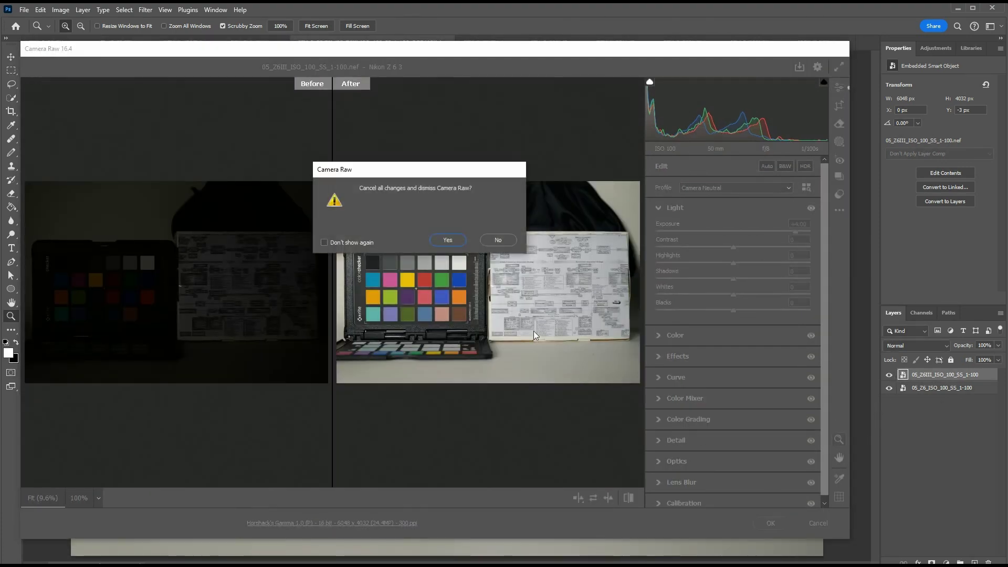
left_click(448, 240)
left_click(648, 174)
left_click_drag(649, 175, 620, 292)
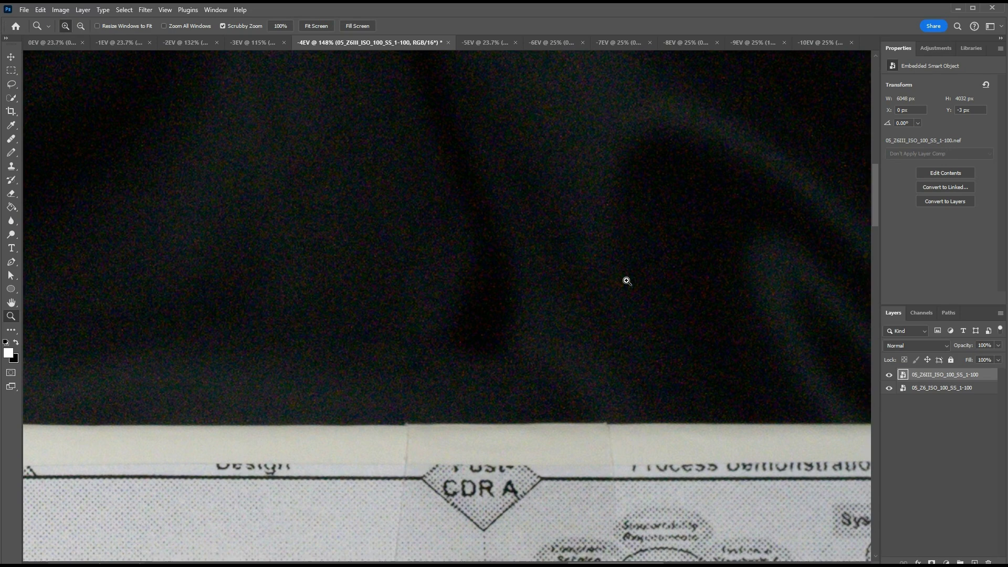
Alternate the 05_Z6 and 05_Z6III layers to compare the dark background at the current zoom.
key("alt")
left_click(890, 389, "alt")
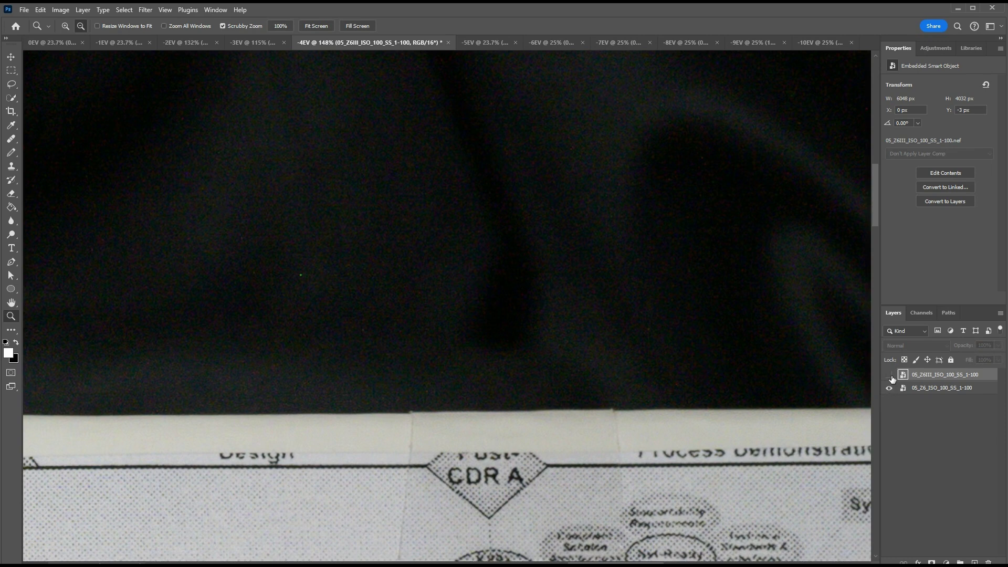
left_click(891, 376, "alt")
left_click(891, 377, "alt")
Zoom to 316% on the dark backdrop, compare Z6III and Z6 noise, then fit the photo.
left_click_drag(522, 291, 646, 287)
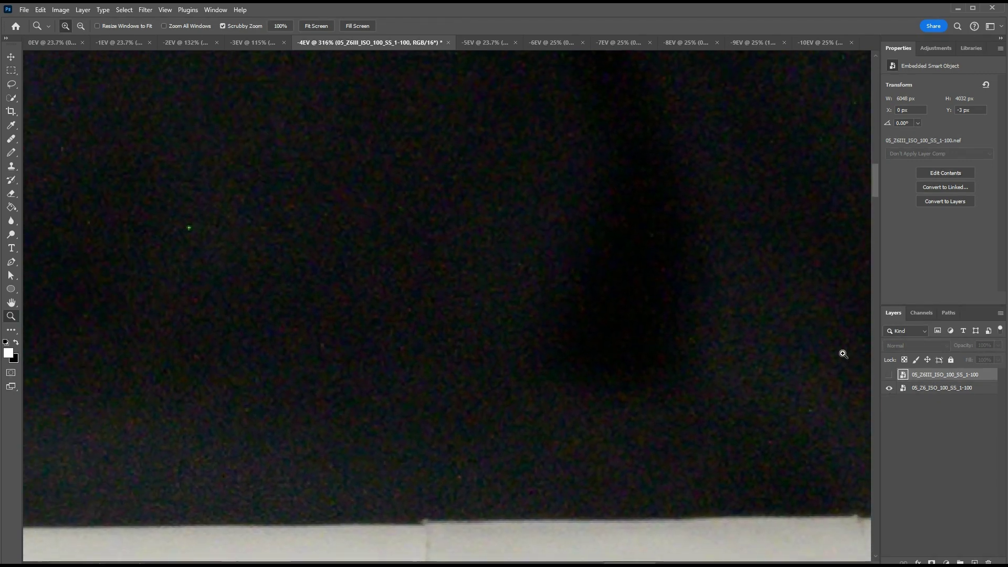
left_click(890, 376, "alt")
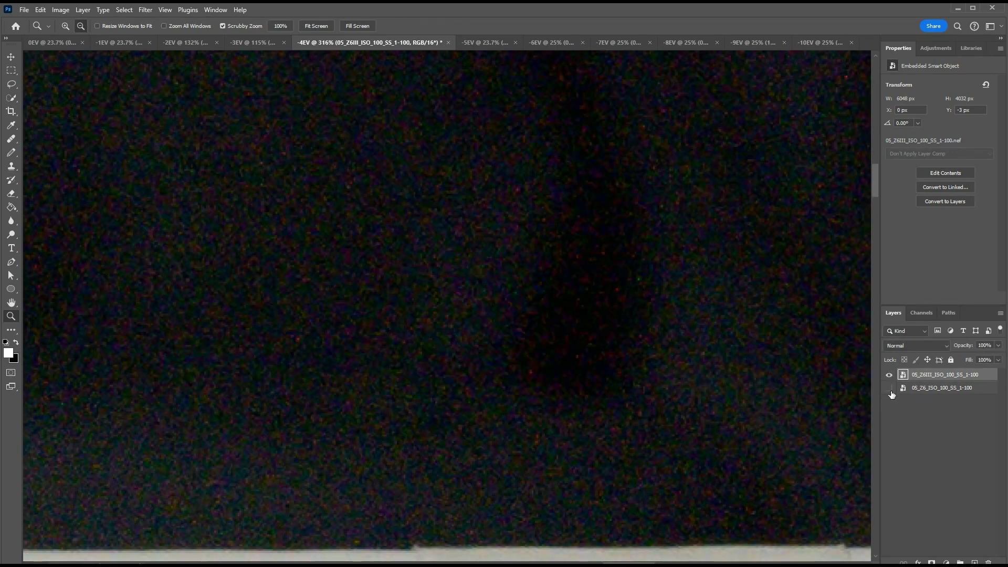
left_click(891, 391, "alt")
left_click(889, 376, "alt")
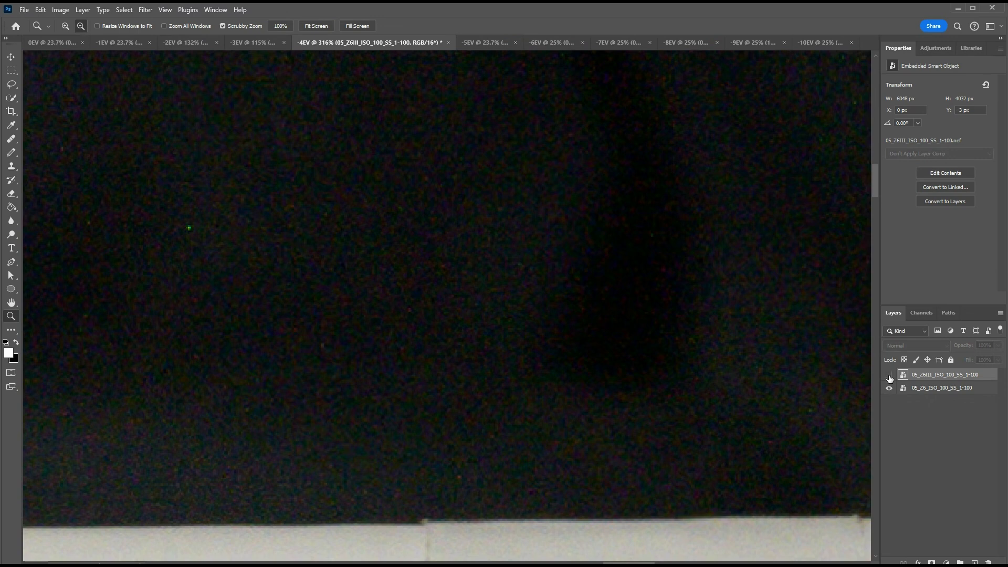
left_click(890, 391, "alt")
key("ctrl+0")
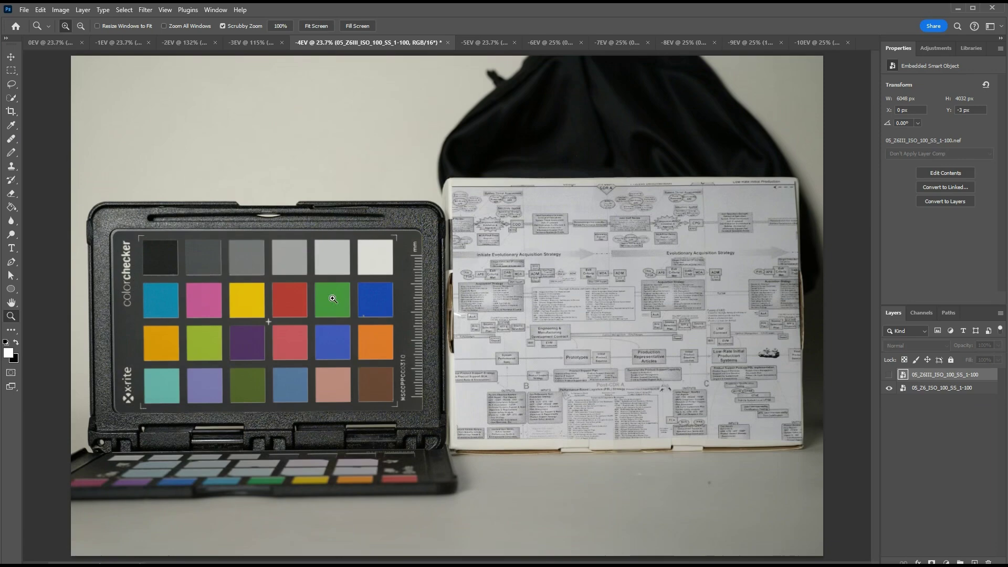
Zoom onto the green patch at -4EV and solo the Z6III and Z6 layers in turn, ending on Z6.
left_click_drag(333, 300, 489, 286)
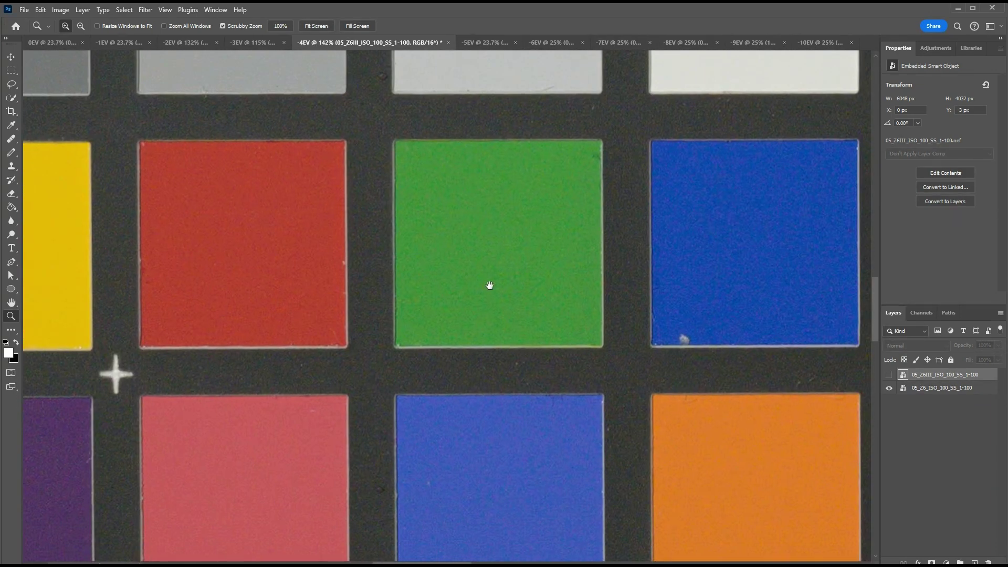
left_click(889, 375, "alt")
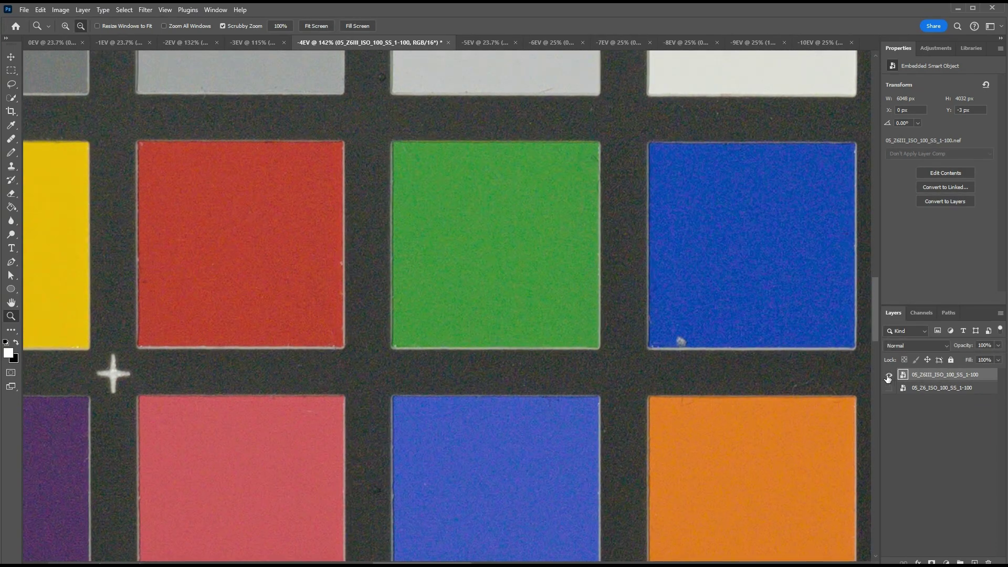
left_click(457, 275)
left_click_drag(623, 328, 553, 362)
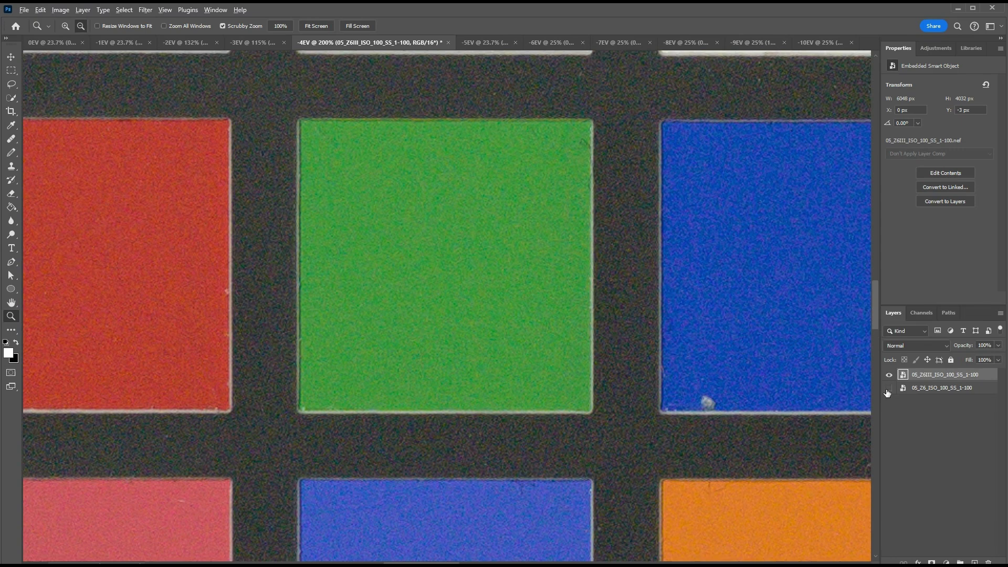
left_click(890, 388, "alt")
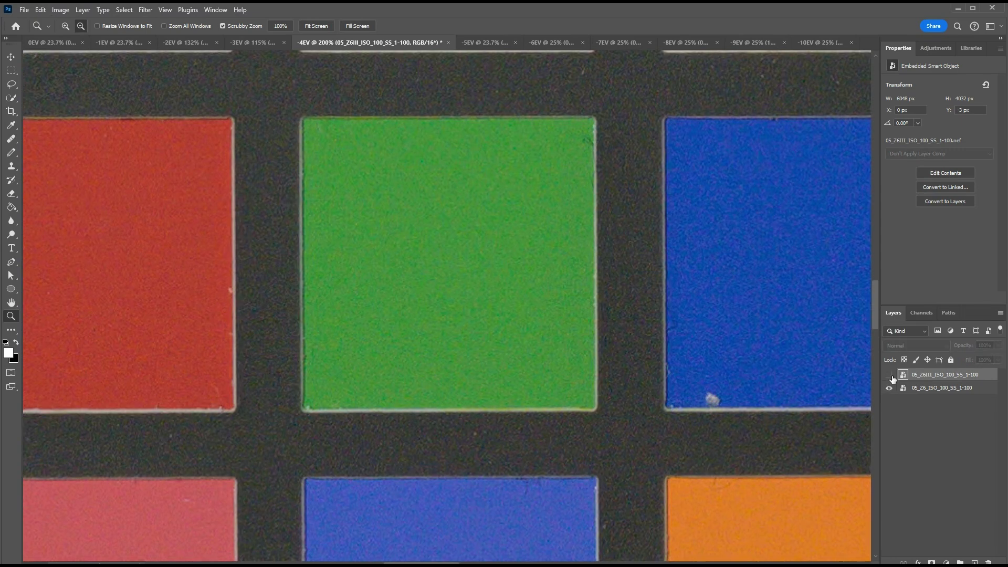
left_click(893, 376, "alt")
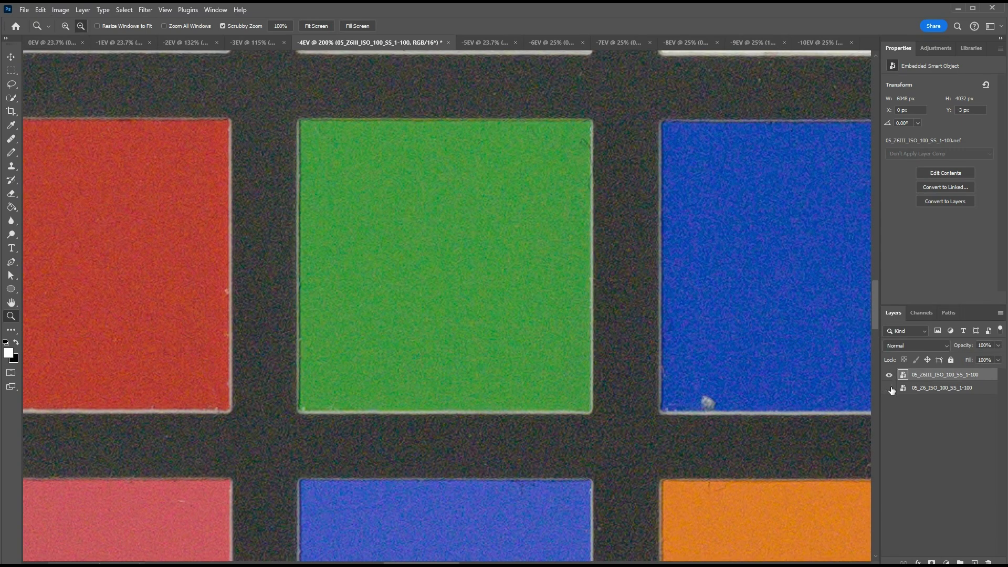
left_click(890, 388, "alt")
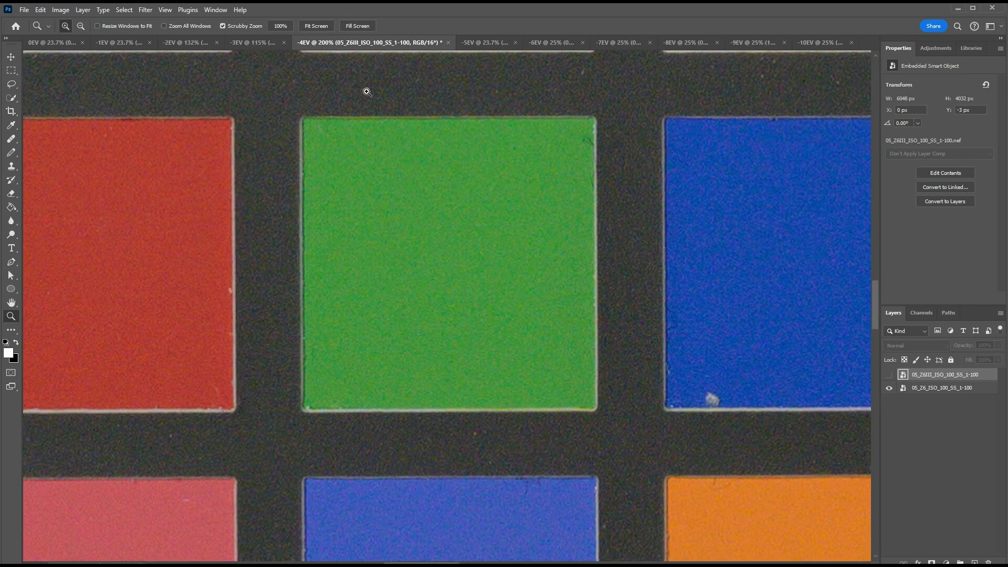
left_click(619, 321, "alt")
left_click_drag(580, 324, 607, 333)
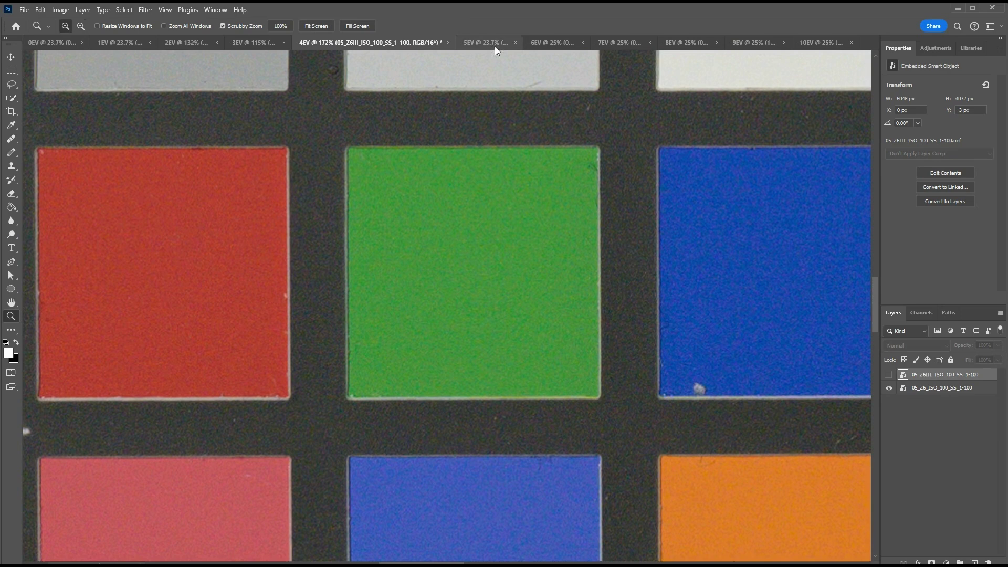
left_click(482, 41)
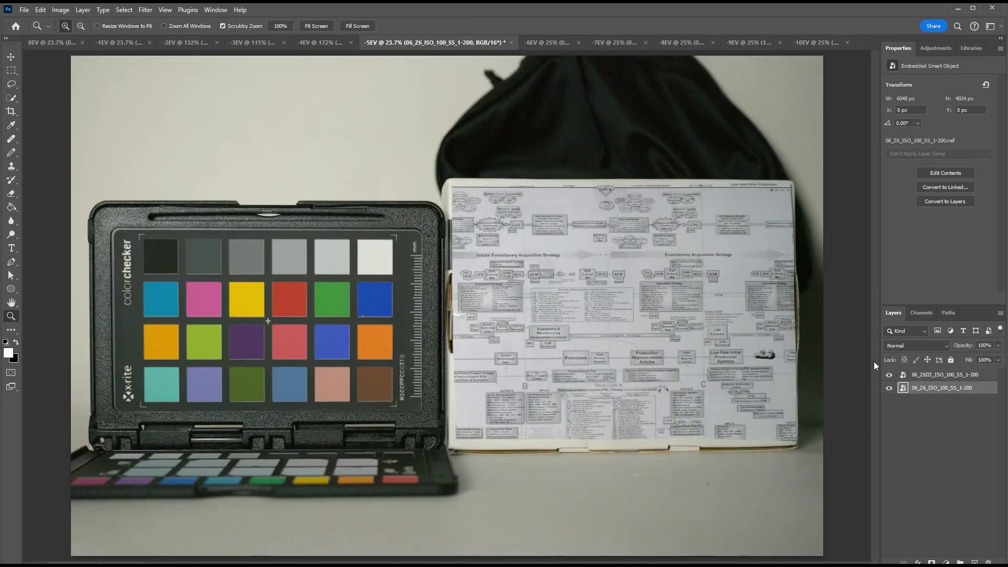
left_click(903, 376)
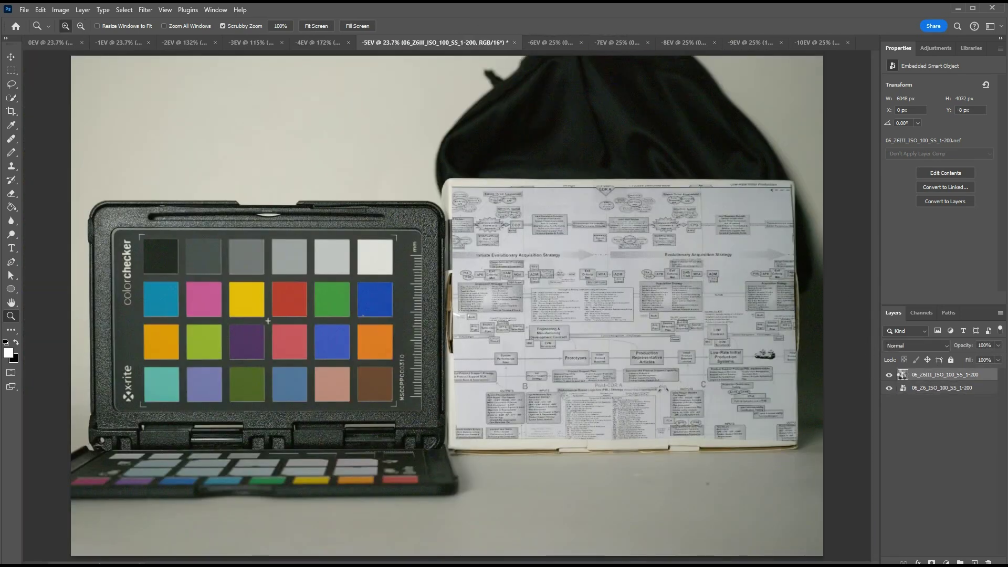
double_click(903, 375)
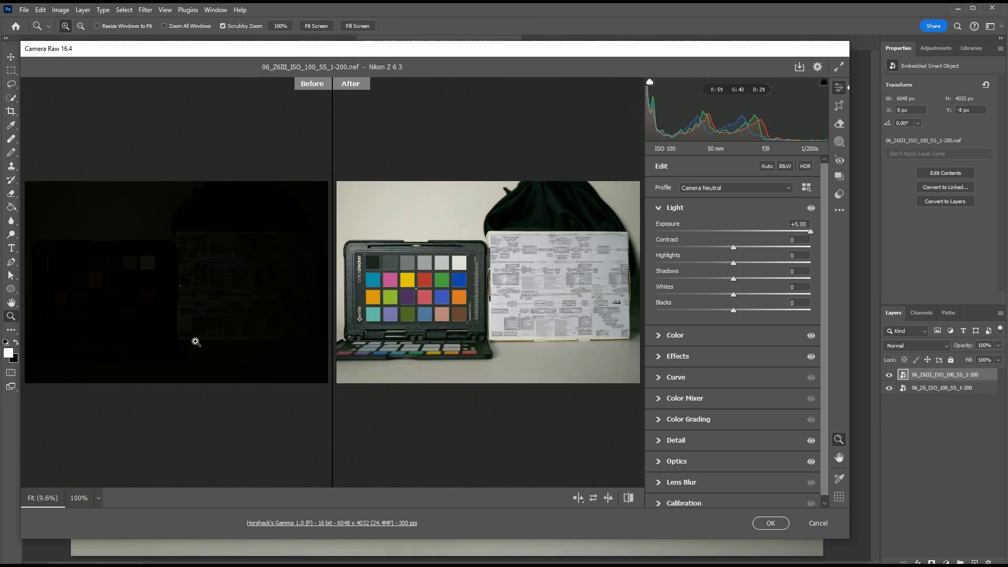
left_click(822, 523)
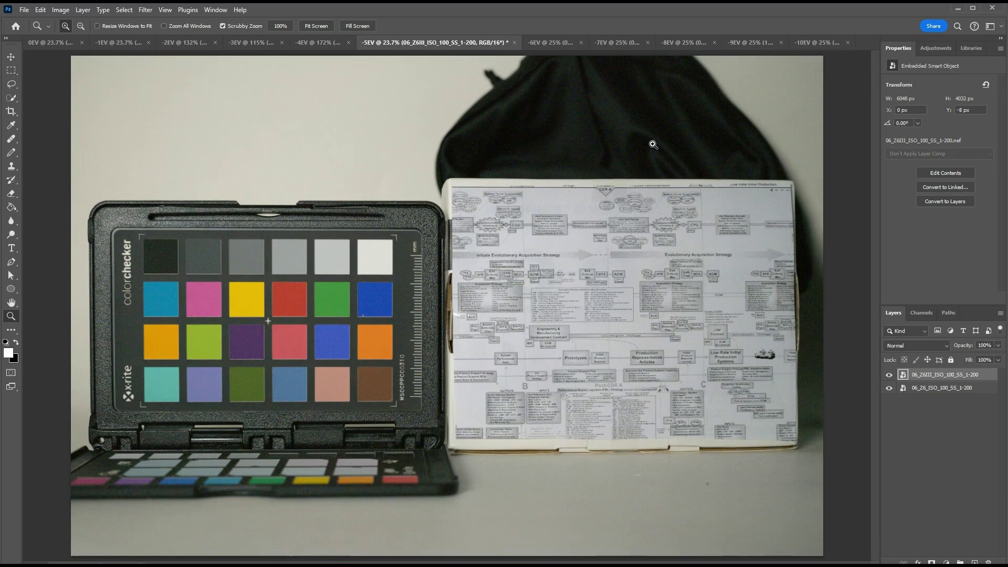
Zoom into the dark bag area and flip between the Z6 and Z6III layers.
left_click_drag(653, 145, 556, 345)
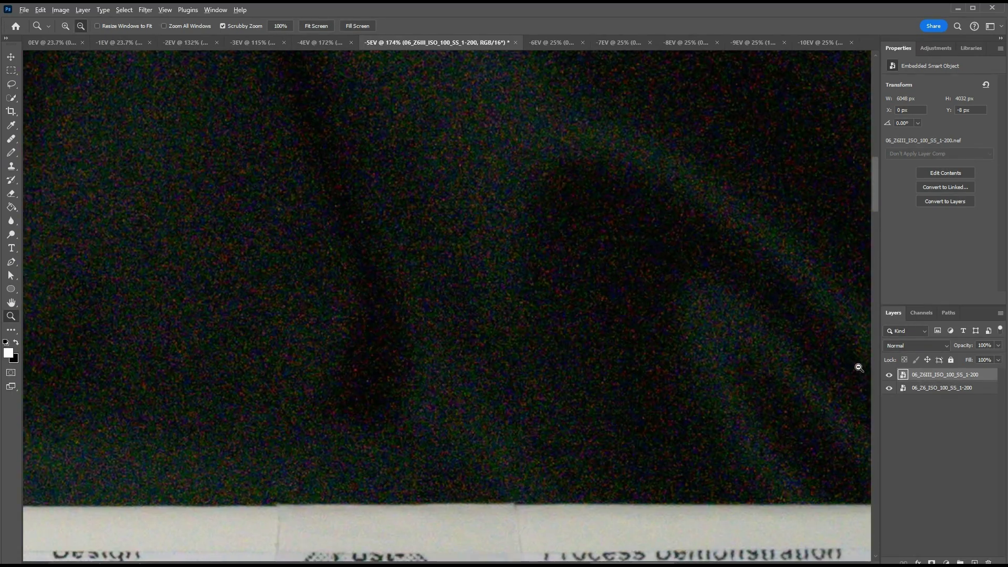
left_click(889, 388, "alt")
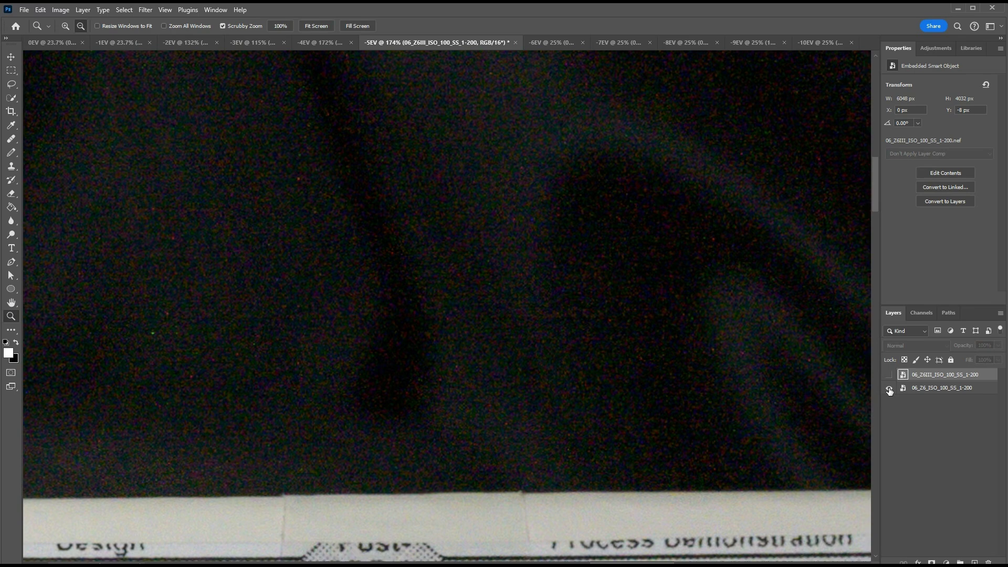
left_click(889, 375, "alt")
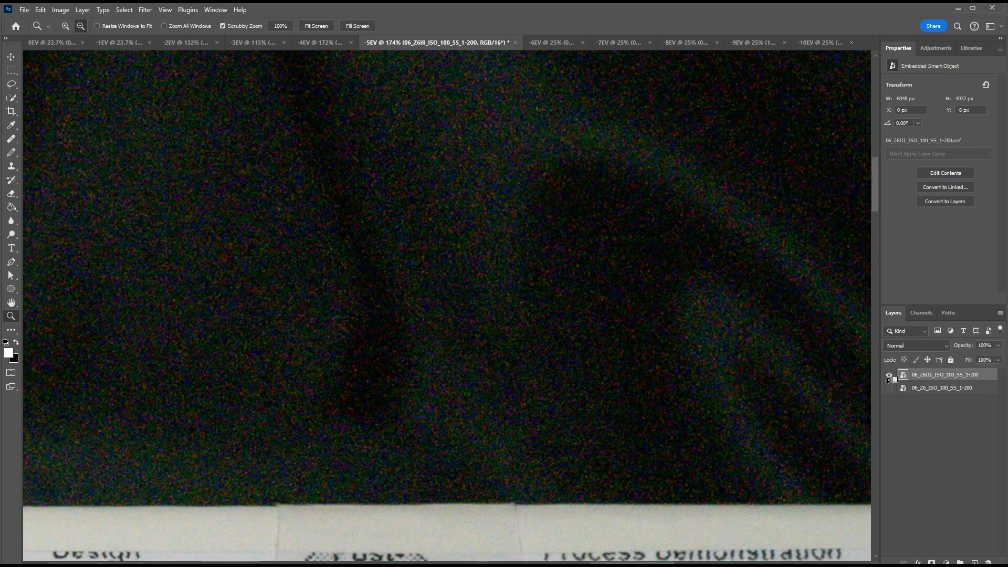
left_click(889, 389, "alt")
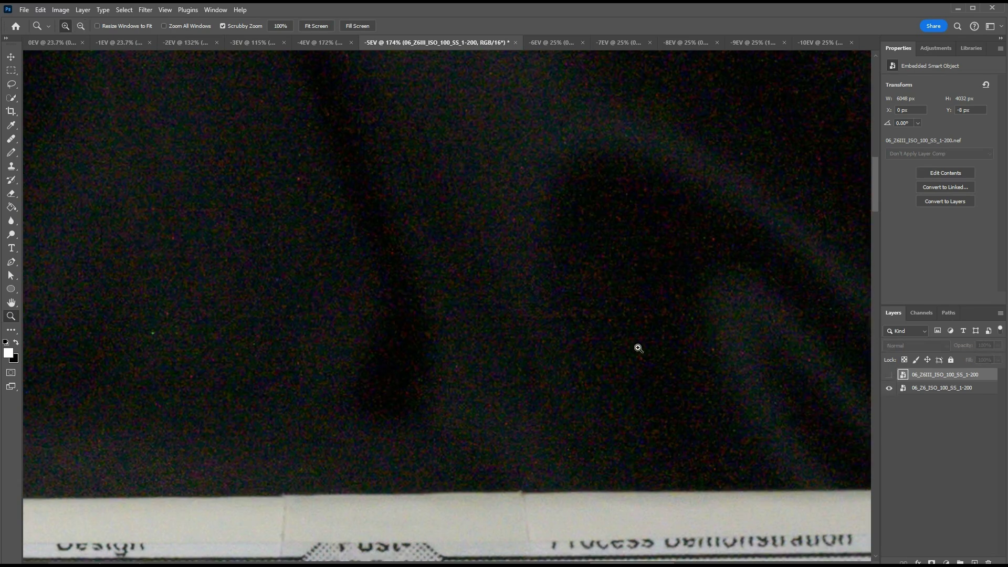
Zoom closer into the dark background, alternate layers repeatedly, end on Z6 and fit the photo.
left_click_drag(637, 348, 683, 350)
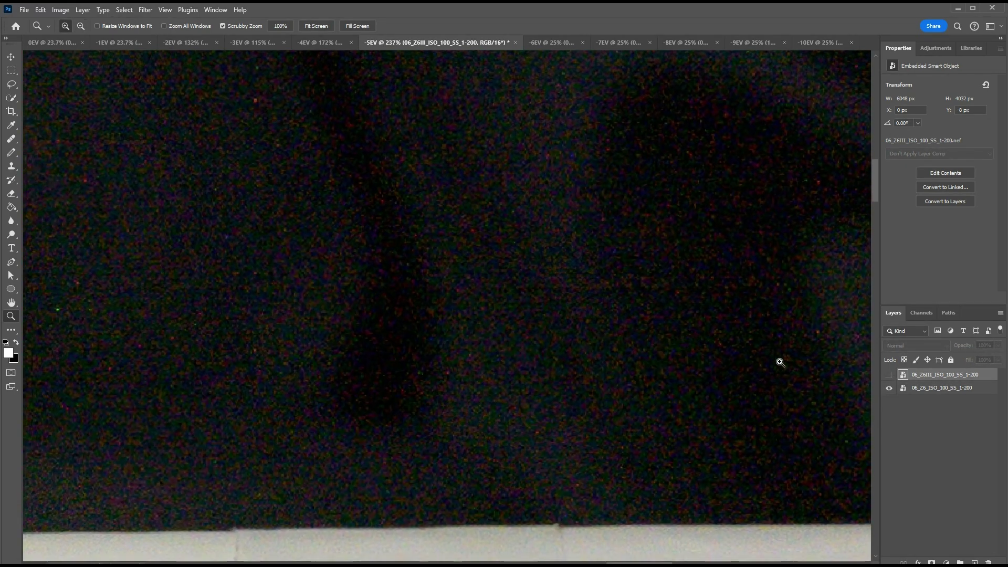
left_click(887, 375, "alt")
left_click(890, 390, "alt")
left_click(889, 390, "alt")
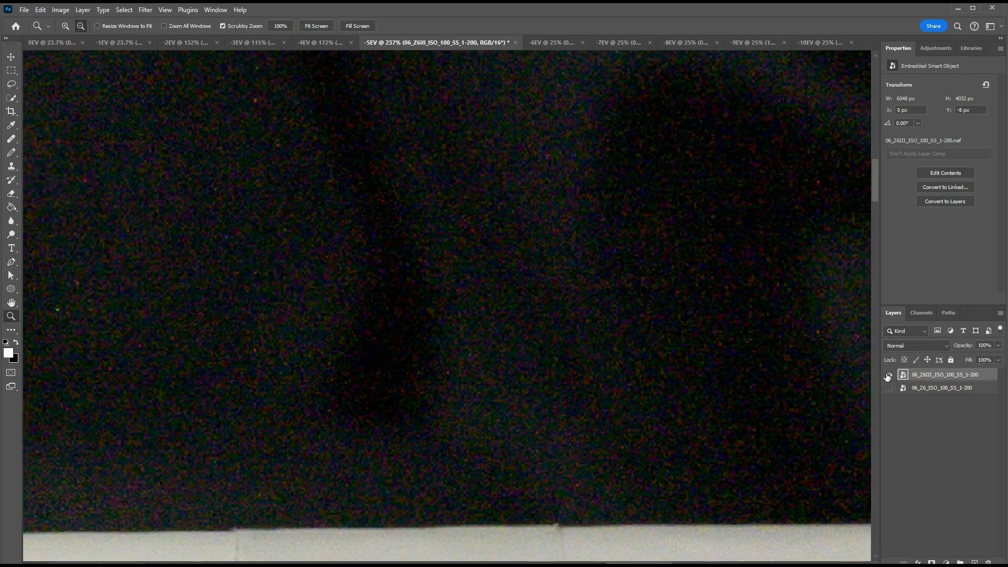
left_click(889, 390, "alt")
left_click(889, 390, "alt")
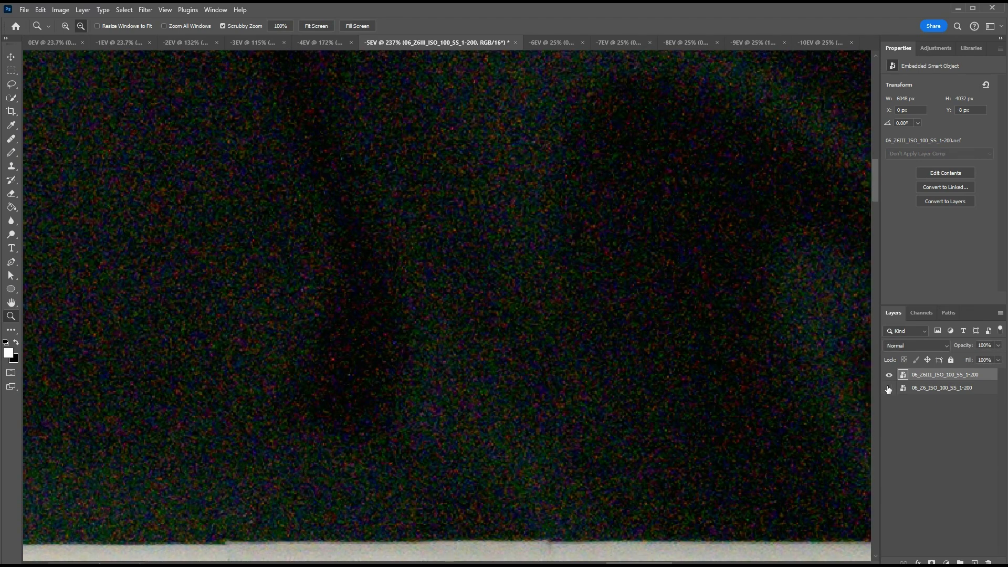
left_click(890, 389, "alt")
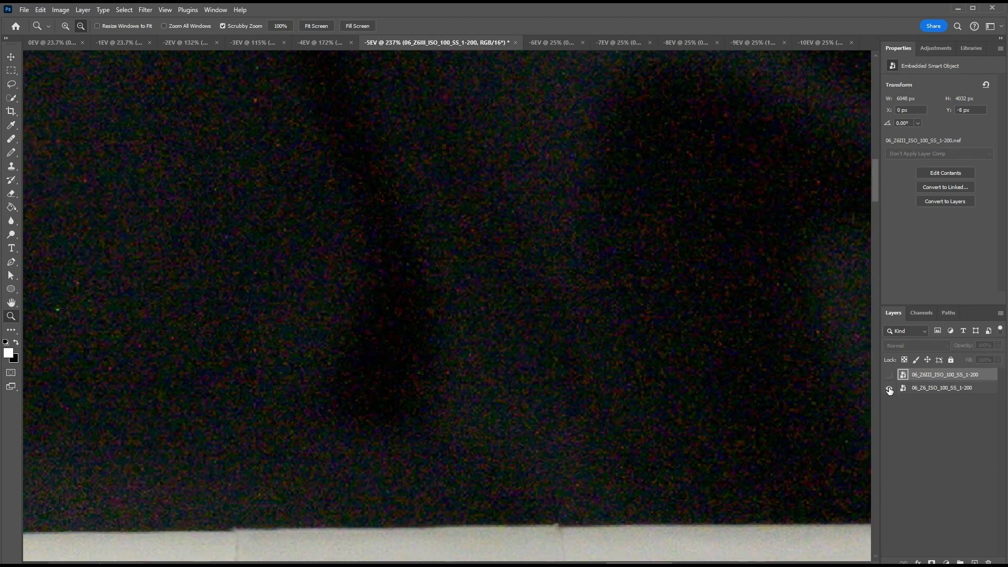
left_click(890, 389, "alt")
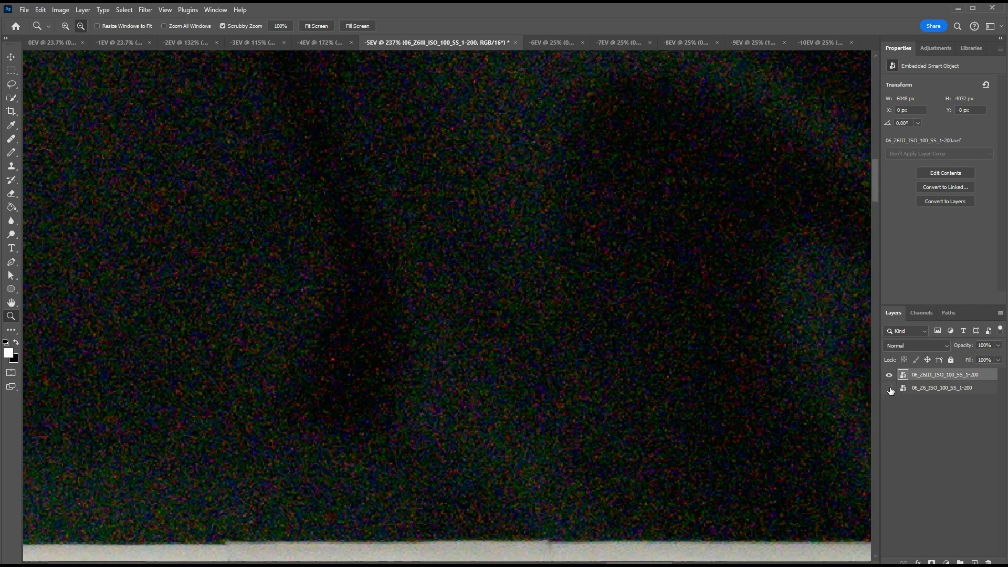
left_click(889, 389, "alt")
key("ctrl+0")
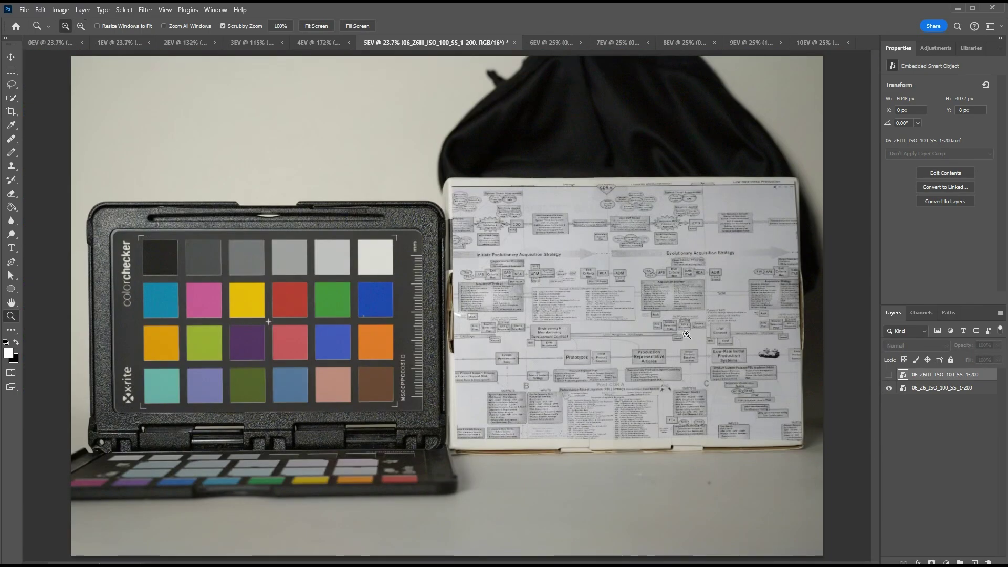
left_click_drag(287, 304, 466, 360)
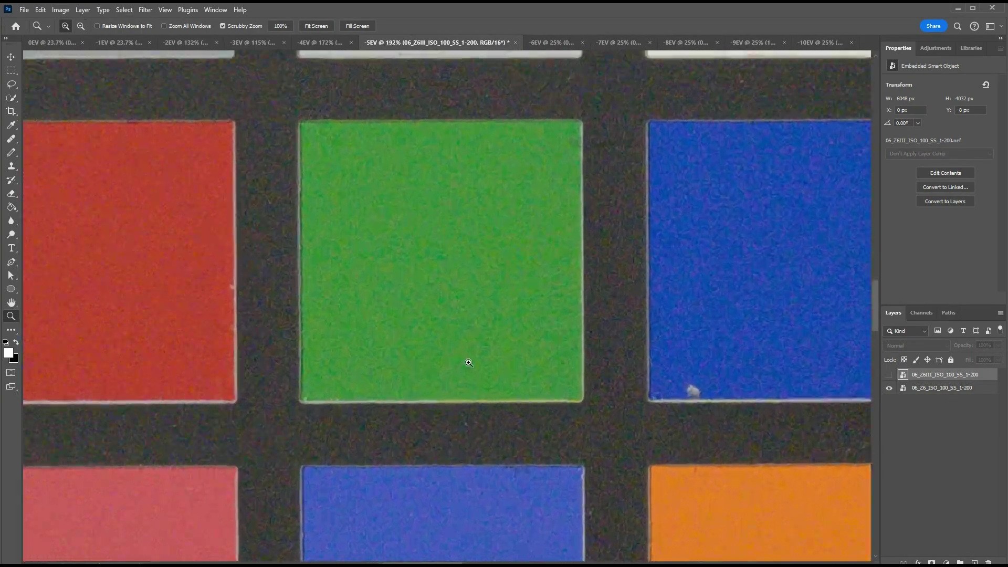
left_click(891, 376, "alt")
left_click(892, 390, "alt")
left_click(890, 376, "alt")
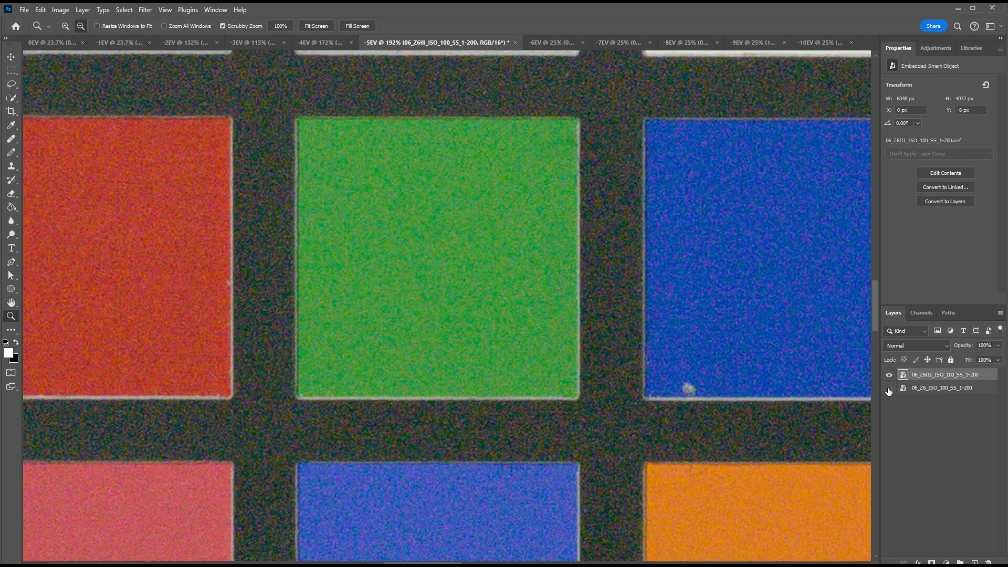
left_click(889, 390, "alt")
left_click(889, 377, "alt")
left_click_drag(837, 385, 479, 363)
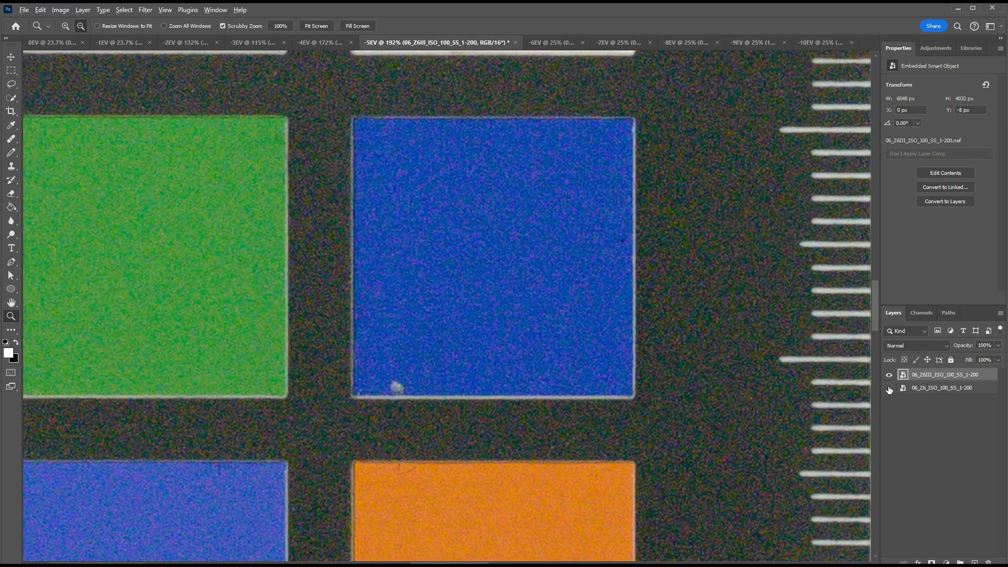
left_click(889, 389, "alt")
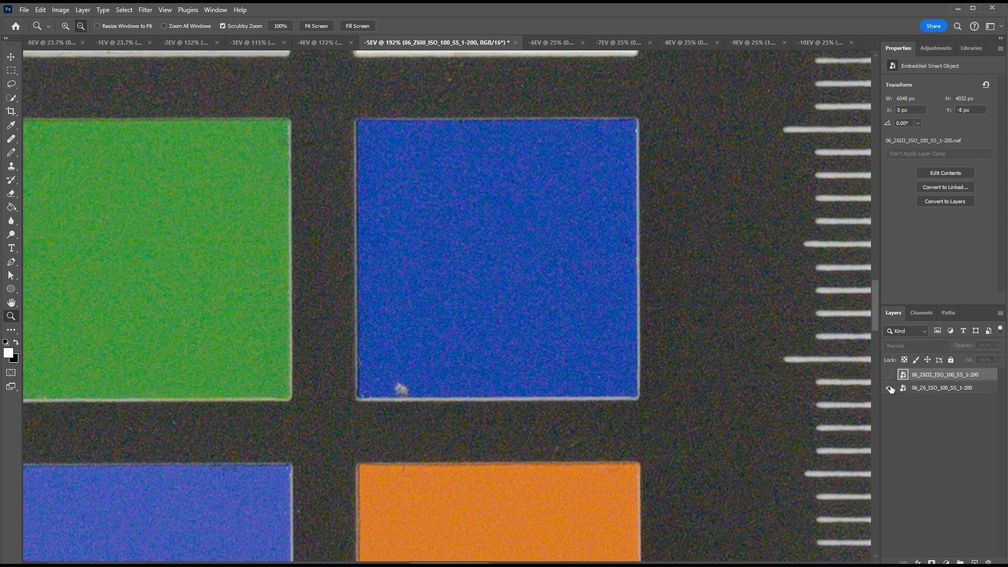
left_click(889, 376, "alt")
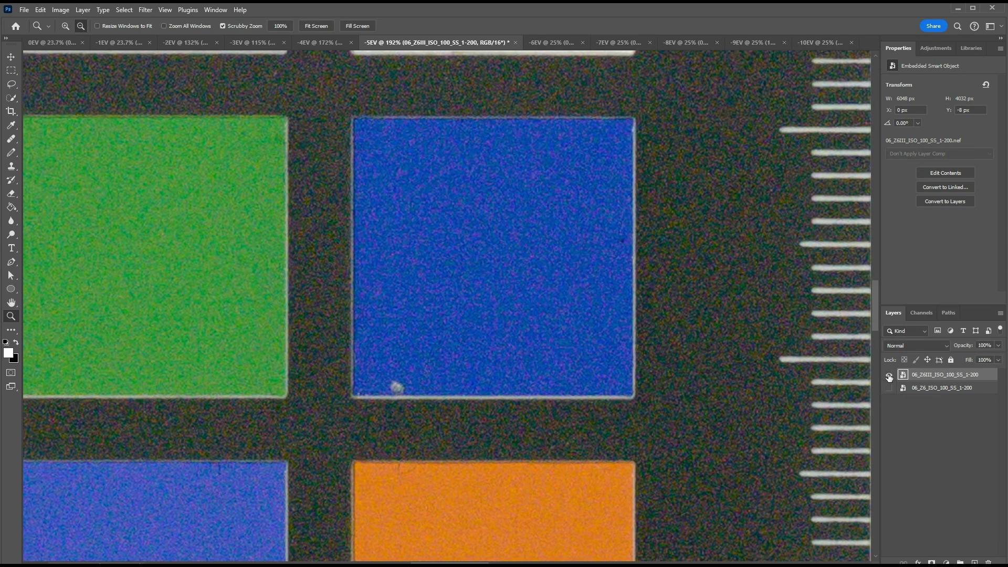
left_click(890, 389, "alt")
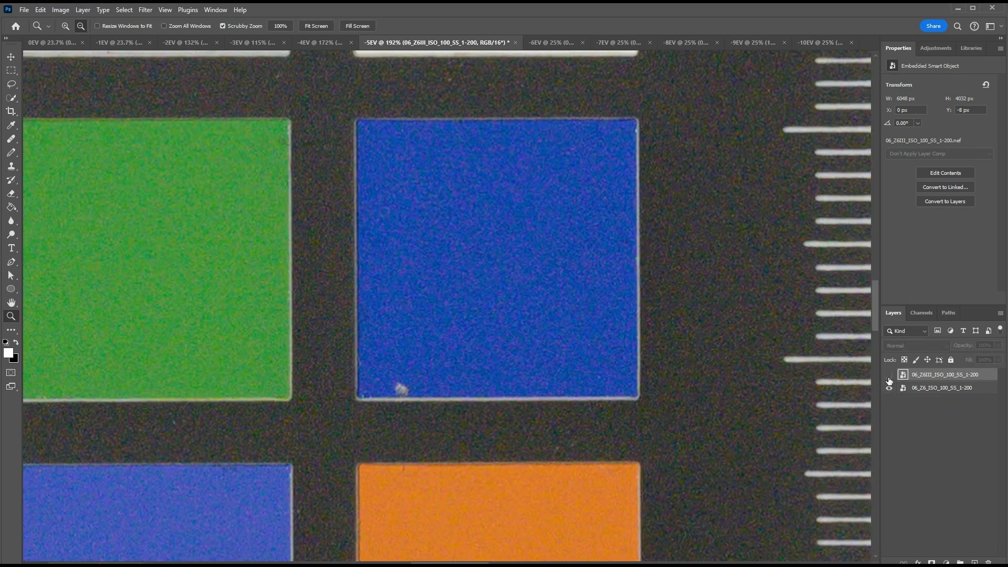
left_click(890, 377, "alt")
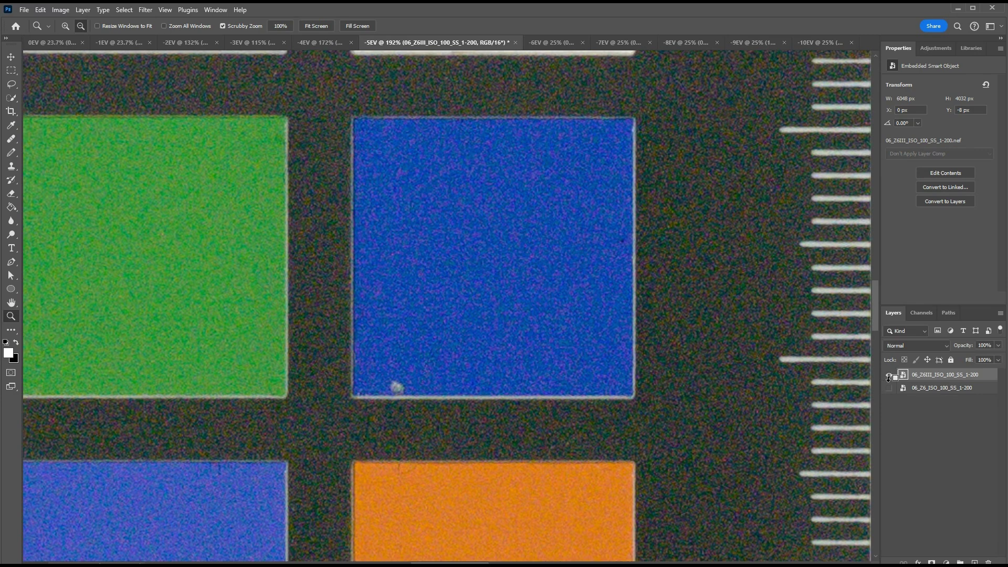
left_click(890, 390, "alt")
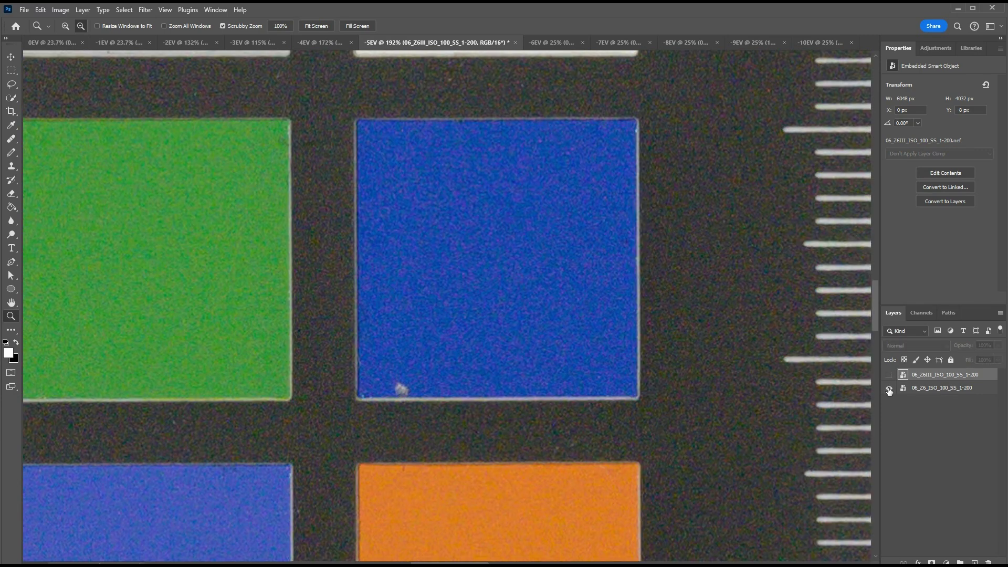
key("ctrl+0")
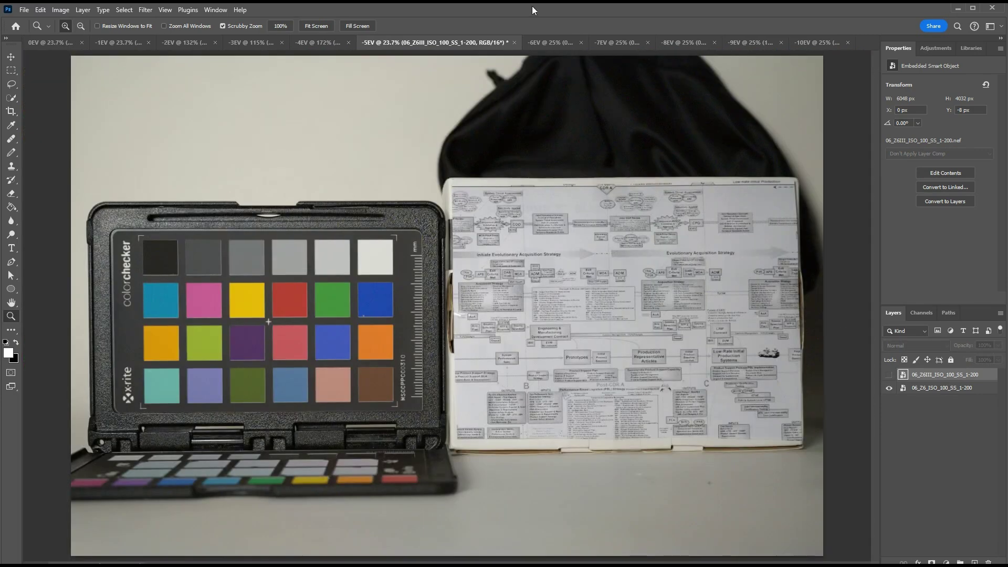
left_click(547, 40)
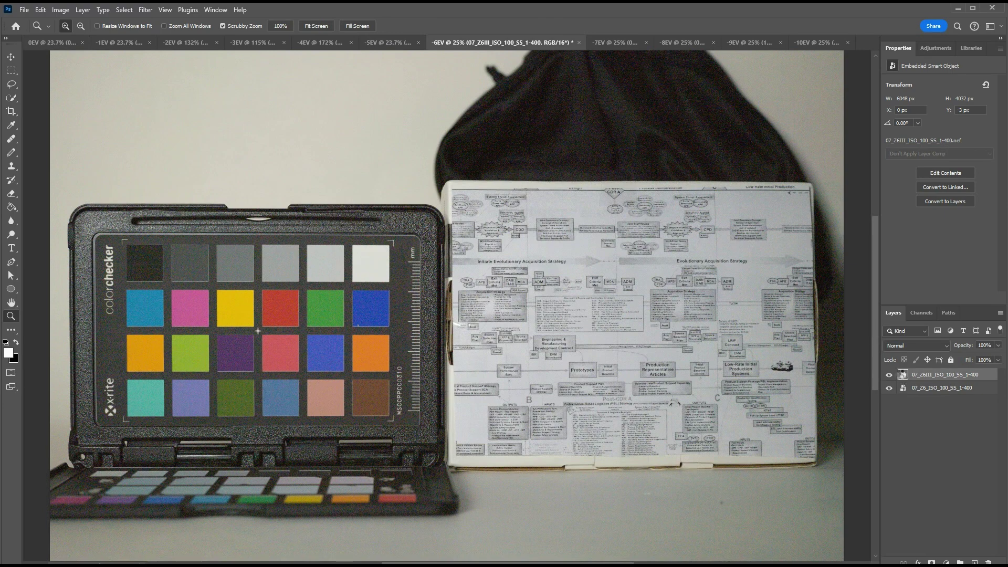
double_click(902, 375)
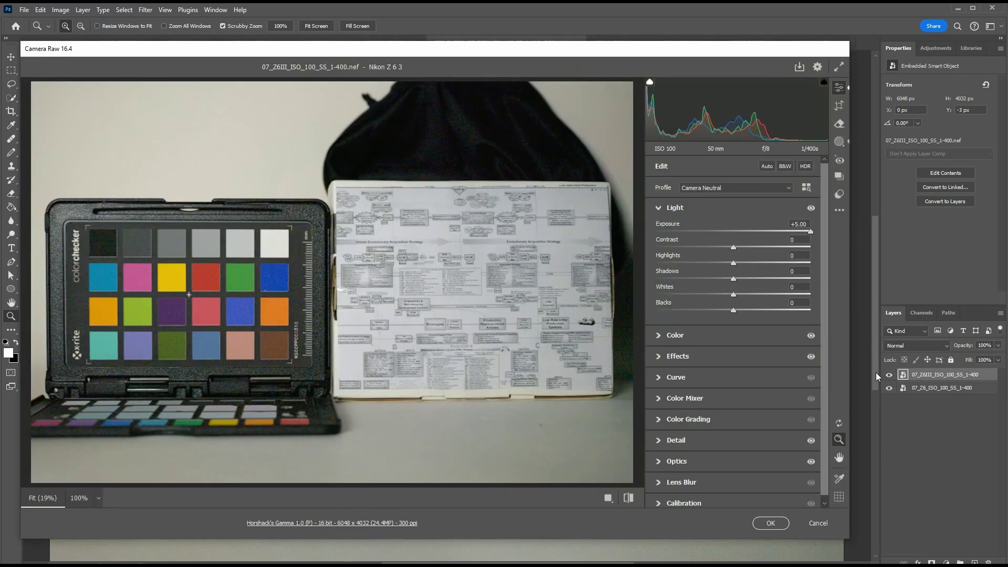
key("q")
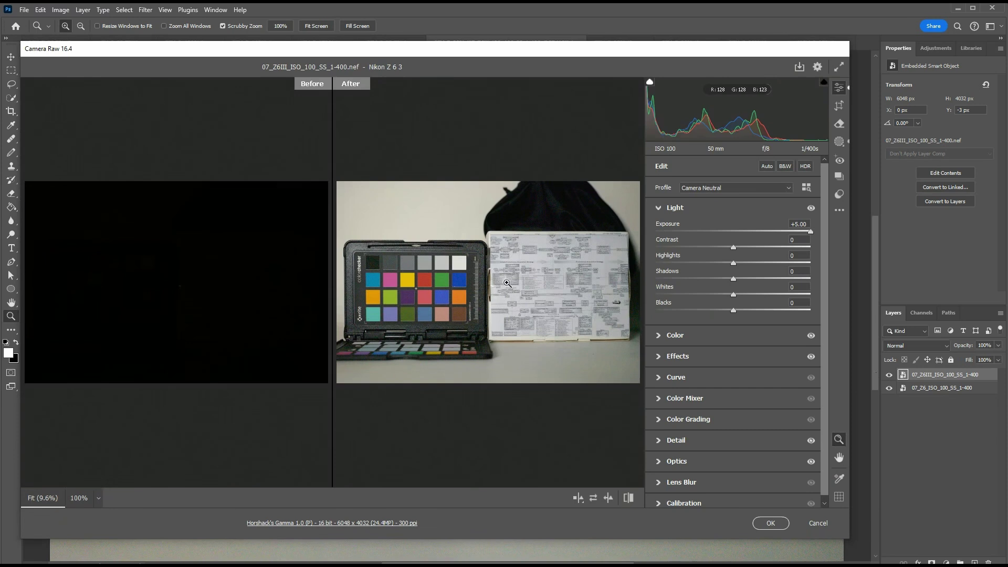
left_click(810, 222)
left_click(839, 143)
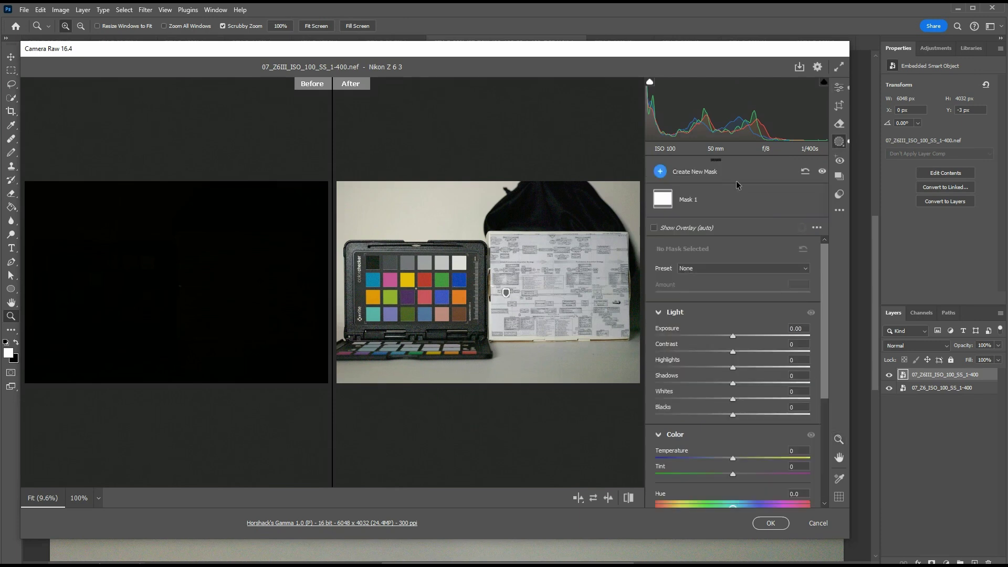
left_click(663, 201)
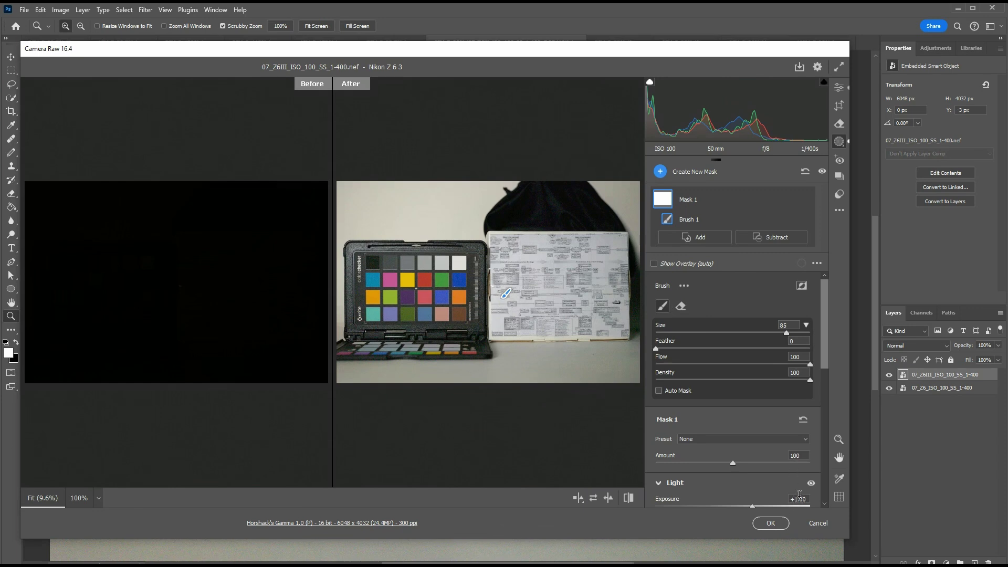
left_click(840, 87)
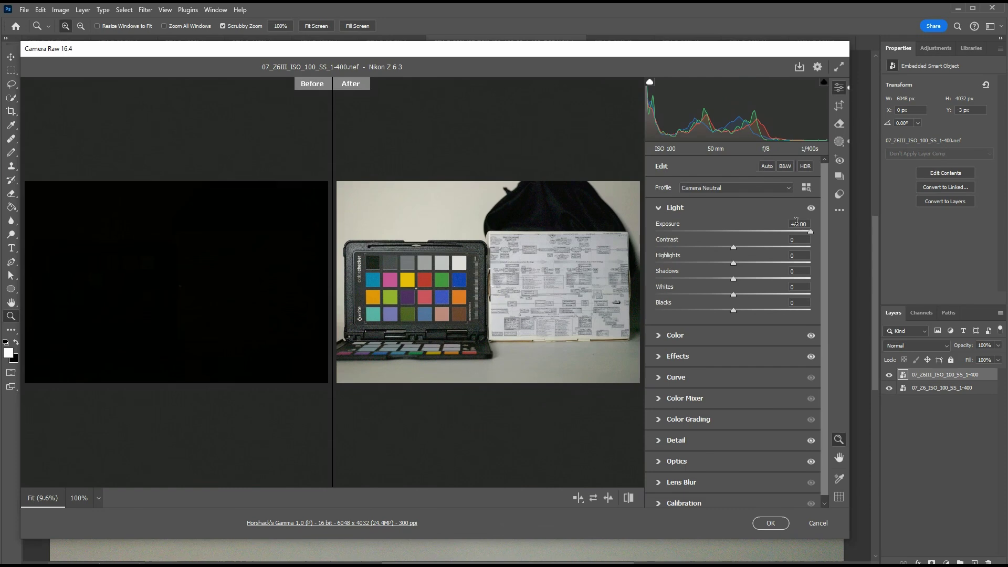
left_click(818, 524)
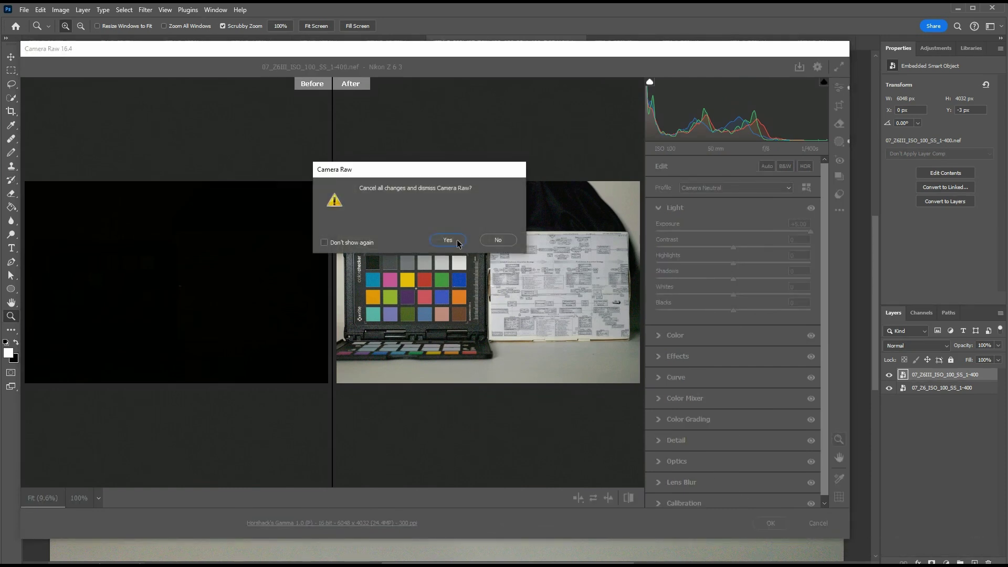
Discard the Camera Raw changes, then alternate Z6III and Z6 layers on the close-up colour patches.
left_click(458, 243)
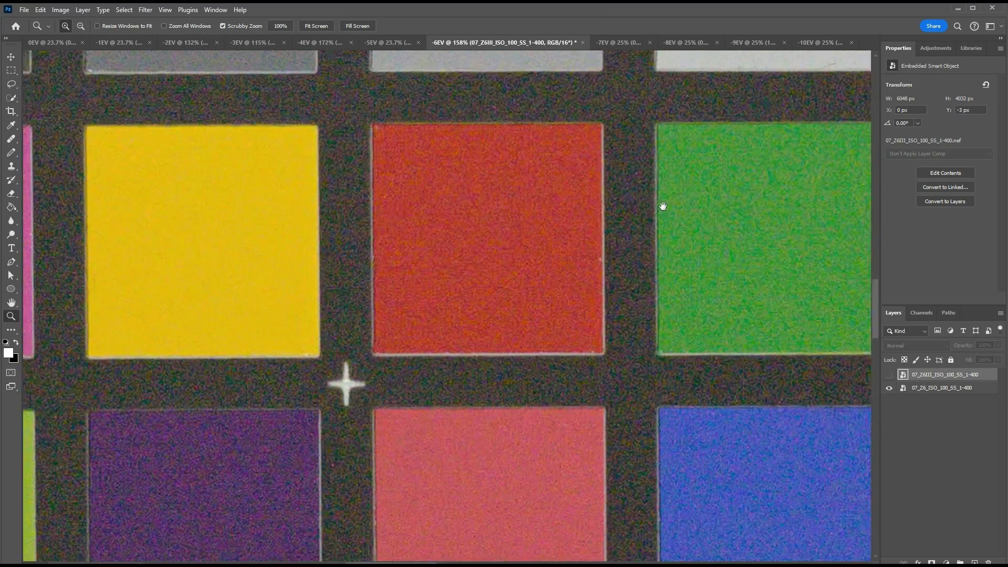
left_click_drag(663, 206, 646, 231)
left_click(889, 375, "alt")
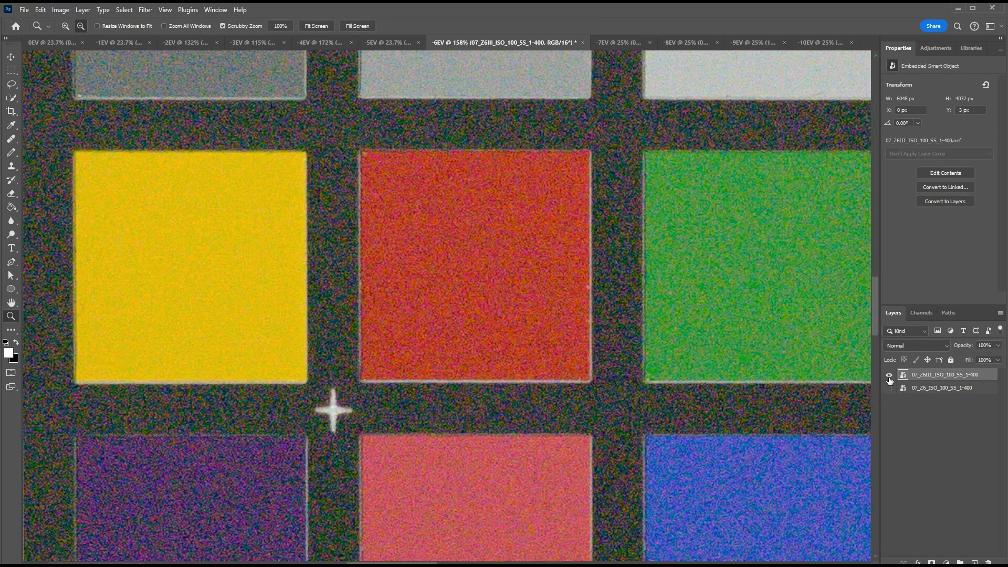
left_click(892, 391, "alt")
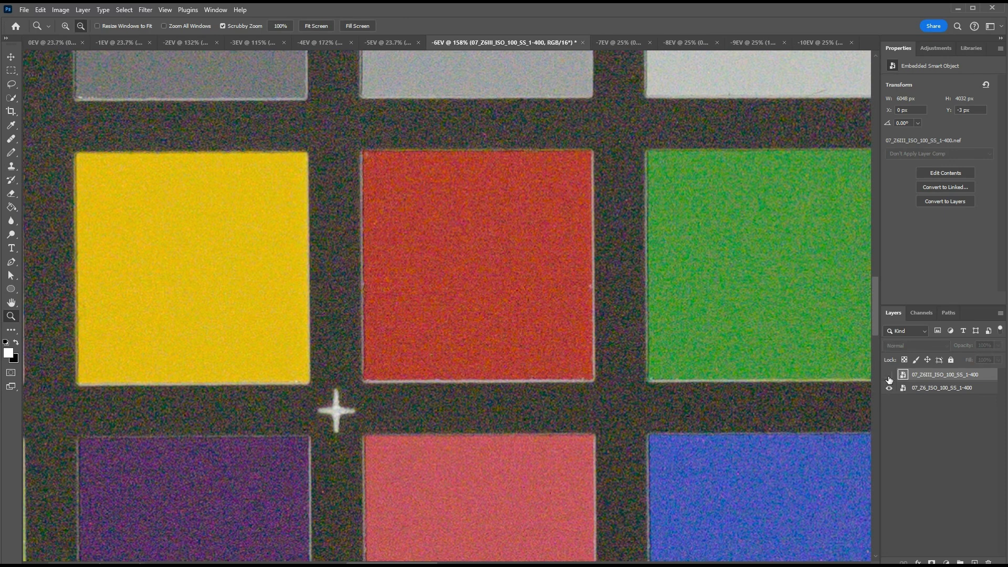
left_click(889, 376, "alt")
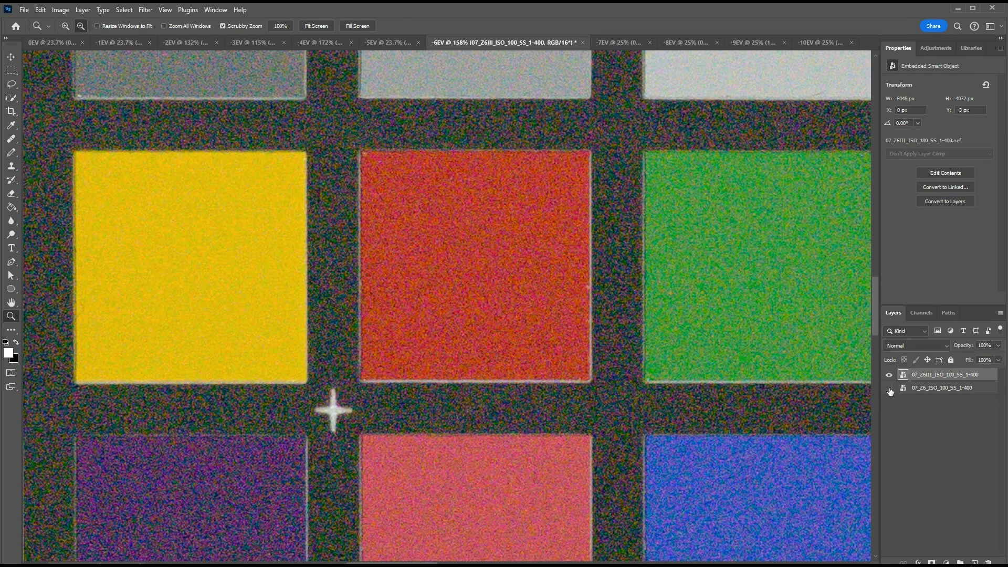
left_click(891, 391, "alt")
left_click(891, 377, "alt")
left_click(891, 390, "alt")
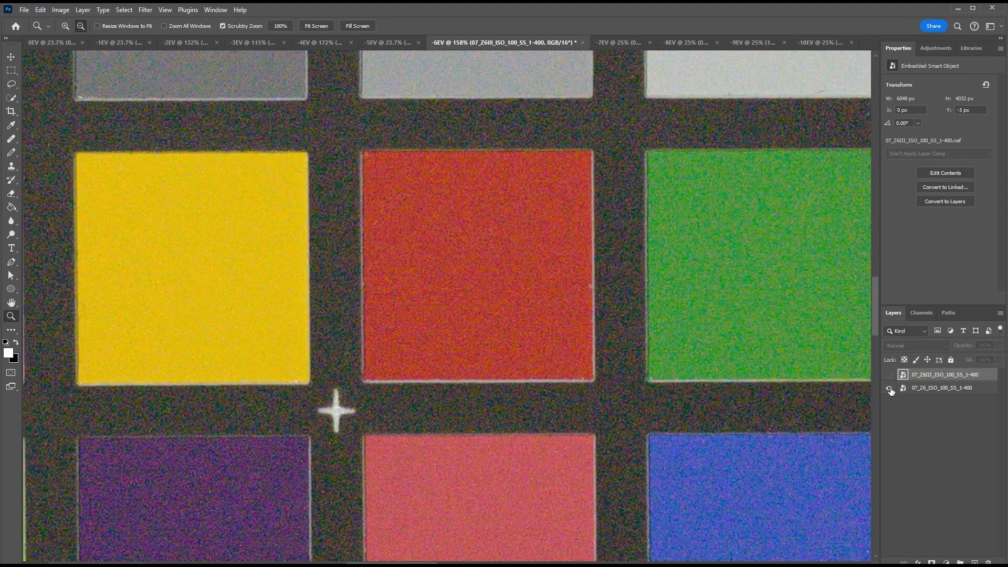
left_click(891, 379, "alt")
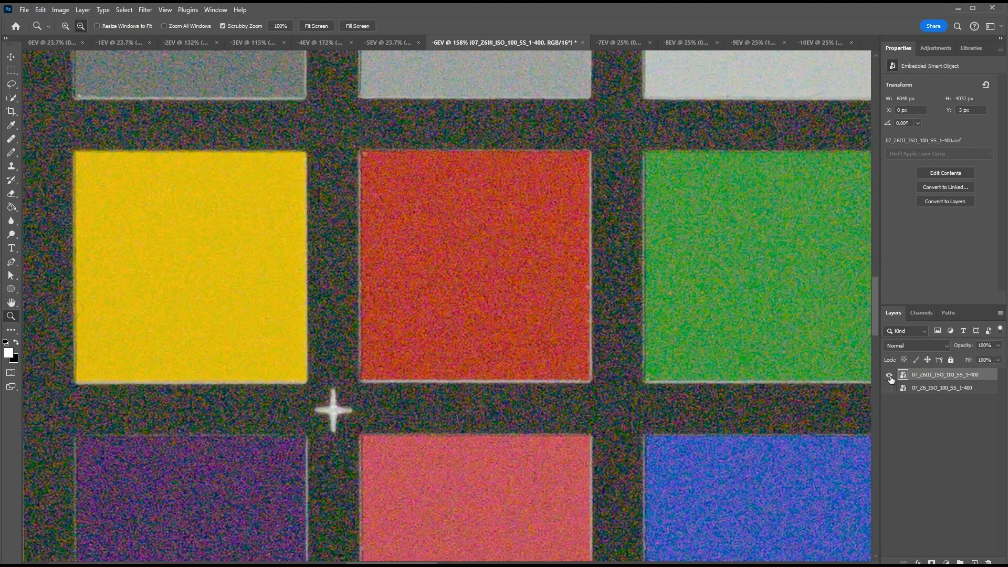
left_click(891, 389, "alt")
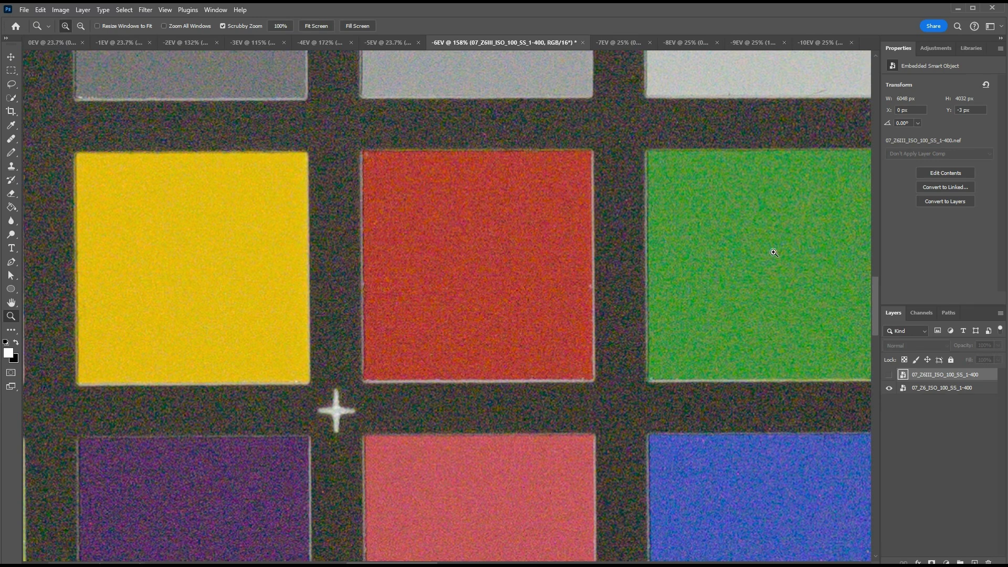
Pan to the grey patches row and compare the Z6III and Z6 layers there.
left_click_drag(773, 252, 564, 370)
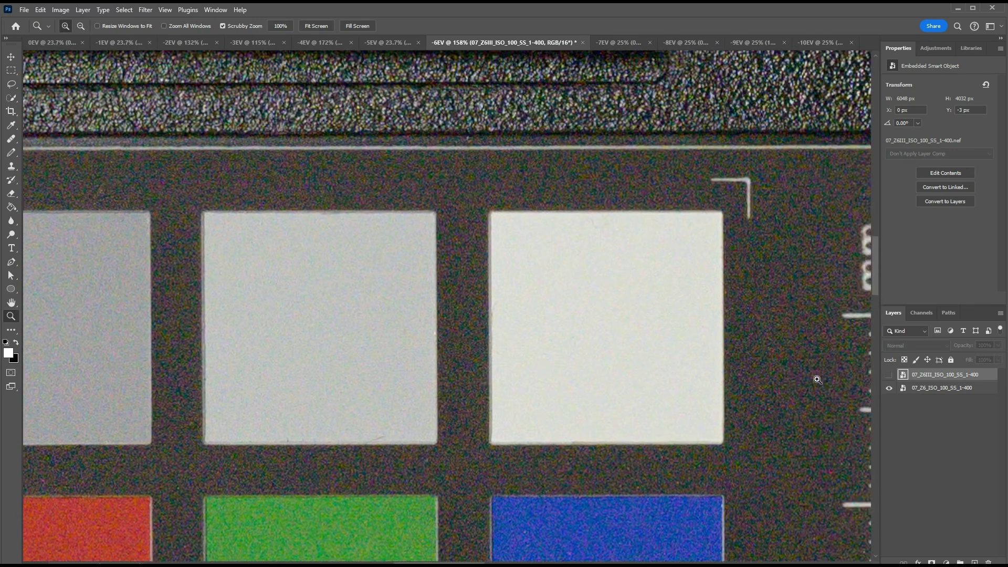
key("alt")
left_click(891, 377, "alt")
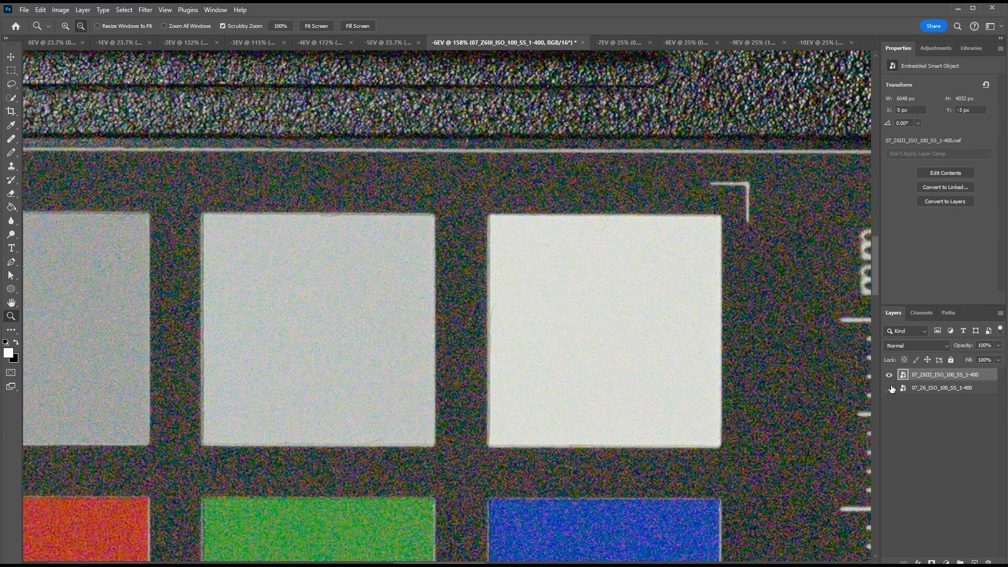
left_click(890, 378, "alt")
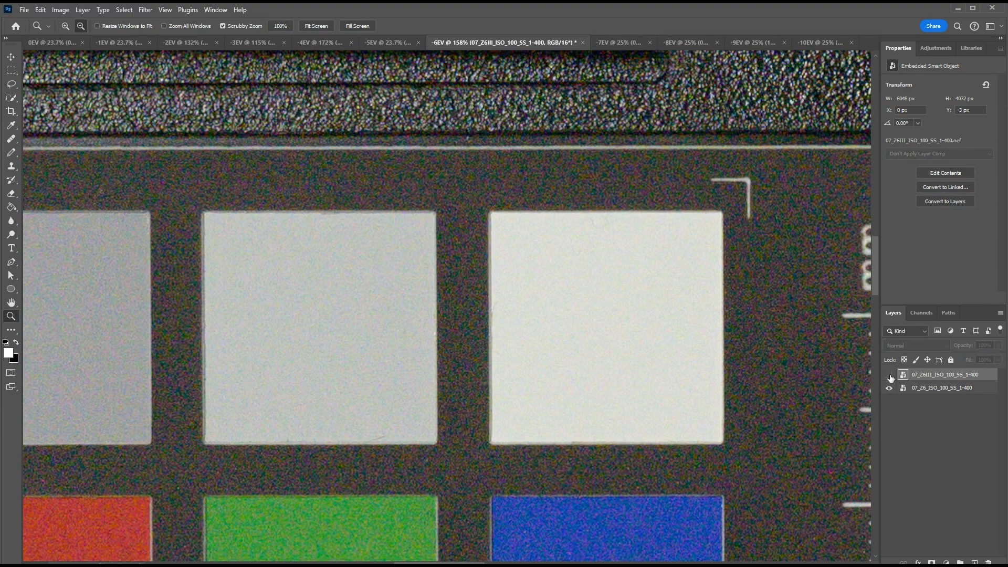
left_click(891, 377, "alt")
left_click(890, 378, "alt")
Pan to the mid-grey patches and compare Z6III against Z6, ending on Z6.
left_click_drag(399, 368, 667, 347)
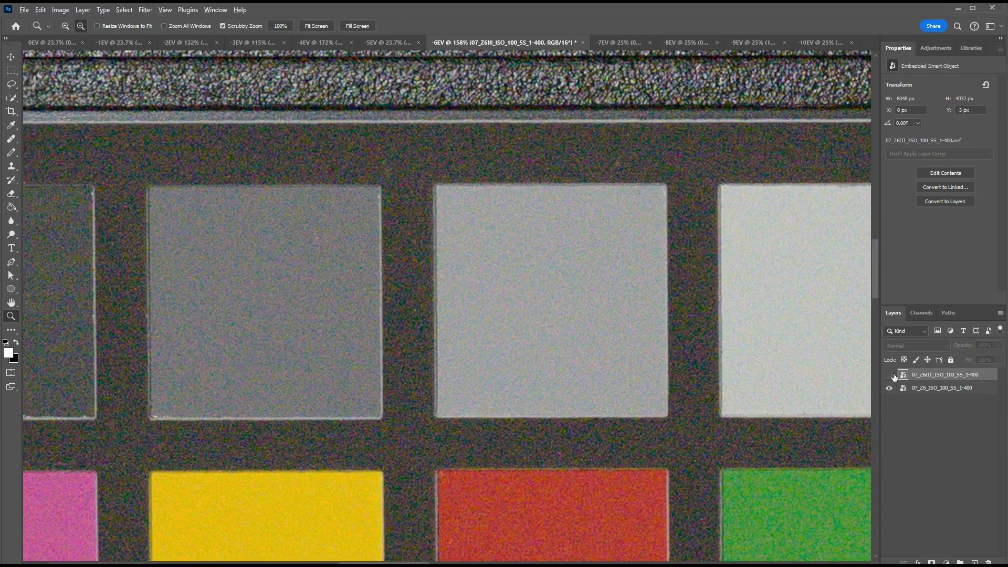
left_click(889, 375, "alt")
left_click(890, 388, "alt")
In the -7EV document, cancel Camera Raw without changes and zoom onto the paper chart's top edge.
left_click(615, 44)
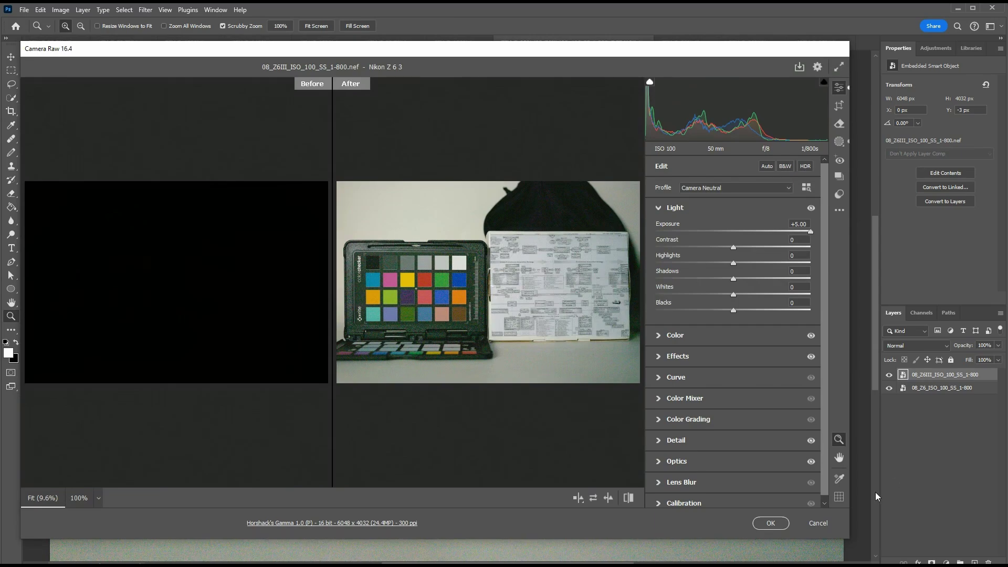
left_click(818, 523)
left_click(447, 240)
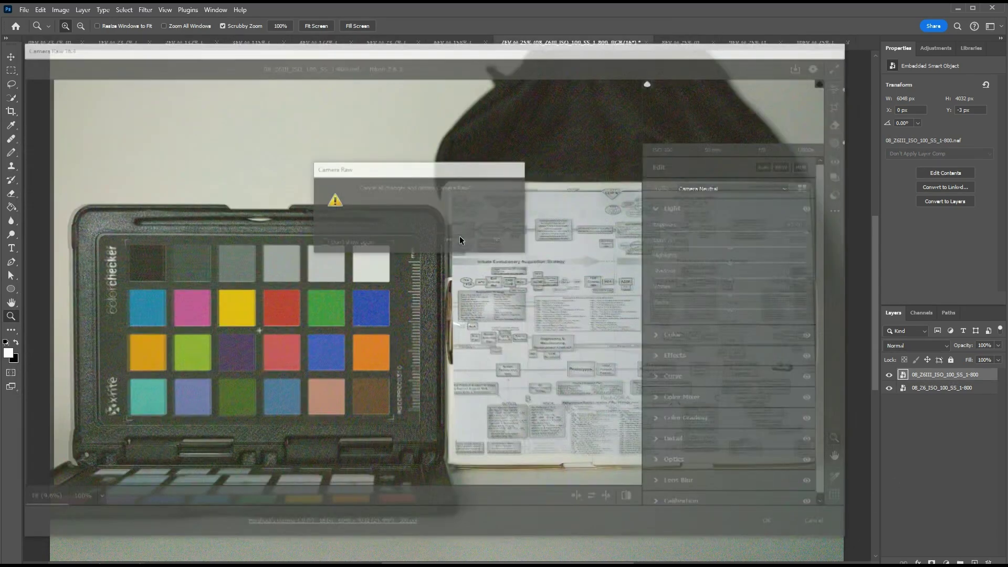
left_click_drag(646, 166, 720, 331)
Alternate between the Z6 and Z6III layers several times in the -7EV document.
key("alt")
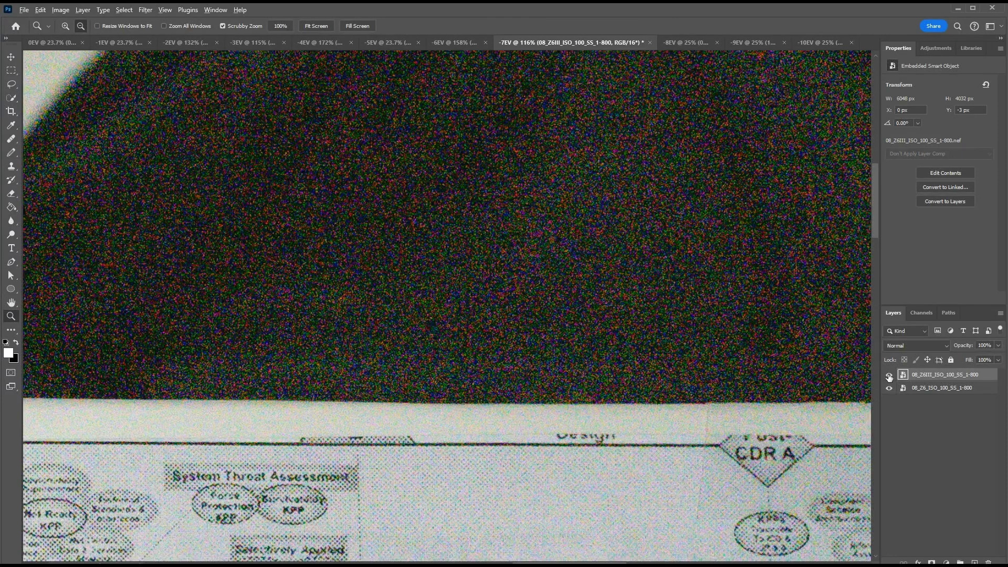
left_click(890, 389, "alt")
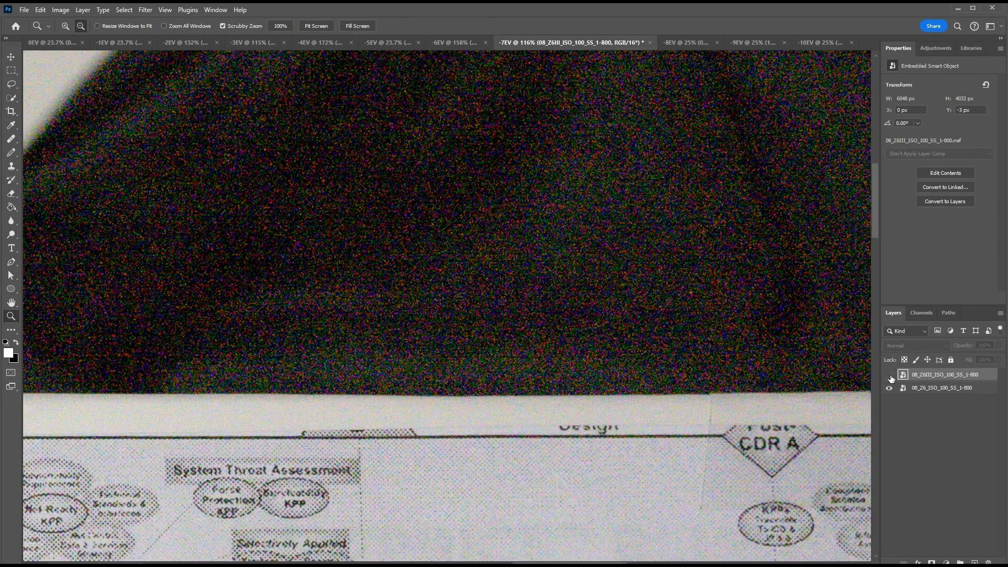
left_click(890, 376, "alt")
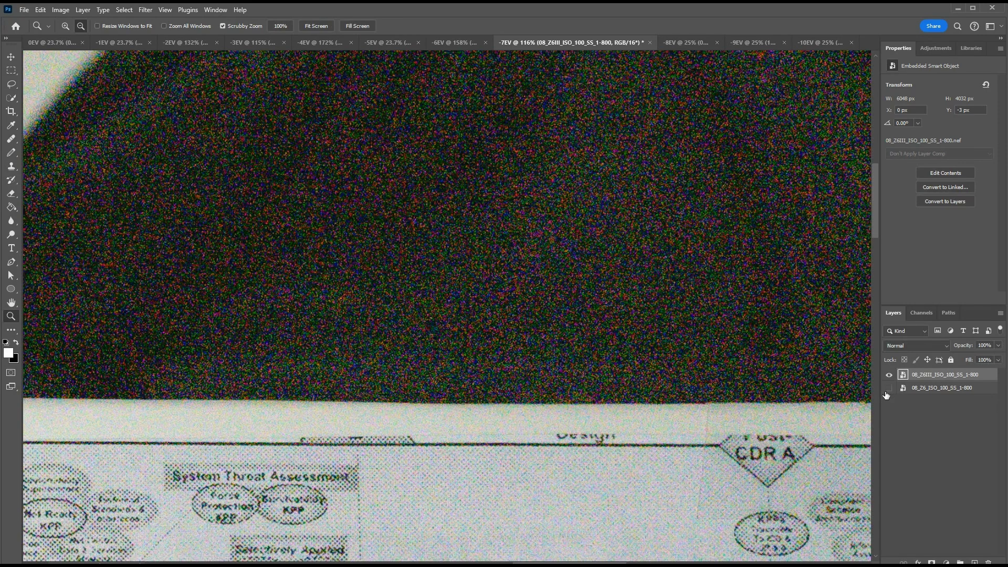
left_click(890, 388, "alt")
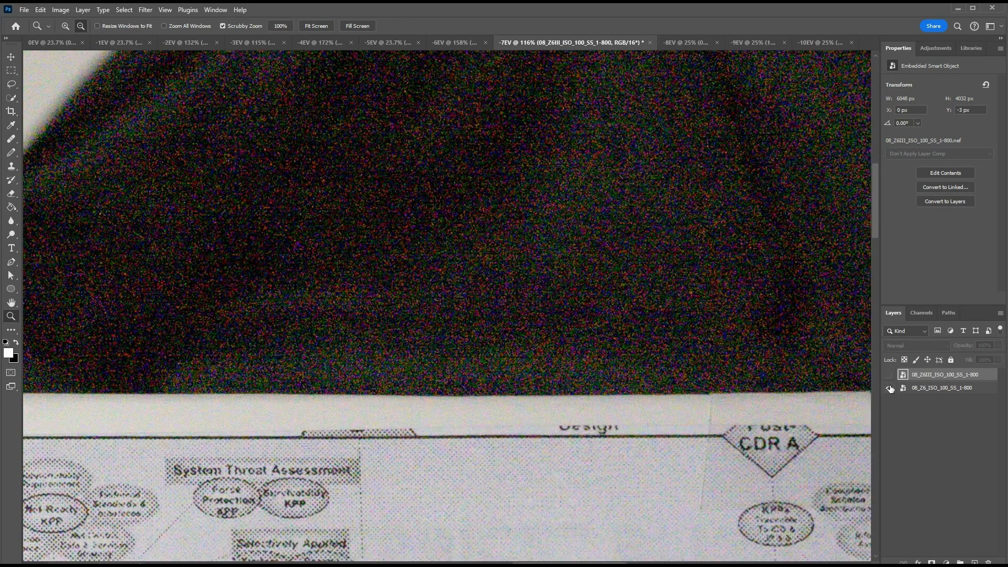
left_click(888, 375, "alt")
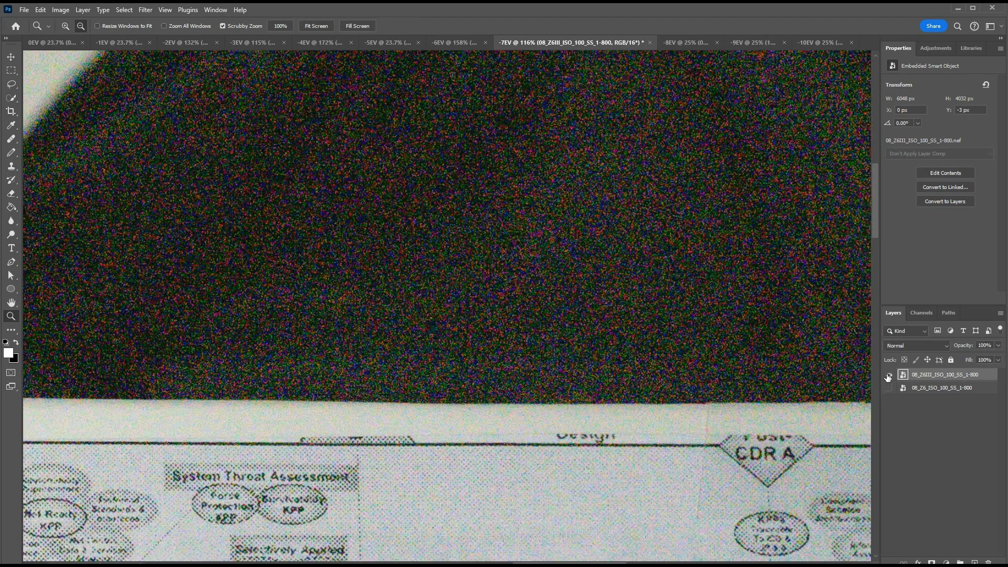
left_click(889, 389, "alt")
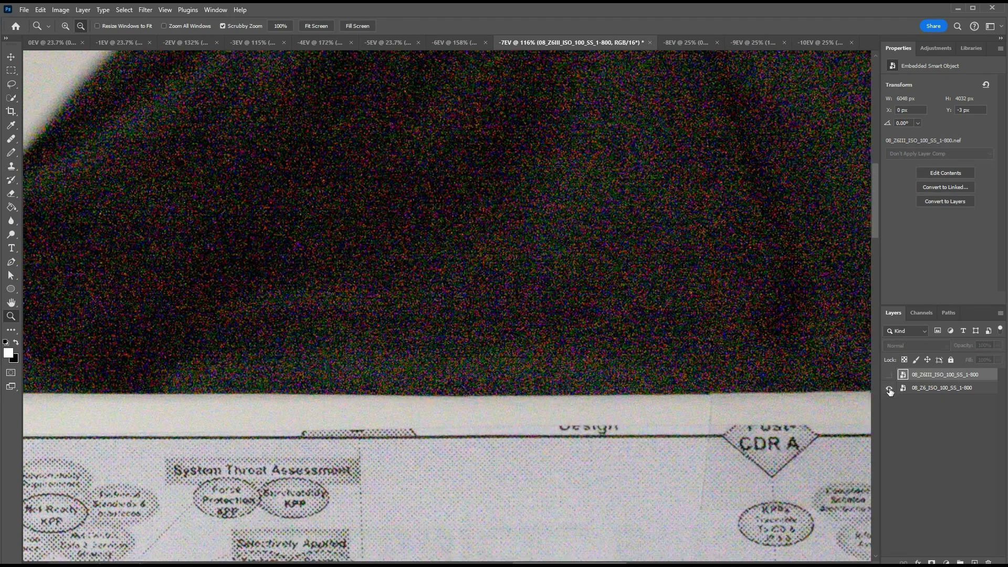
left_click(889, 389, "alt")
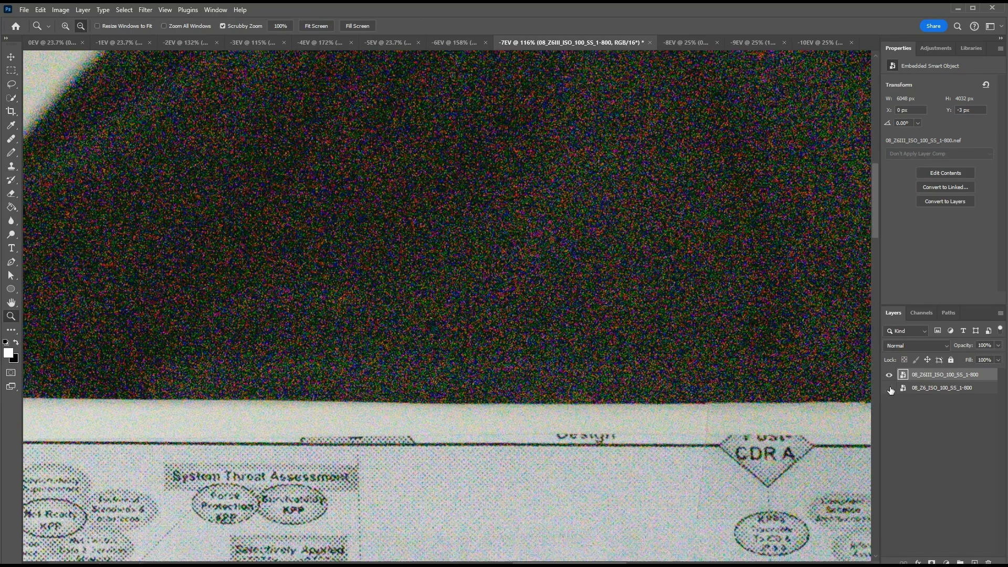
left_click(889, 389, "alt")
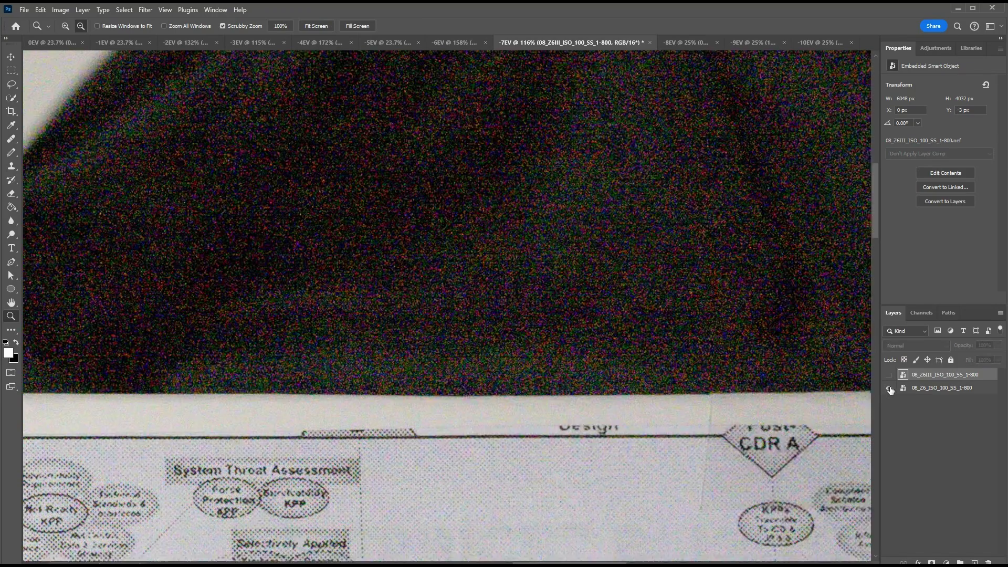
left_click(891, 378, "alt")
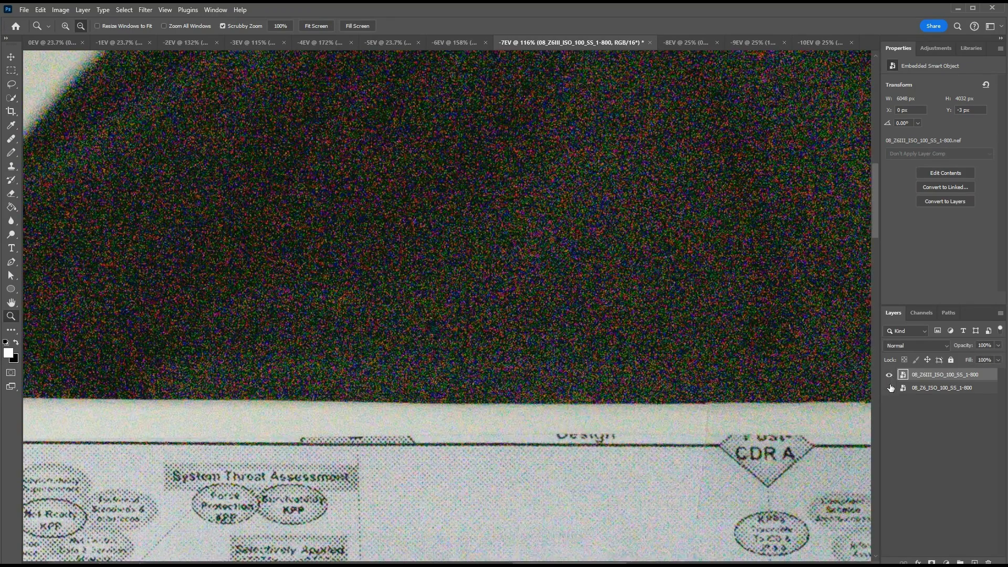
left_click(890, 389, "alt")
Compare Z6III and Z6 on the colour-checker patches and the light-grey patch at 227%.
left_click_drag(512, 373, 599, 228)
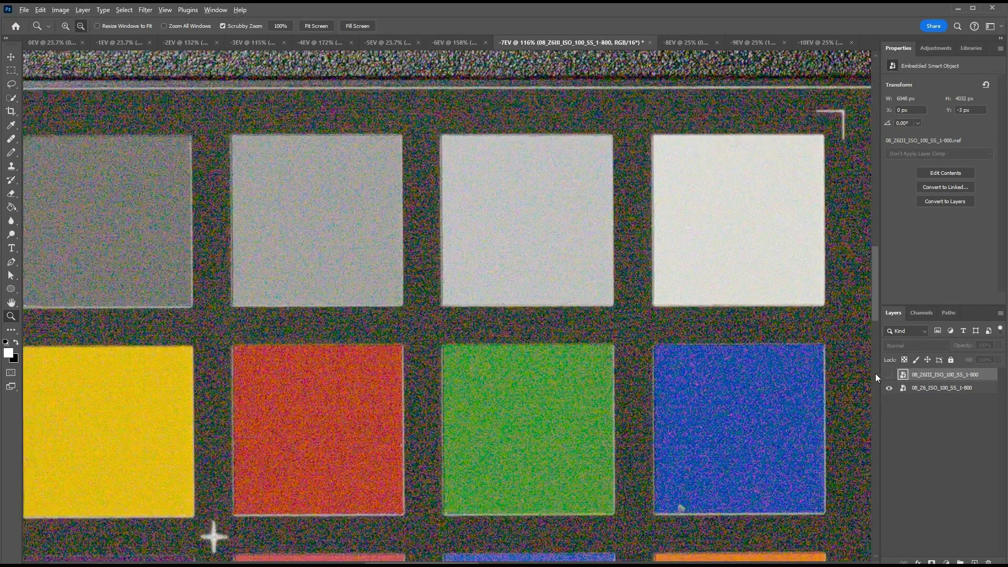
left_click(890, 377, "alt")
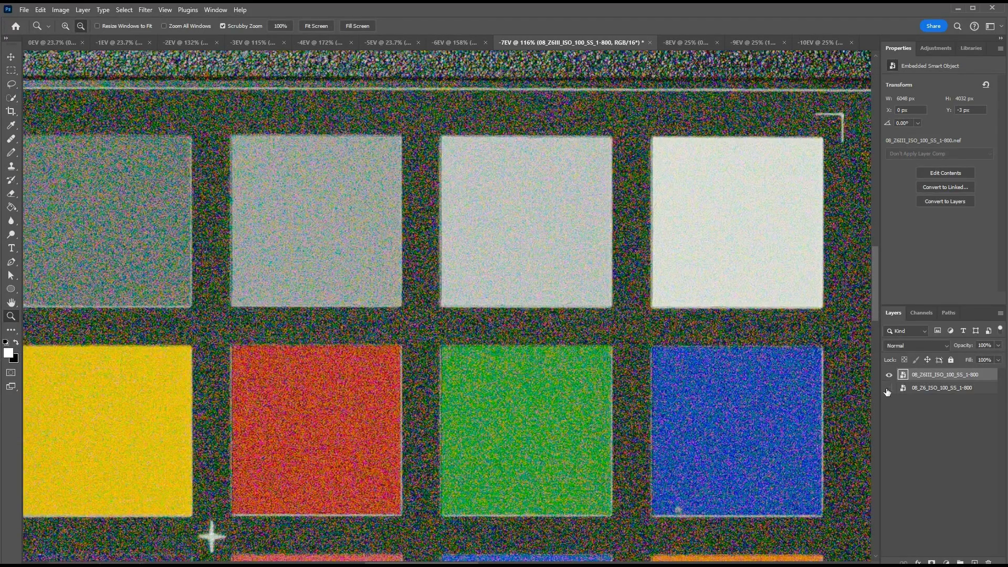
left_click(888, 391, "alt")
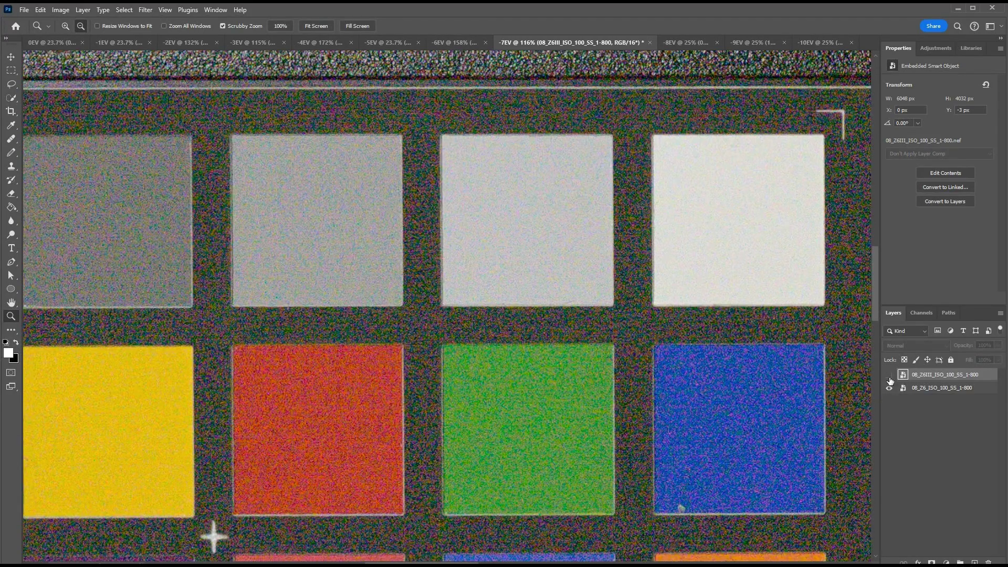
left_click(890, 378, "alt")
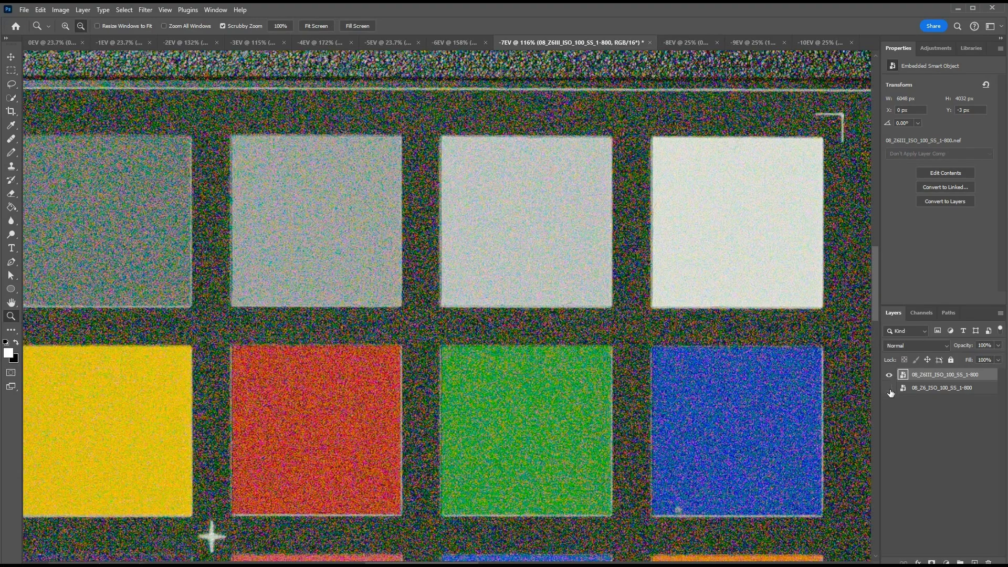
left_click(889, 390, "alt")
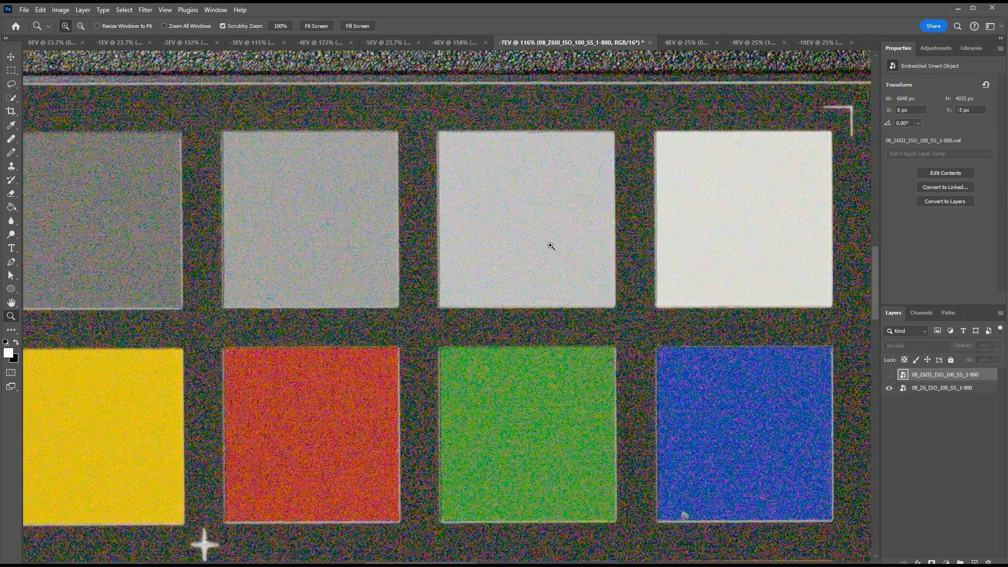
left_click_drag(551, 246, 571, 261)
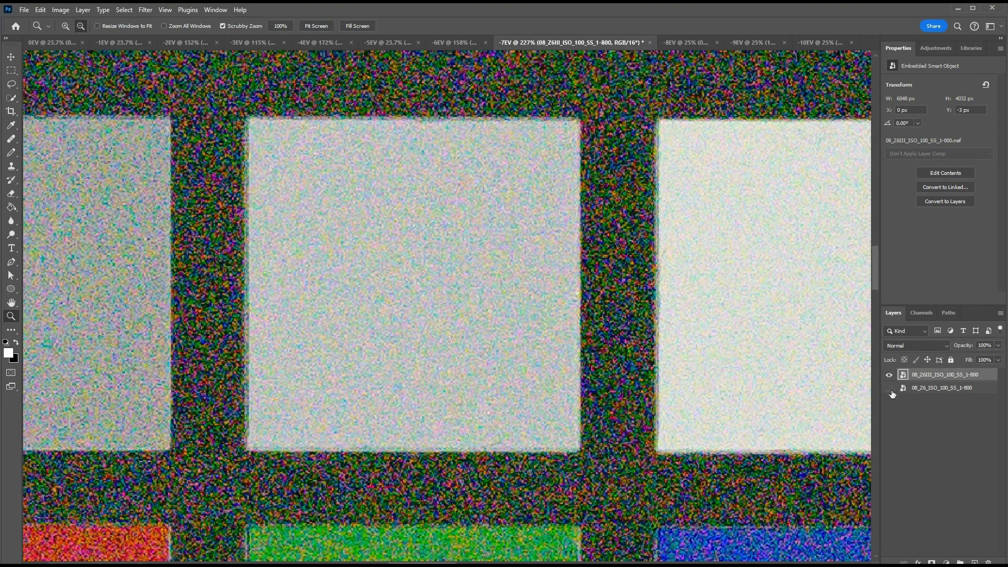
left_click(891, 390, "alt")
left_click(889, 376, "alt")
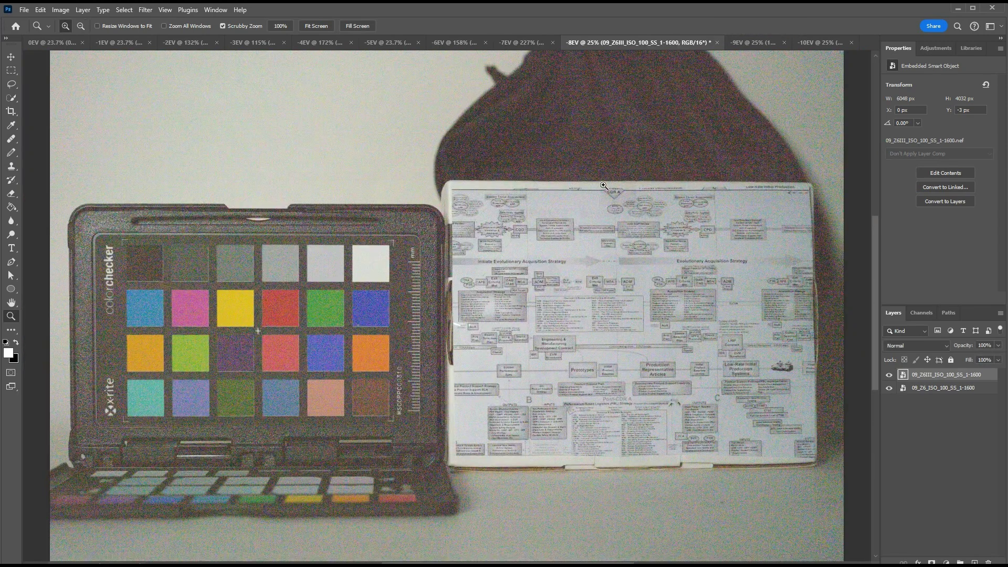
Open the Z6III smart object in Camera Raw and close it, discarding changes.
double_click(904, 374)
key("Escape")
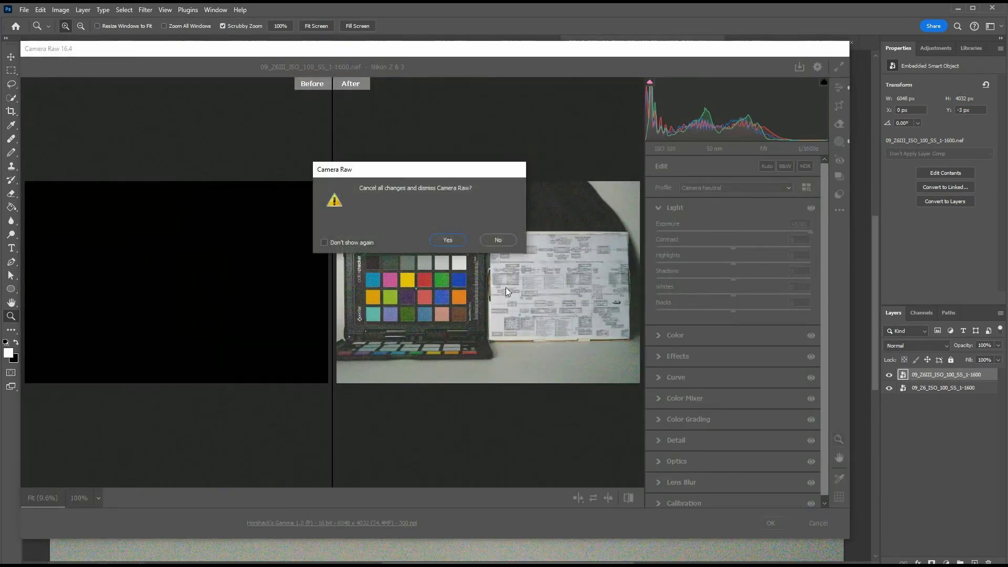
left_click(458, 243)
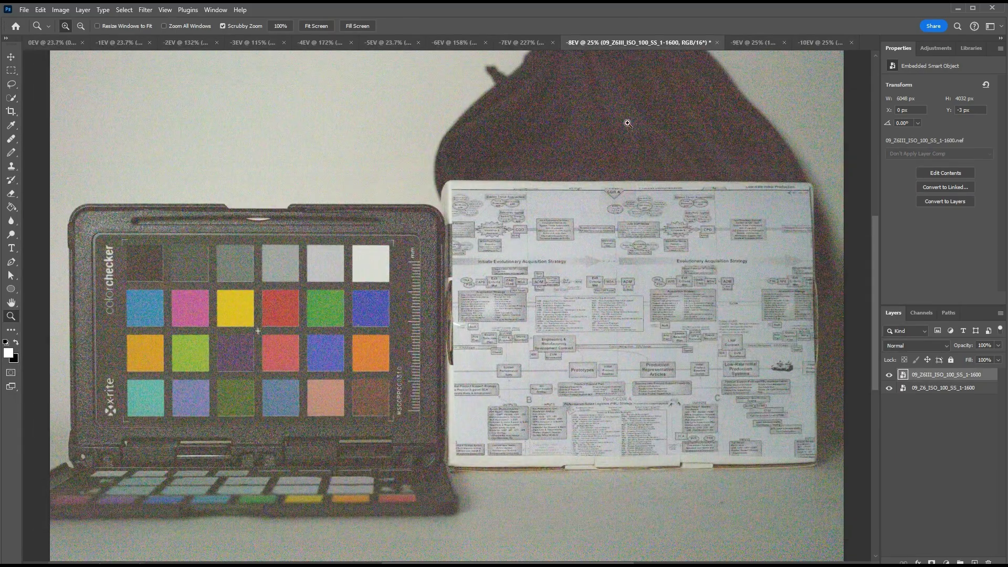
Zoom onto the upper-right fabric and flip between the Z6III and Z6 layers.
left_click_drag(625, 122, 638, 241)
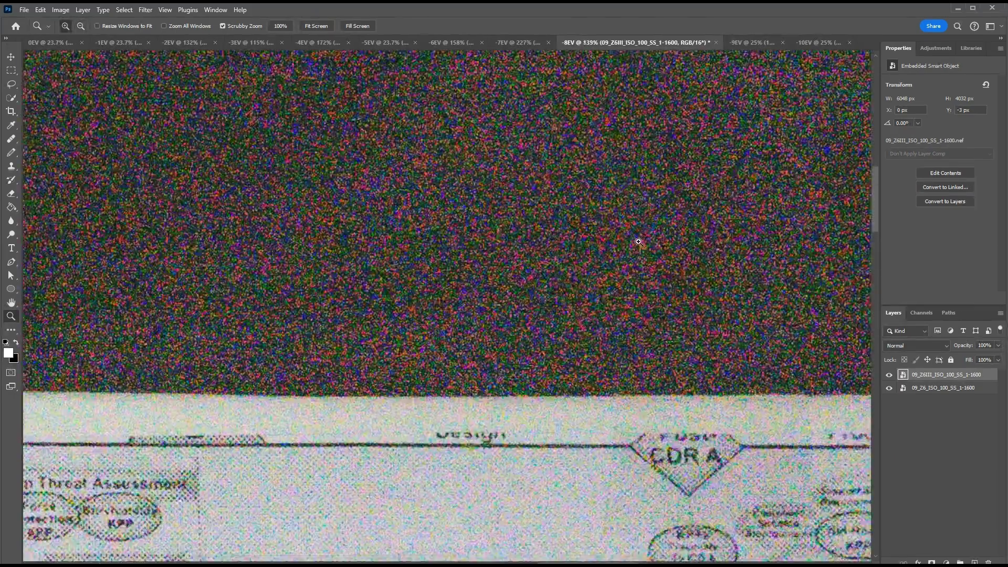
left_click(889, 376, "alt")
left_click(889, 388, "alt")
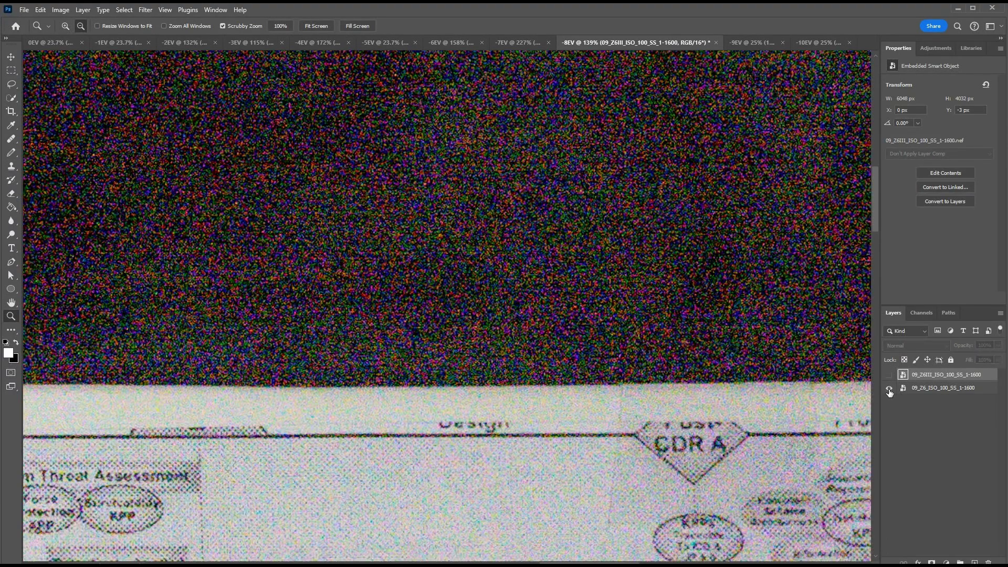
left_click(889, 377, "alt")
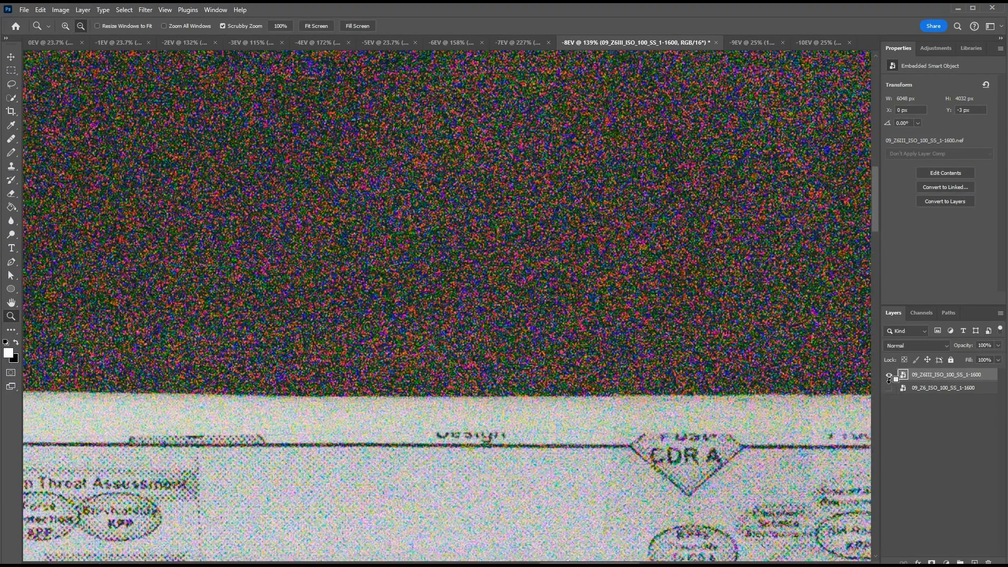
left_click(889, 389, "alt")
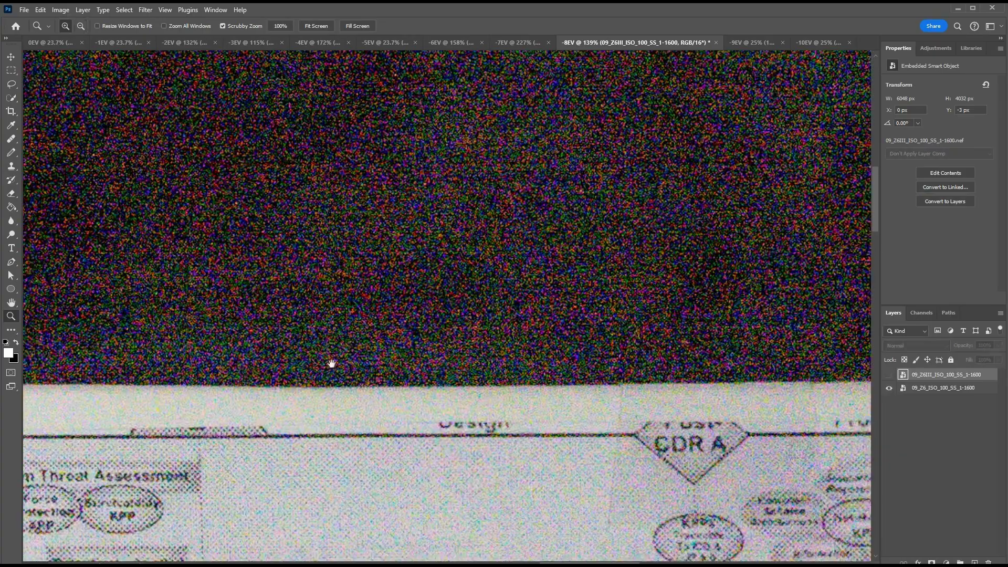
Pan to the colour checker patches and compare Z6III against Z6, ending on Z6.
left_click_drag(331, 360, 649, 260)
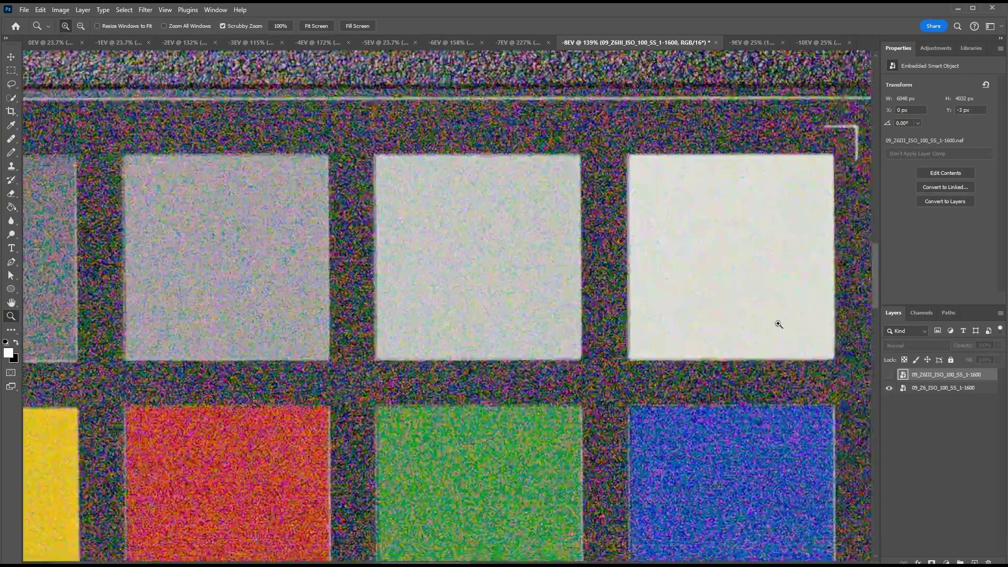
left_click(889, 378, "alt")
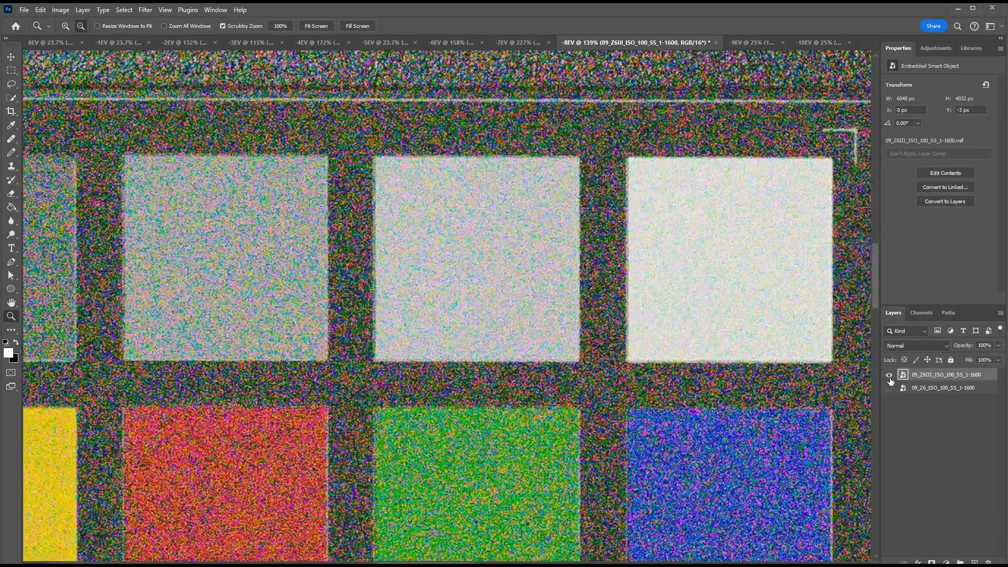
left_click(890, 389, "alt")
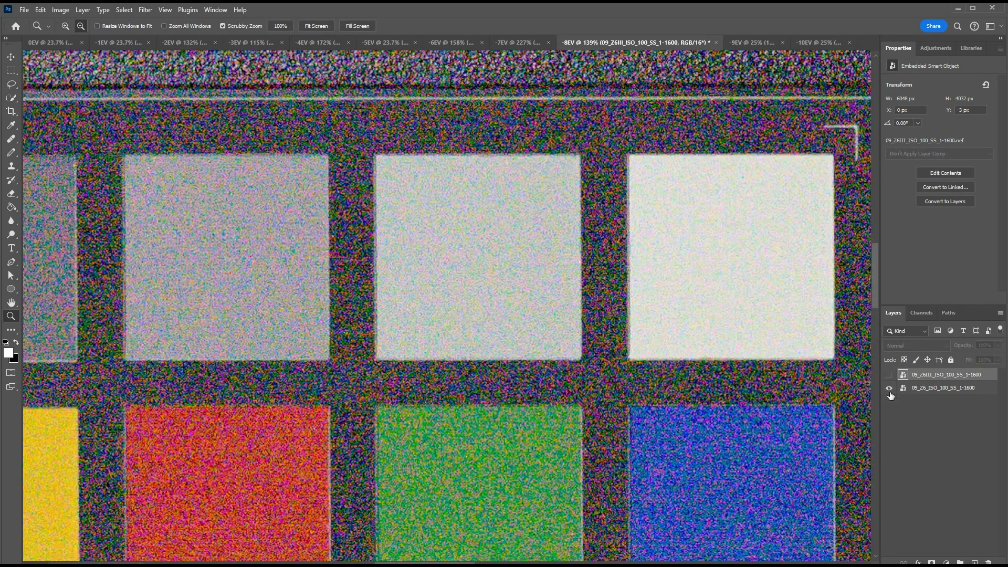
left_click(891, 375, "alt")
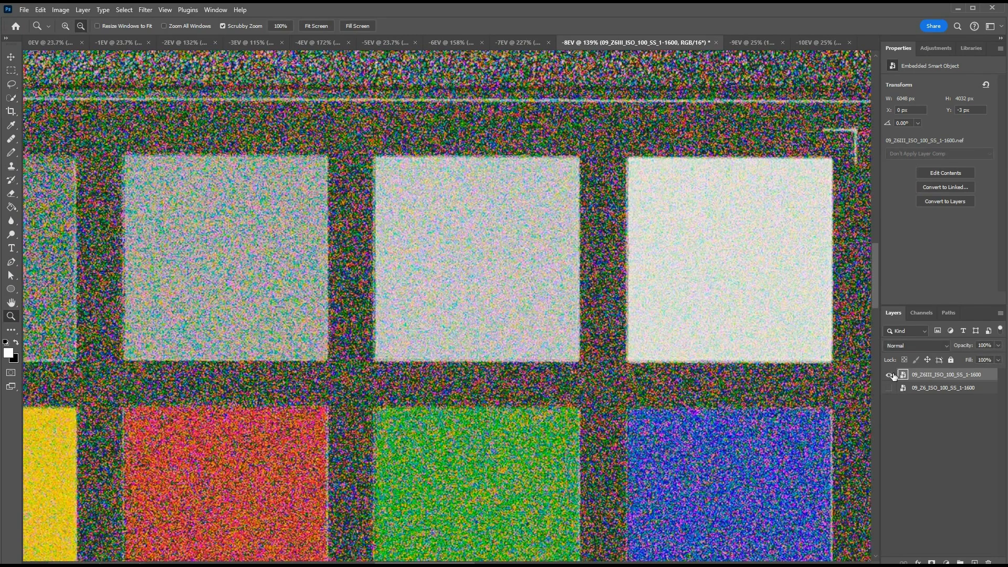
left_click(889, 389, "alt")
Fit the -8EV image on screen and alternate the Z6III and Z6 layers across the whole frame.
key("ctrl+0")
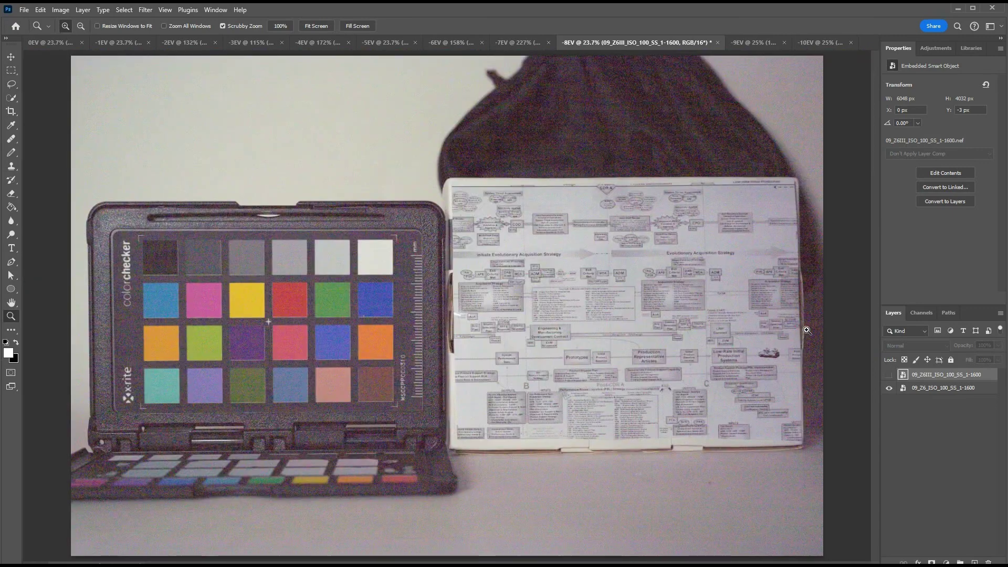
key("alt")
left_click(888, 376, "alt")
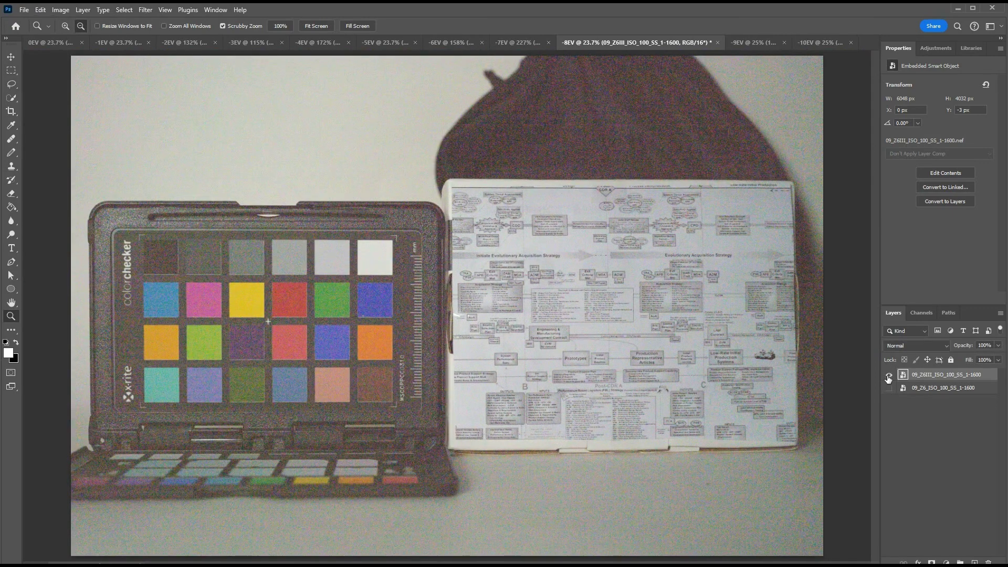
left_click(895, 388, "alt")
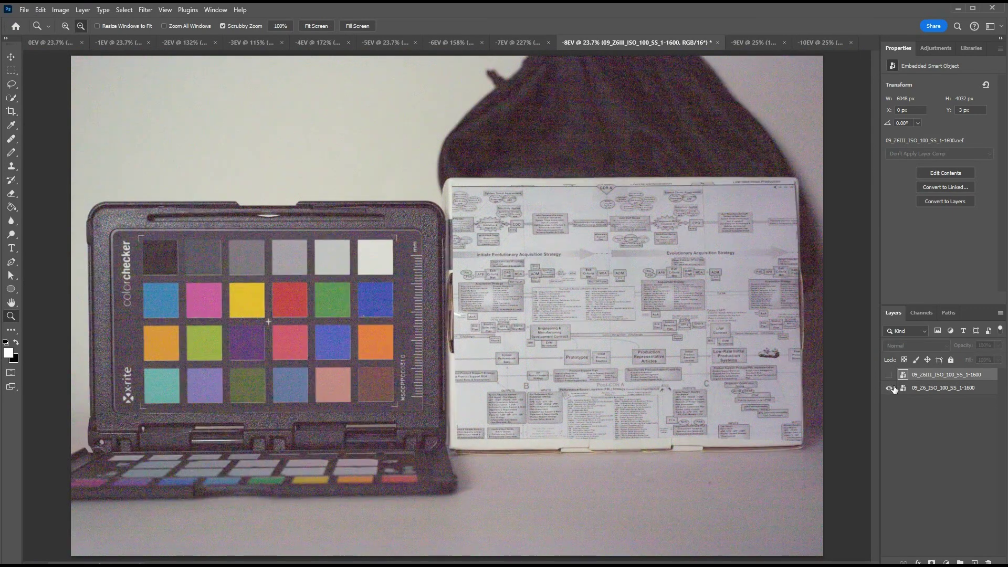
left_click(891, 375, "alt")
left_click(890, 388, "alt")
left_click(890, 376, "alt")
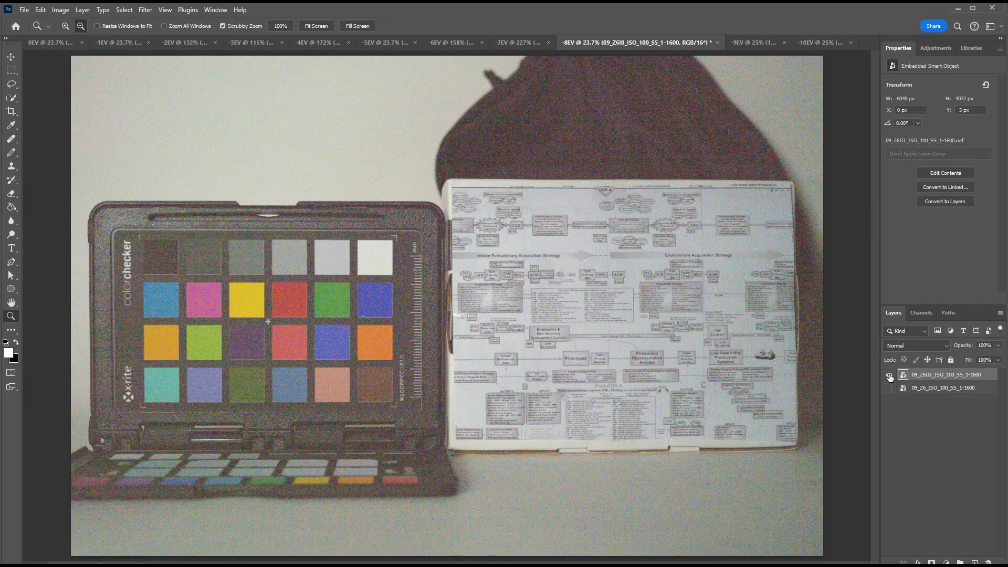
left_click(890, 389, "alt")
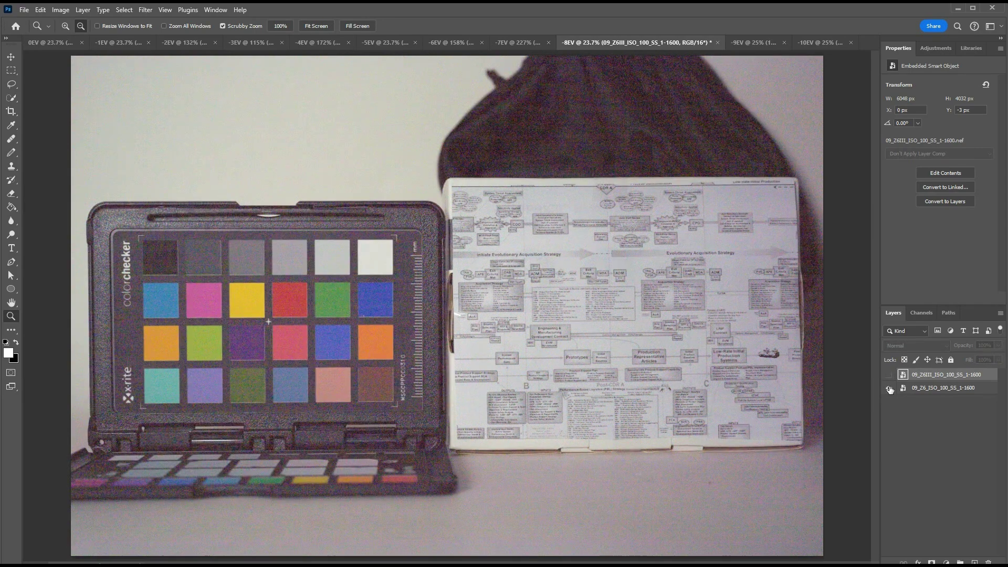
left_click(890, 389, "alt")
Magnify to 47.4%, view the Z6 layer, then bring up the -9EV document.
key("ctrl+plus")
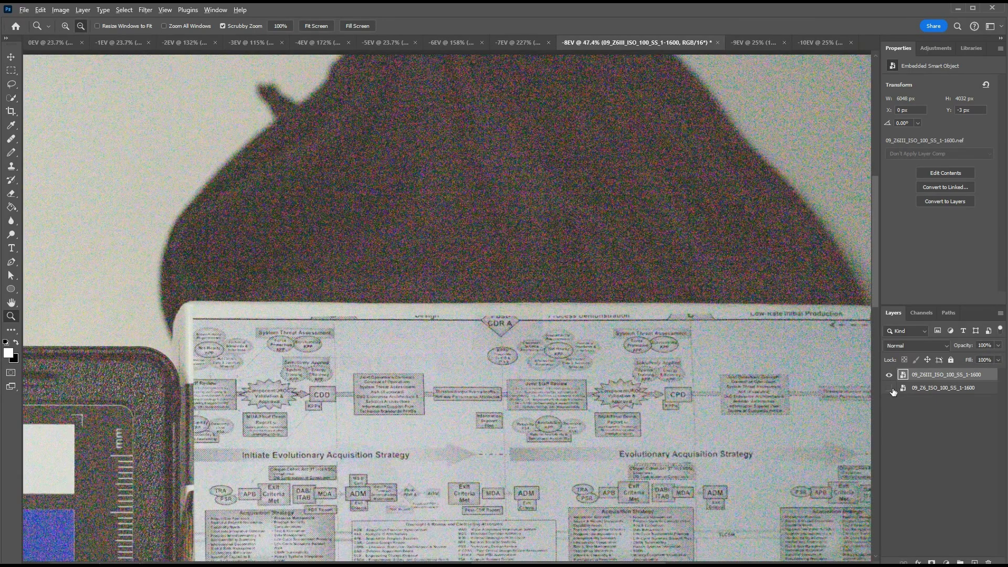
left_click(891, 390, "alt")
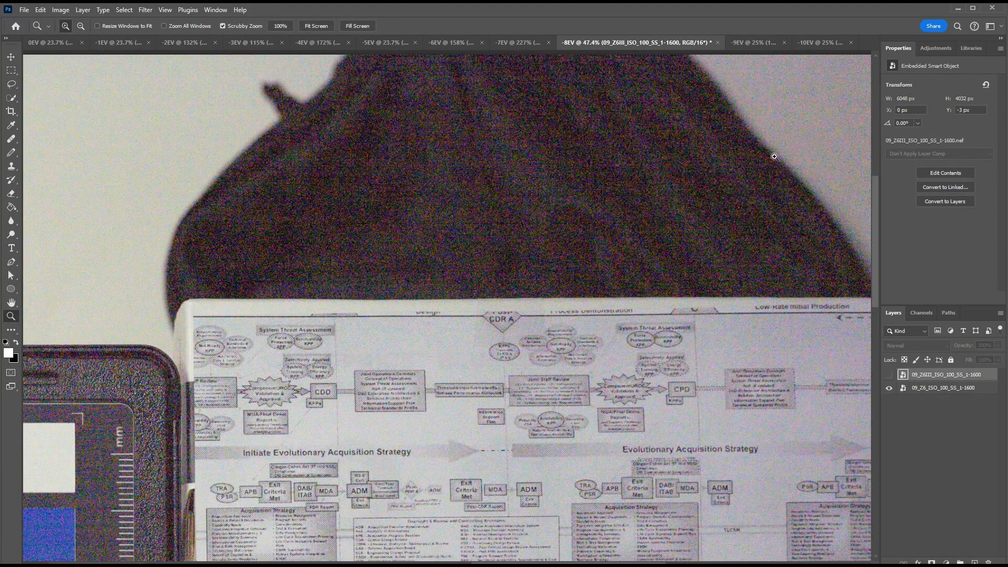
left_click(748, 42)
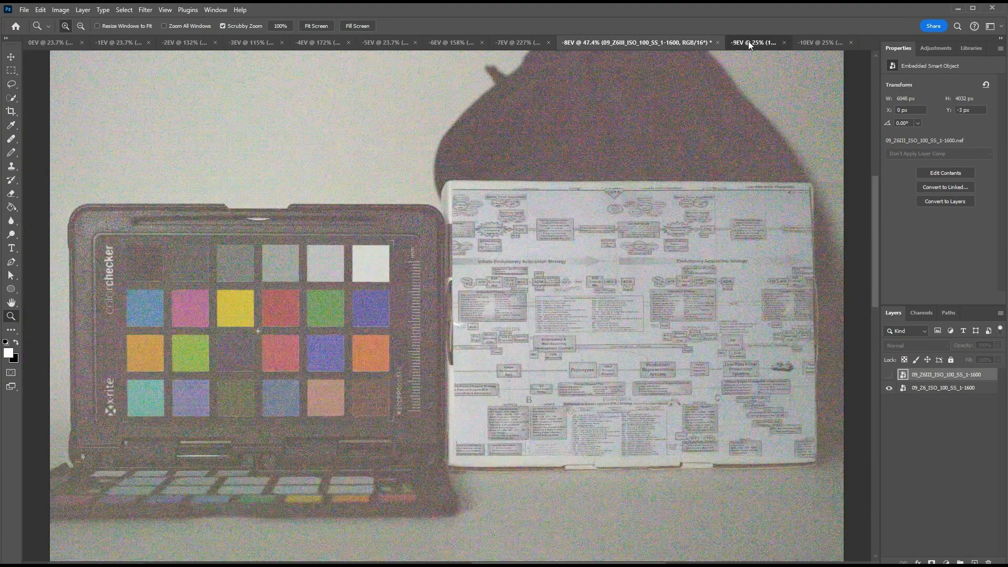
Cancel Camera Raw on the Z6III smart object, then compare both layers on the fabric above the chart.
double_click(904, 375)
key("q")
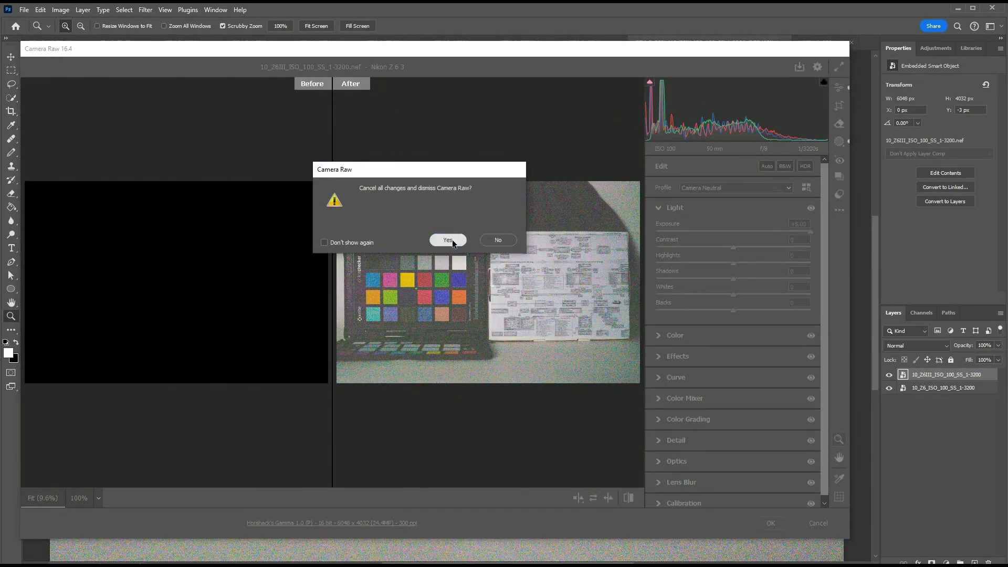
left_click(450, 240)
left_click_drag(599, 163, 682, 140)
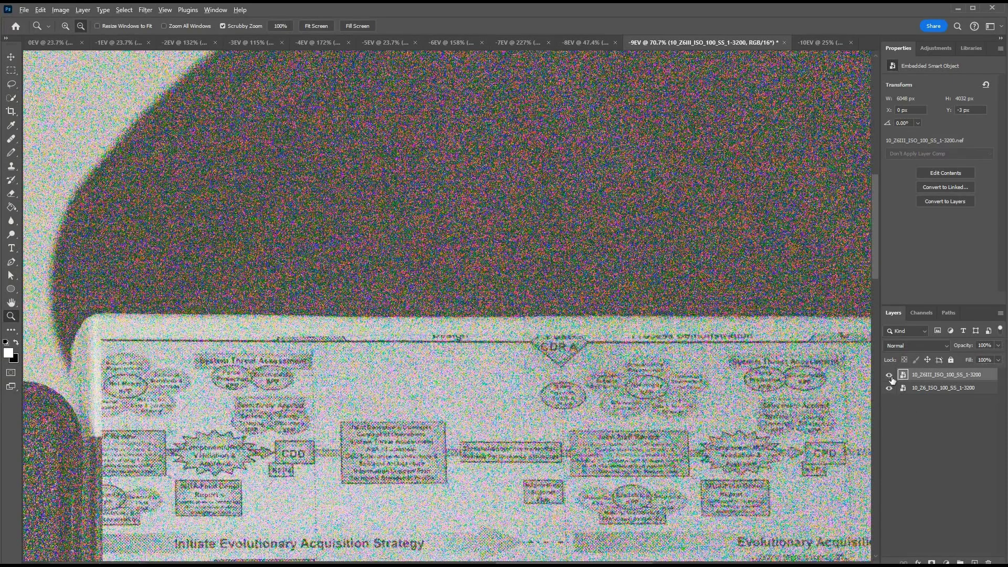
left_click(889, 389, "alt")
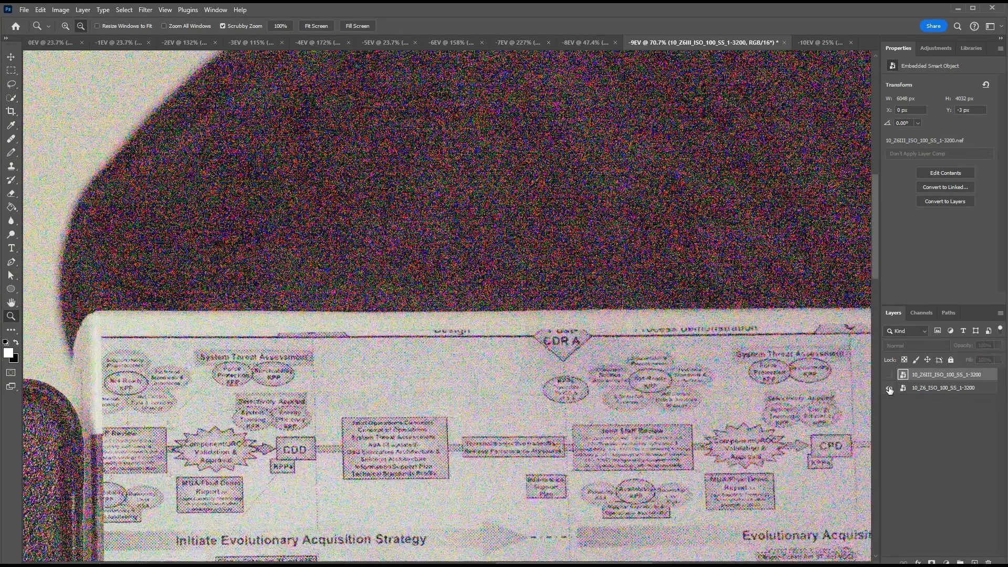
left_click(890, 375, "alt")
left_click(890, 390, "alt")
Compare the layers on the colour checker, then across the fitted whole frame, ending on Z6.
left_click_drag(489, 278, 774, 166)
left_click(889, 375, "alt")
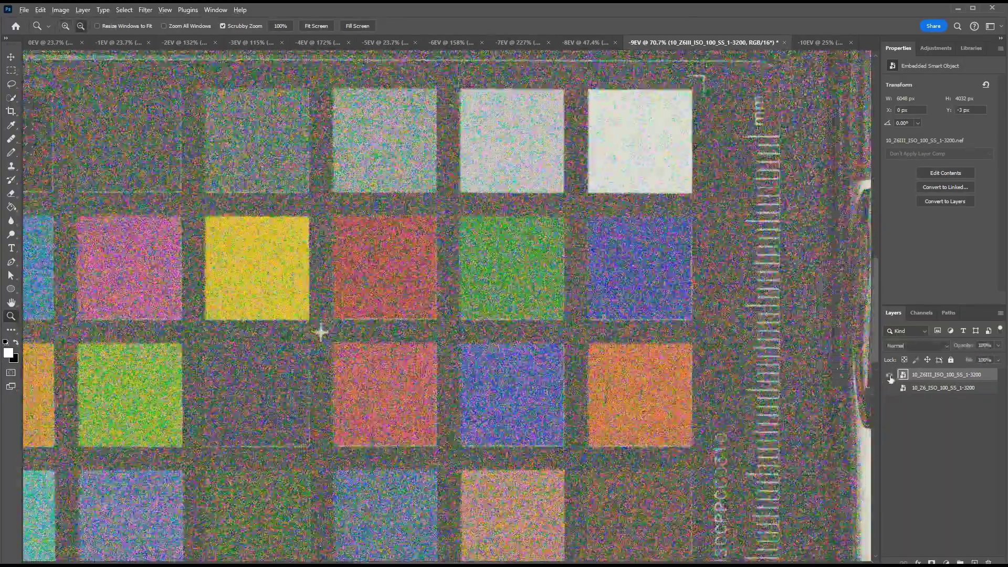
left_click(890, 389, "alt")
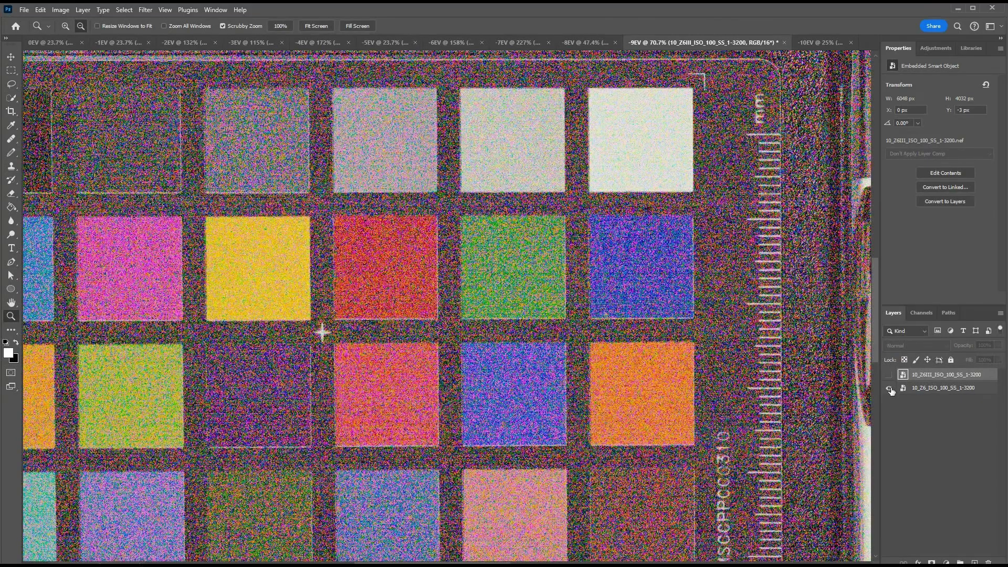
left_click(890, 376)
key("ctrl+0")
left_click(889, 376, "alt")
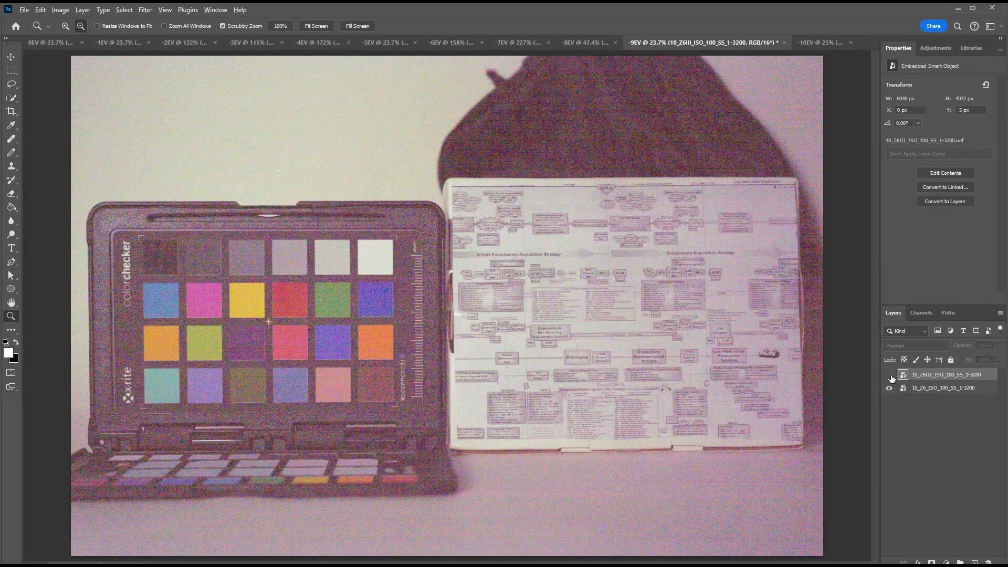
left_click(892, 389, "alt")
On the -10EV Z6III layer, review the mask's +4.00 and global +5.00 exposure, then cancel Camera Raw.
left_click(818, 44)
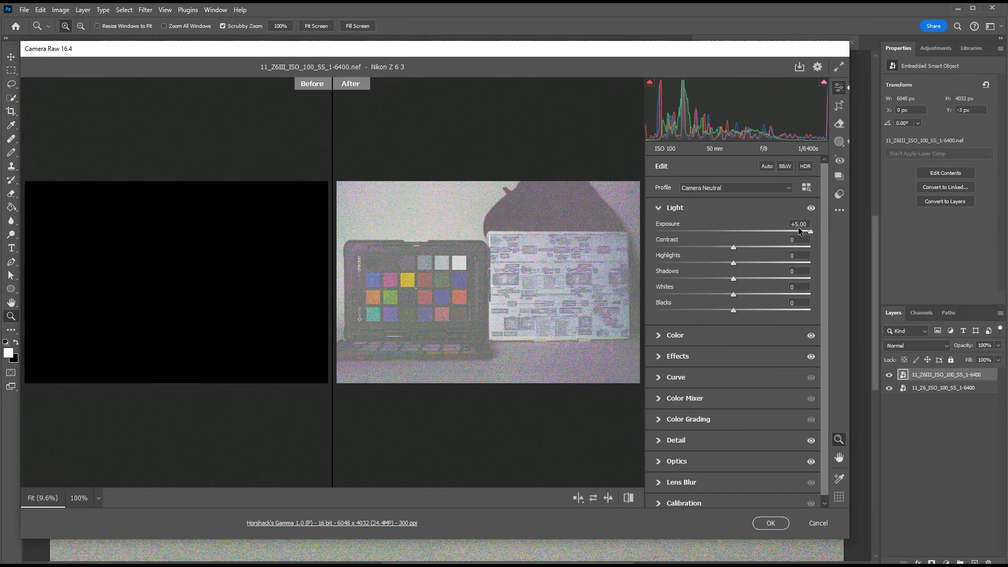
left_click(841, 142)
left_click(673, 200)
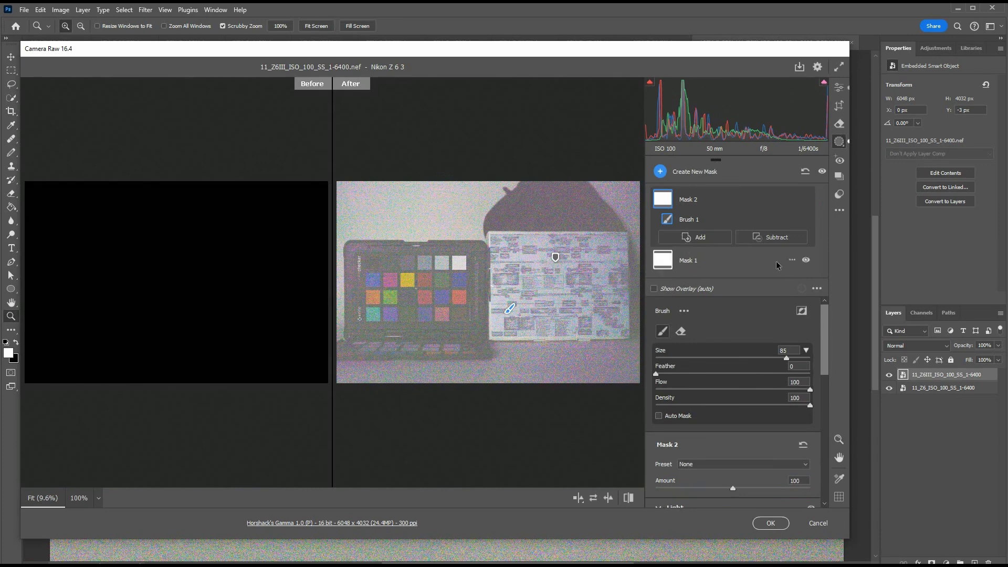
left_click_drag(825, 330, 827, 351)
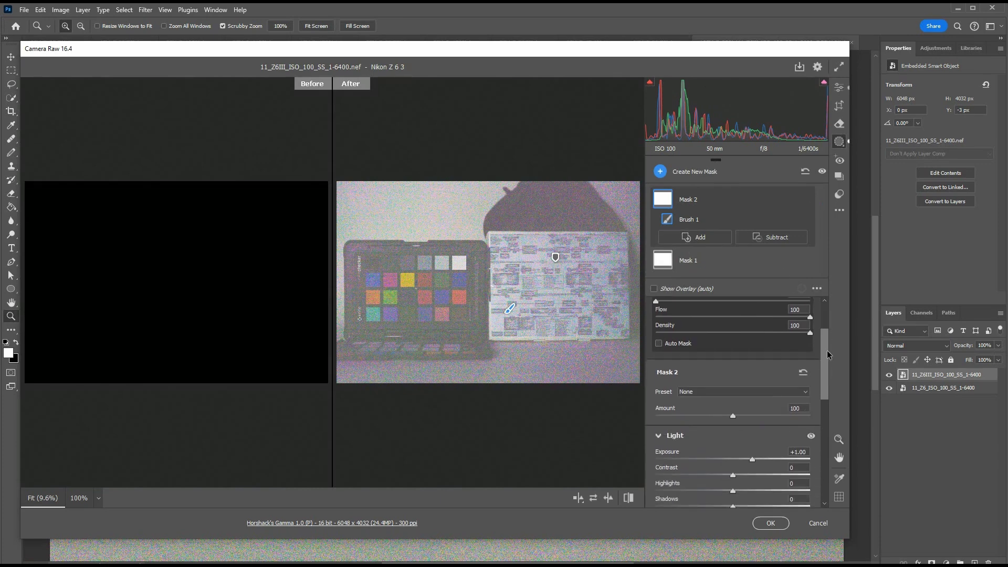
left_click(666, 261)
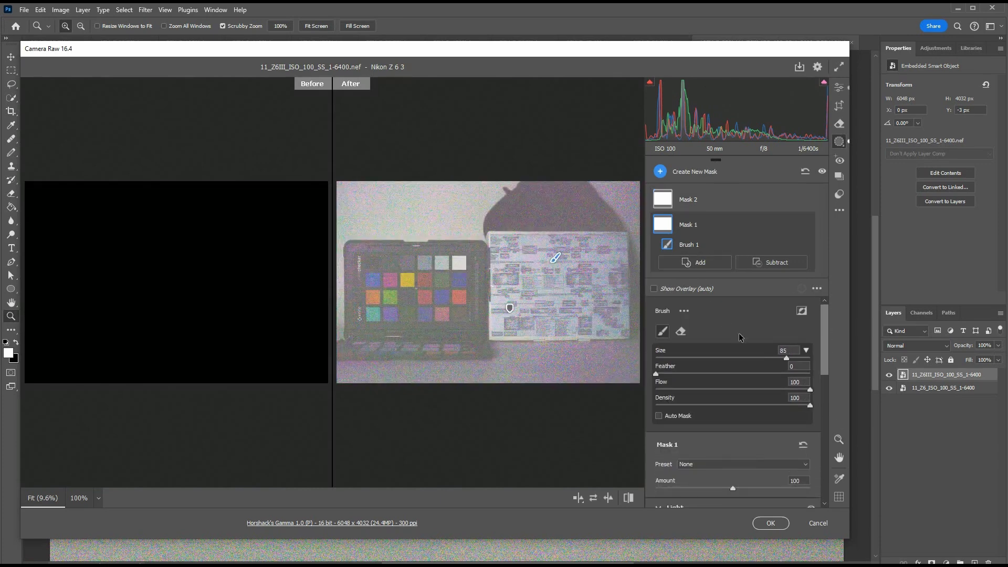
scroll(824, 355, "down", 3)
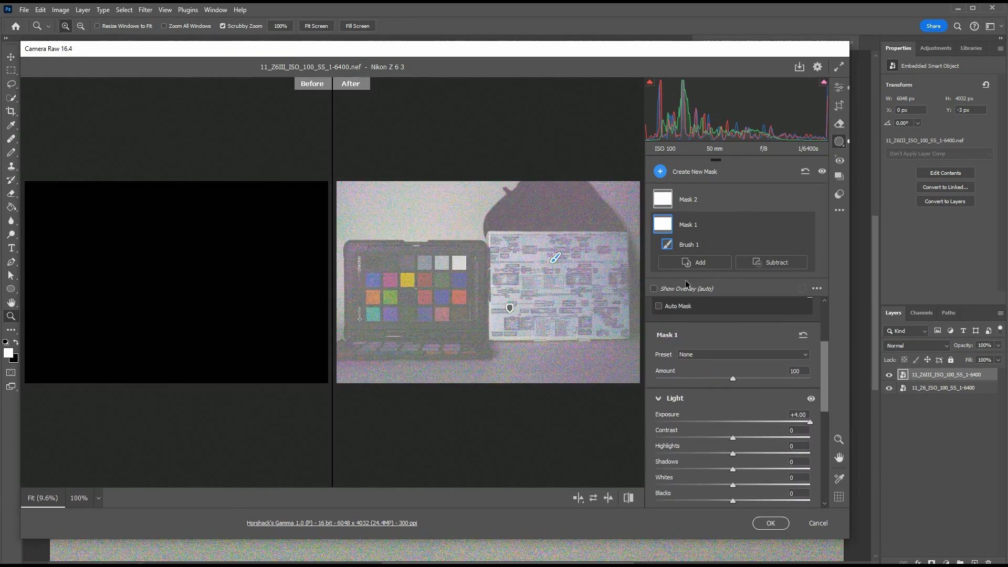
key("e")
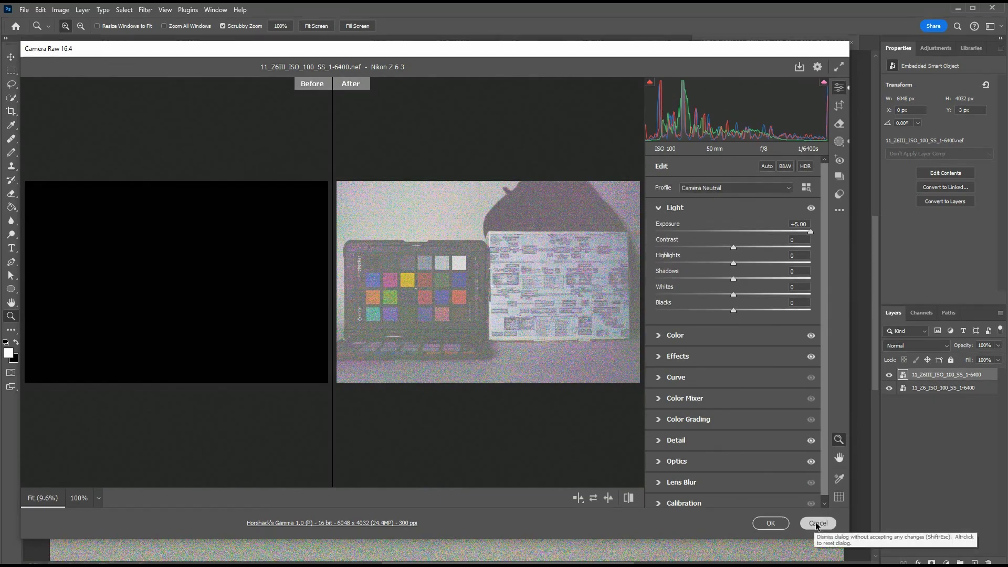
left_click(817, 523)
Confirm discarding the Camera Raw edits, then compare Z6 and Z6III on the colour-checker patches.
left_click(459, 243)
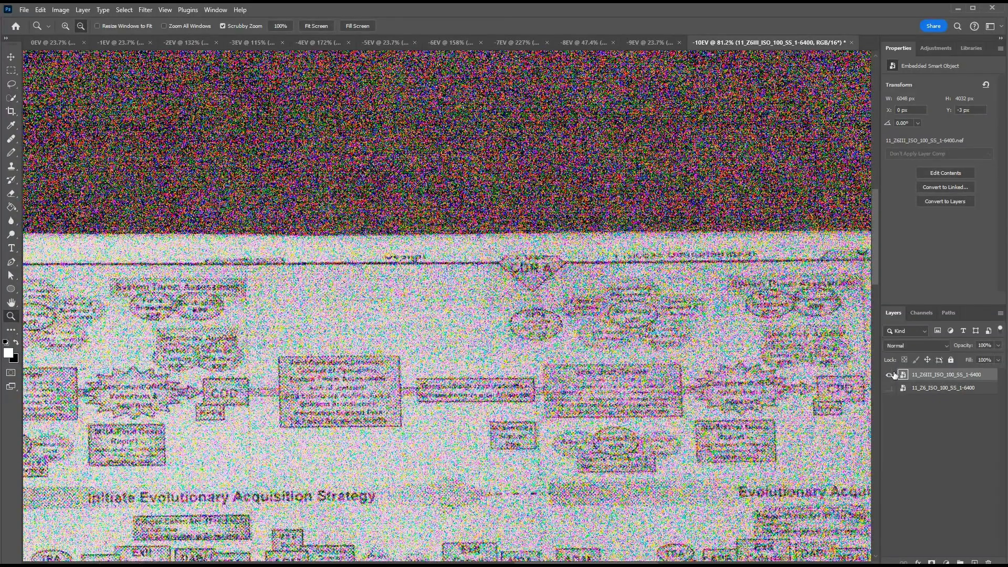
left_click(889, 375)
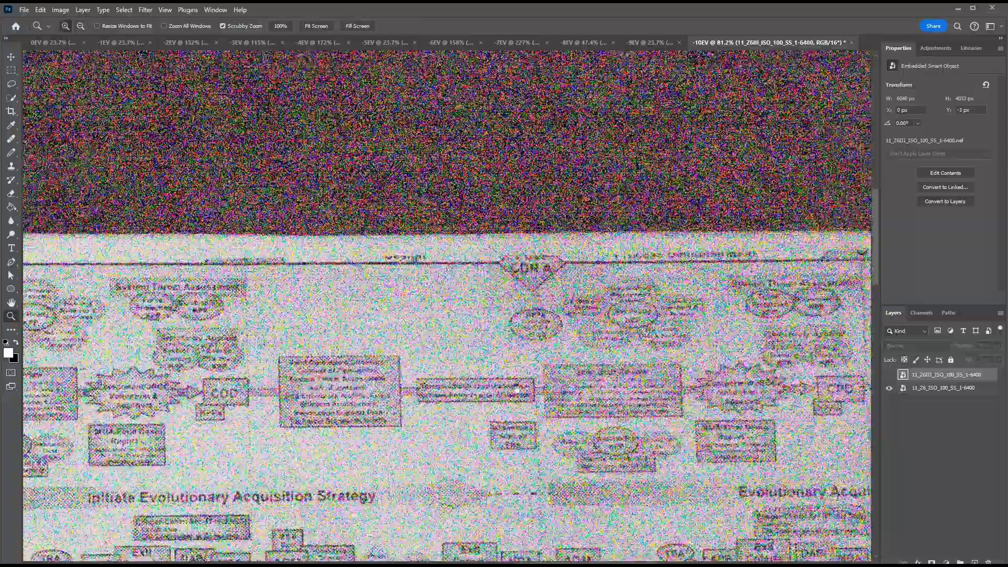
left_click_drag(315, 457, 719, 338)
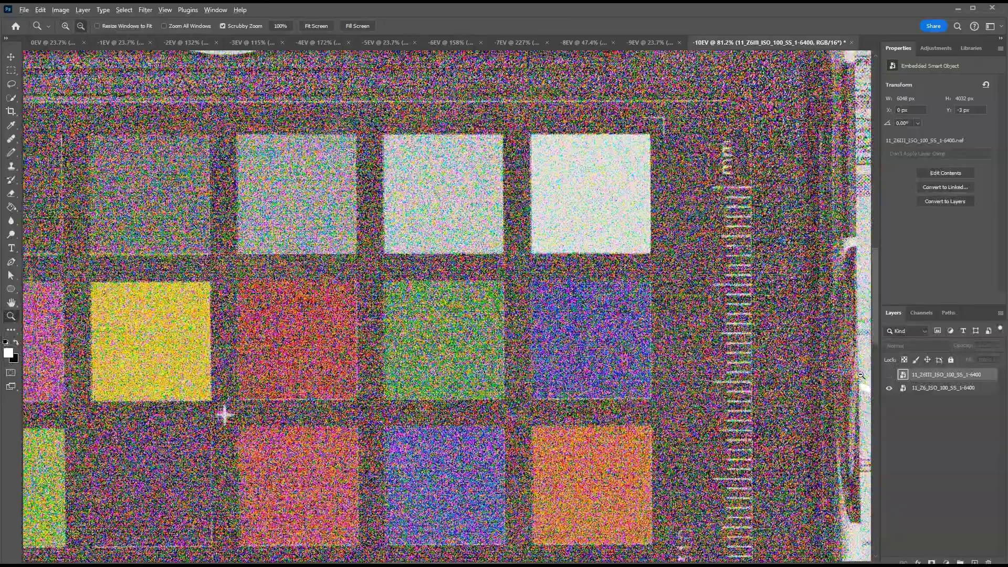
left_click(890, 376, "alt")
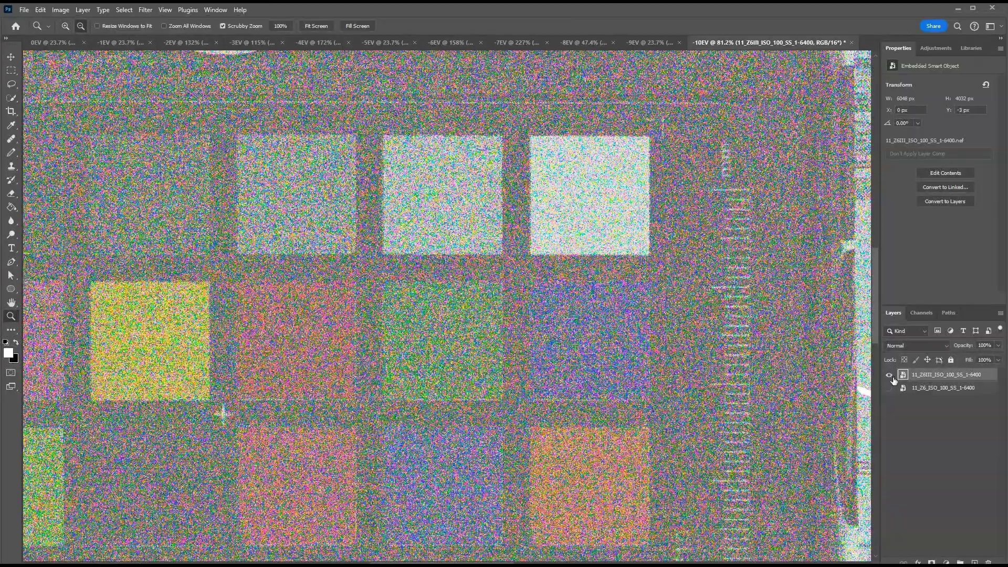
left_click(889, 389, "alt")
left_click(890, 376, "alt")
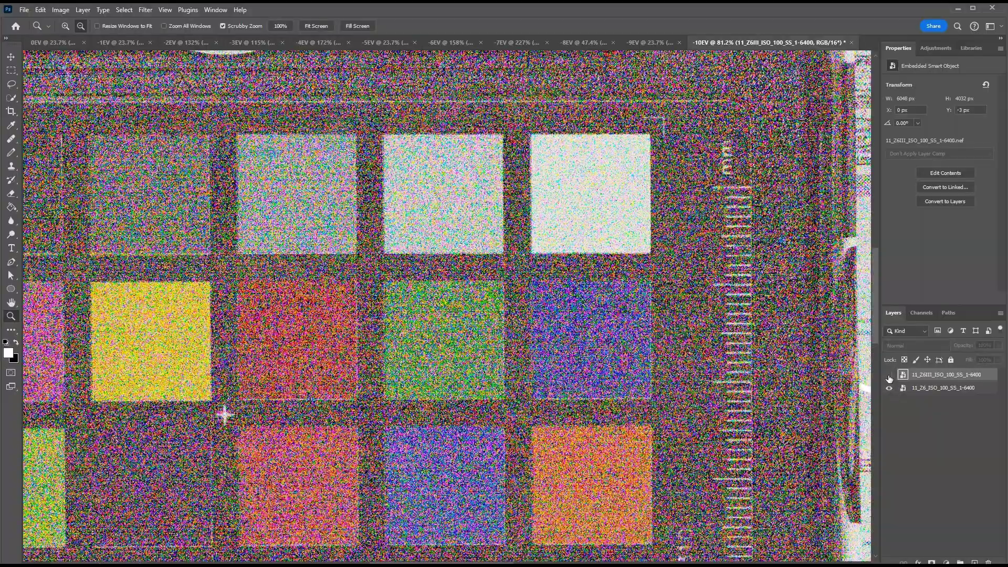
left_click(890, 389, "alt")
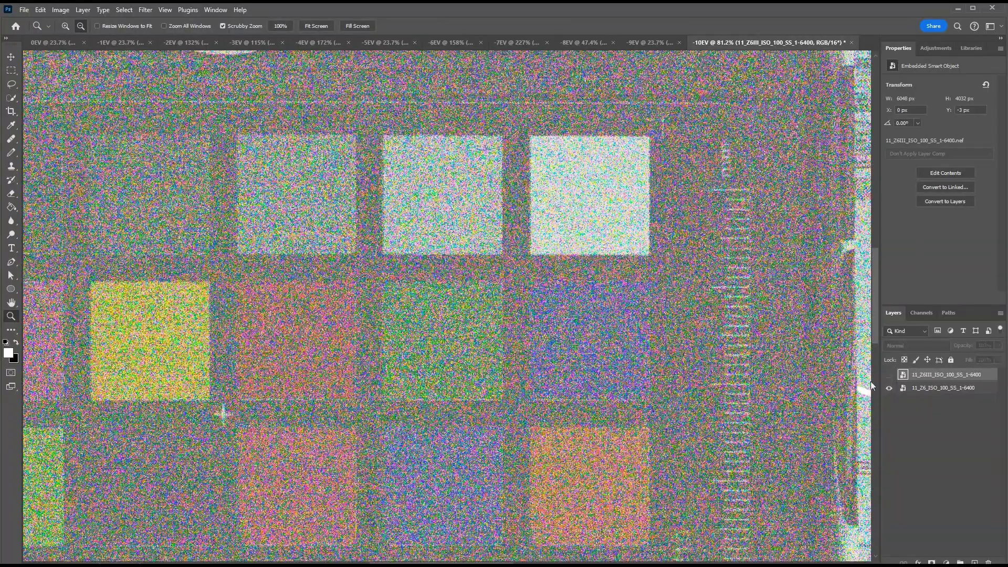
Fit the -10EV image on screen and compare Z6III against Z6 across the frame.
key("ctrl+0")
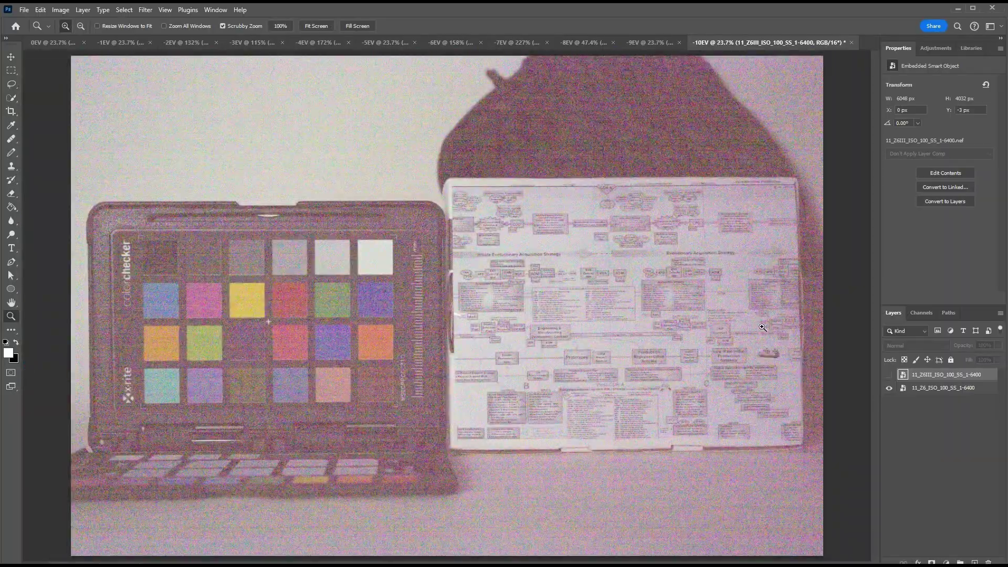
left_click(890, 376, "alt")
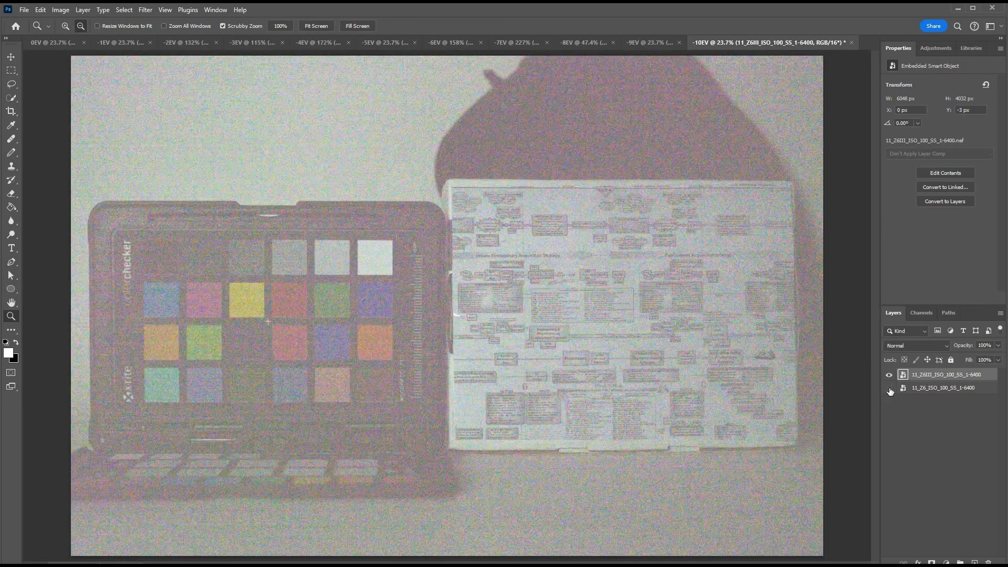
left_click(889, 389, "alt")
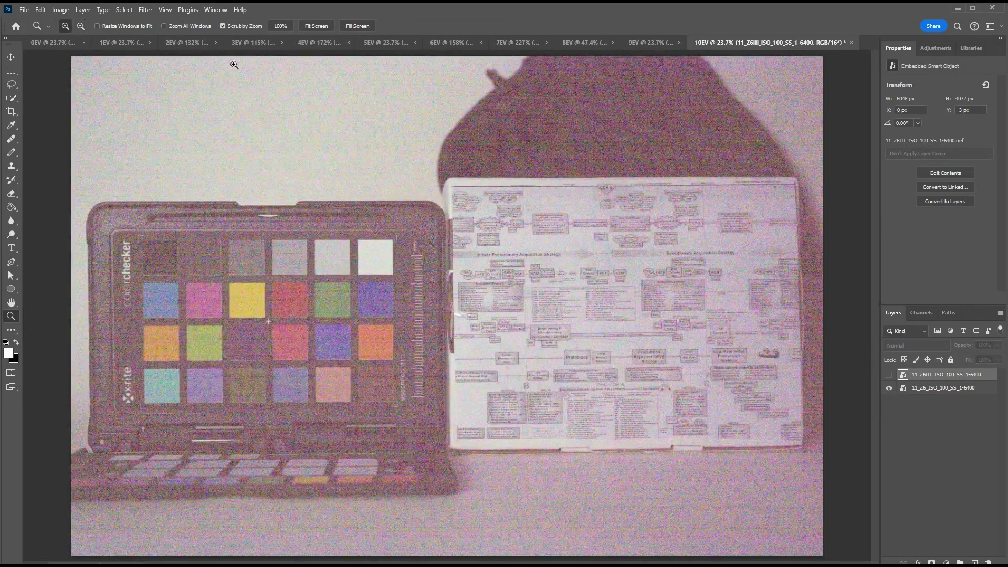
In the -4EV document, zoom into the dark backdrop and alternate between the Z6III and Z6 layers.
left_click(313, 43)
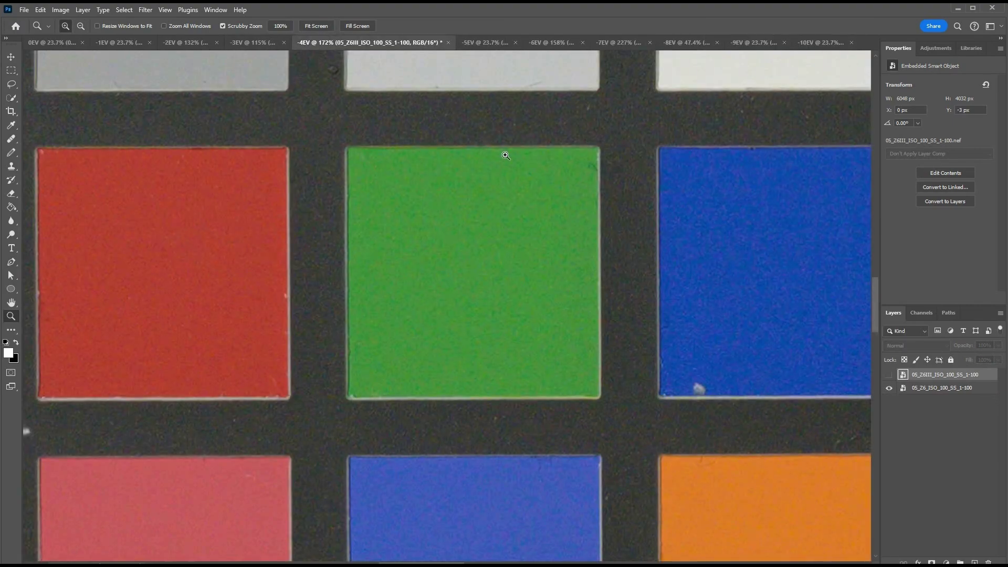
key("ctrl+0")
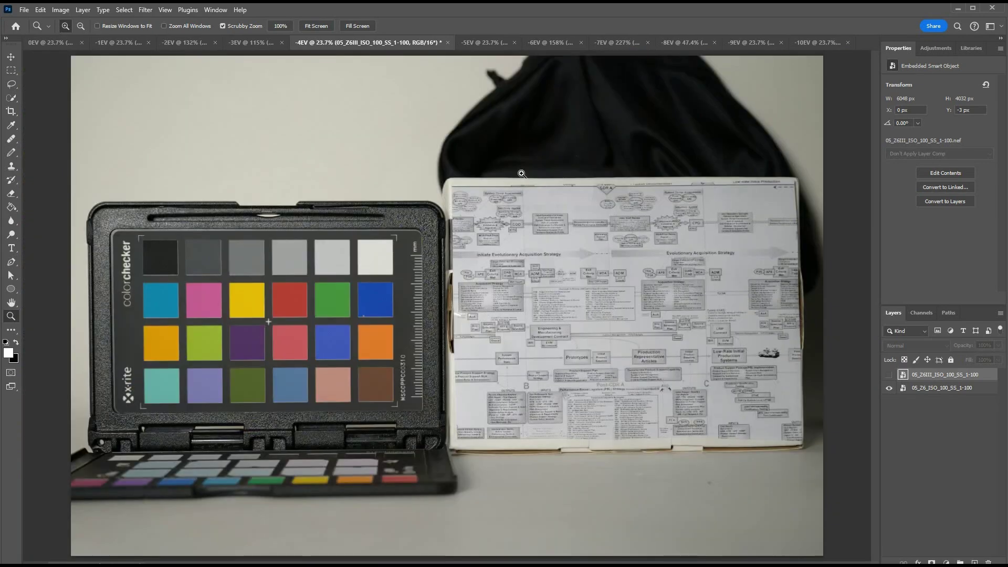
left_click_drag(655, 121, 805, 319)
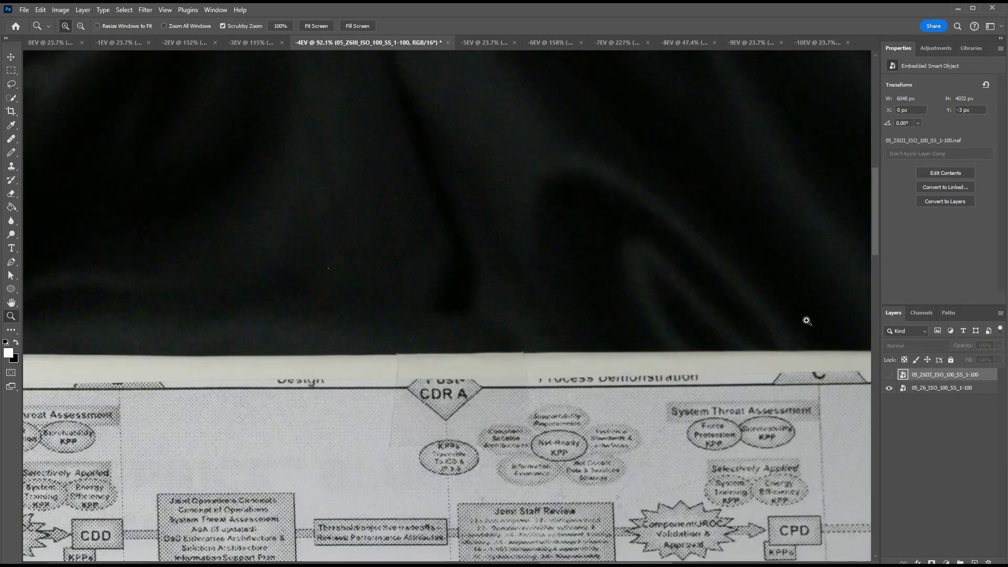
left_click(889, 375, "alt")
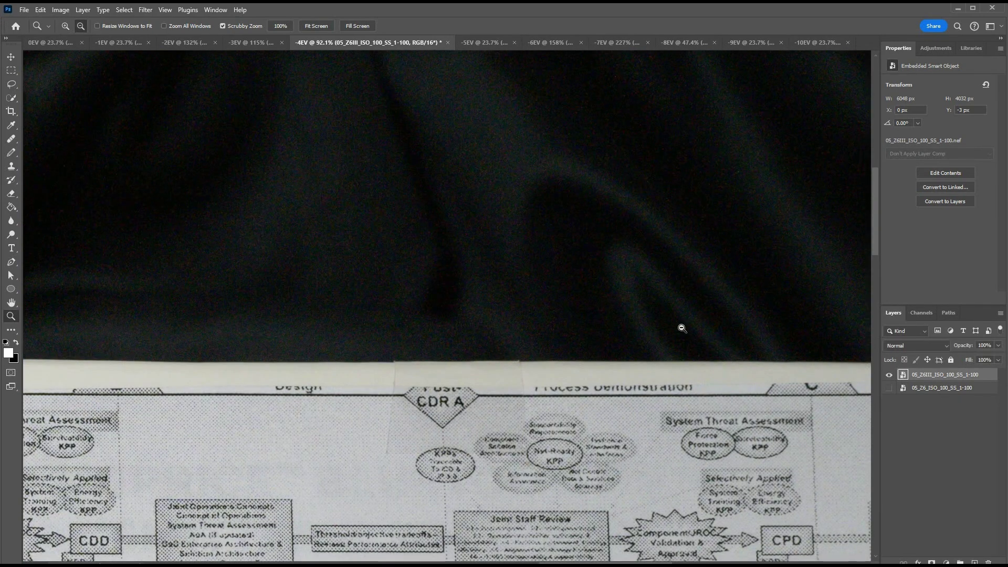
left_click_drag(532, 240, 572, 263)
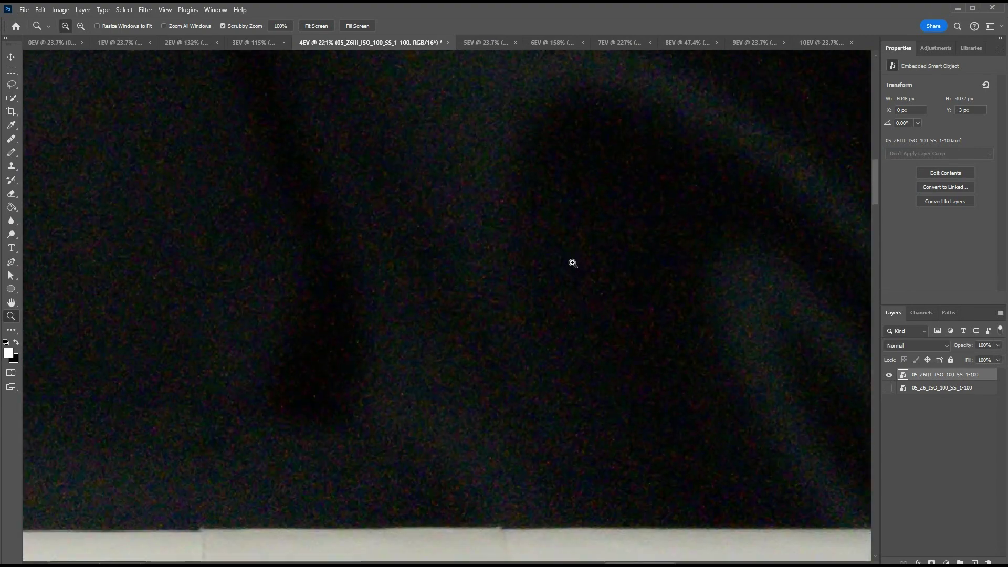
left_click(889, 388, "alt")
left_click(889, 375, "alt")
left_click(888, 375, "alt")
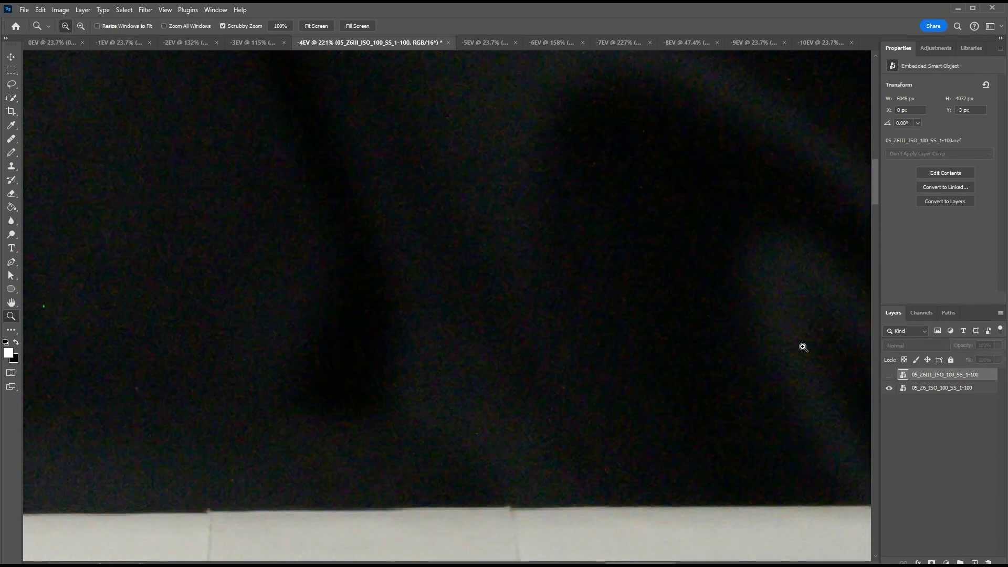
Zoom into the chart's CDR A area and compare the Z6III and Z6 layers there.
key("ctrl+0")
left_click_drag(567, 154, 486, 292)
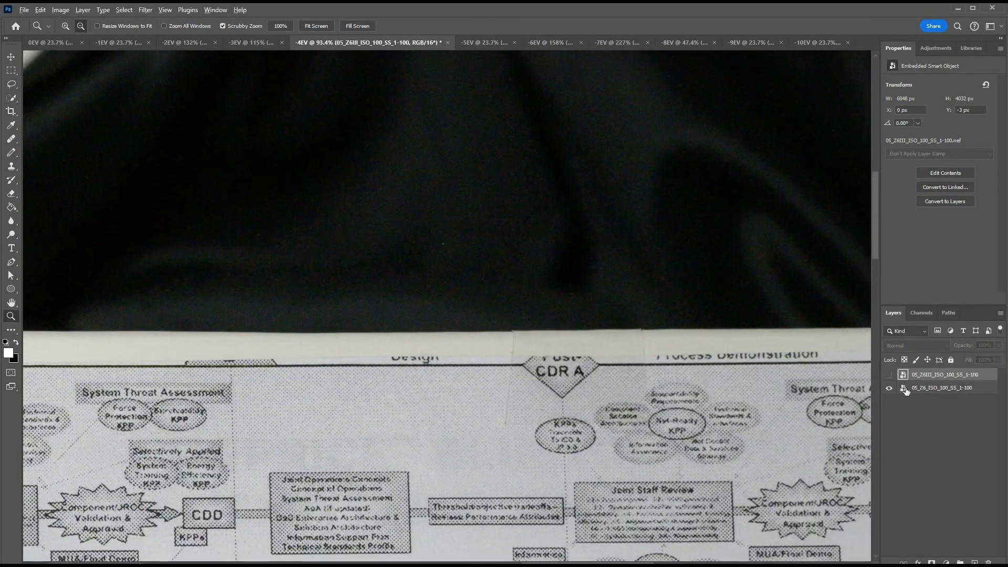
left_click(889, 375, "alt")
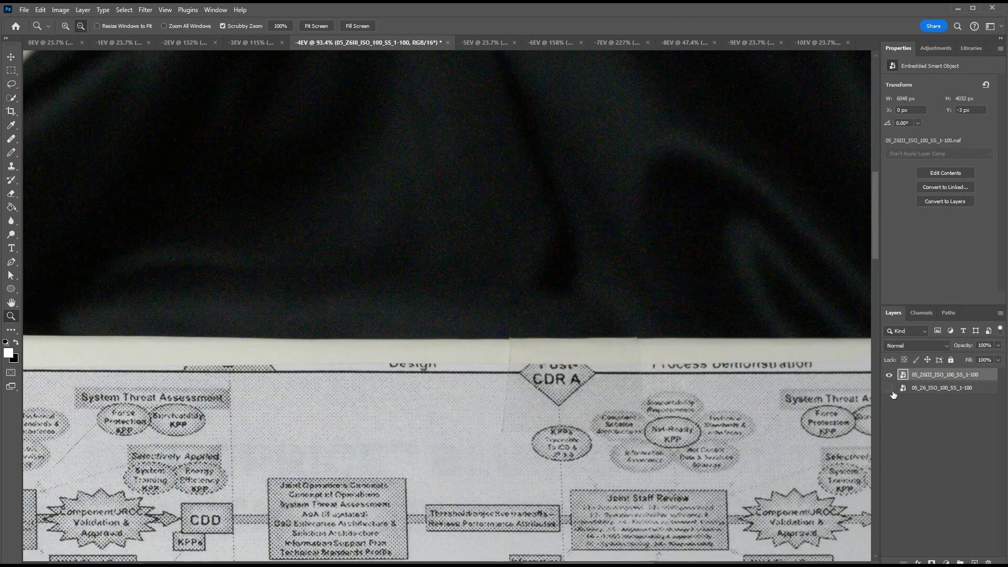
left_click(890, 388, "alt")
In the -5EV document, zoom into the dark backdrop and alternate the Z6III and Z6 layers.
left_click(487, 42)
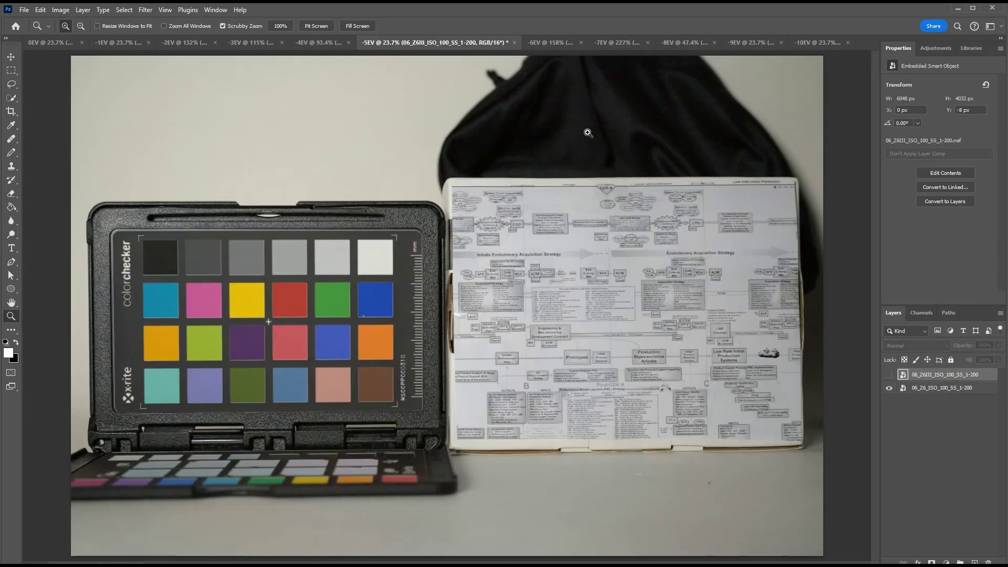
left_click_drag(588, 133, 829, 344)
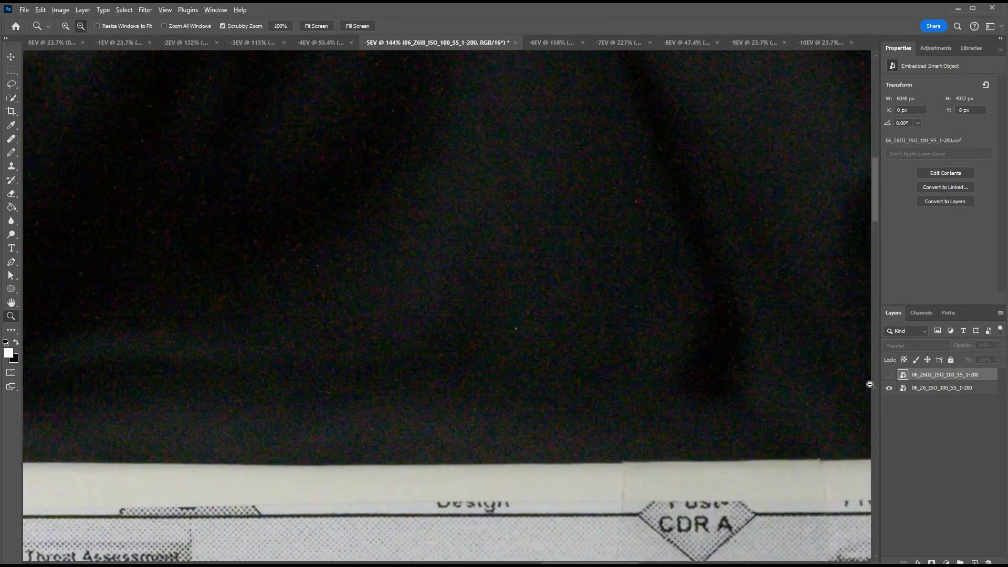
left_click(889, 375, "alt")
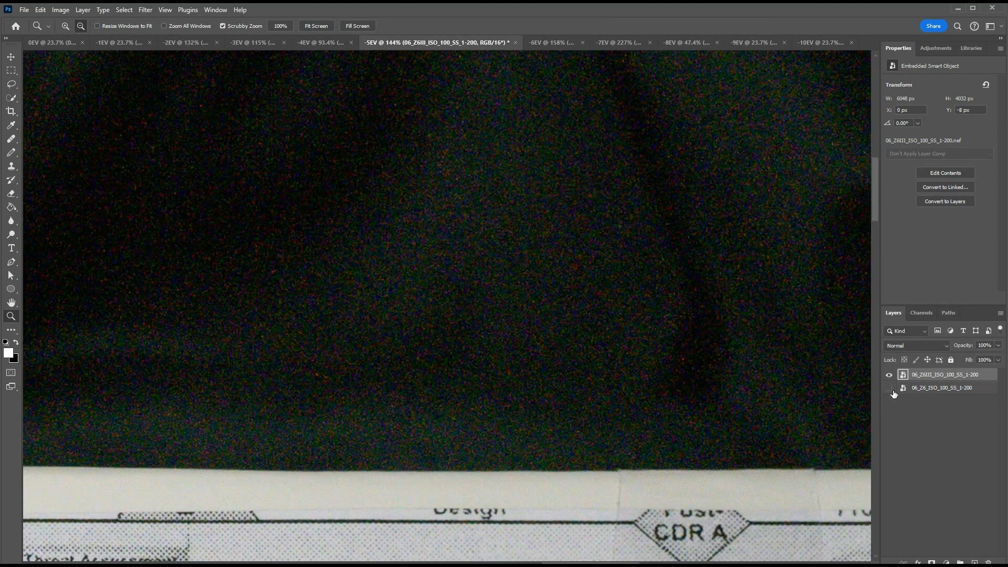
left_click(889, 388, "alt")
left_click(889, 376, "alt")
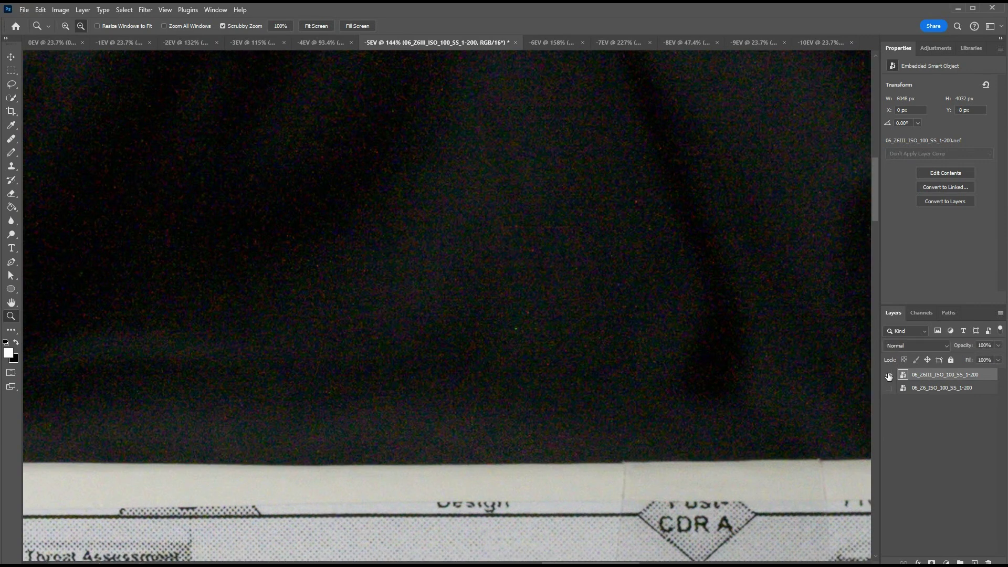
left_click(890, 390, "alt")
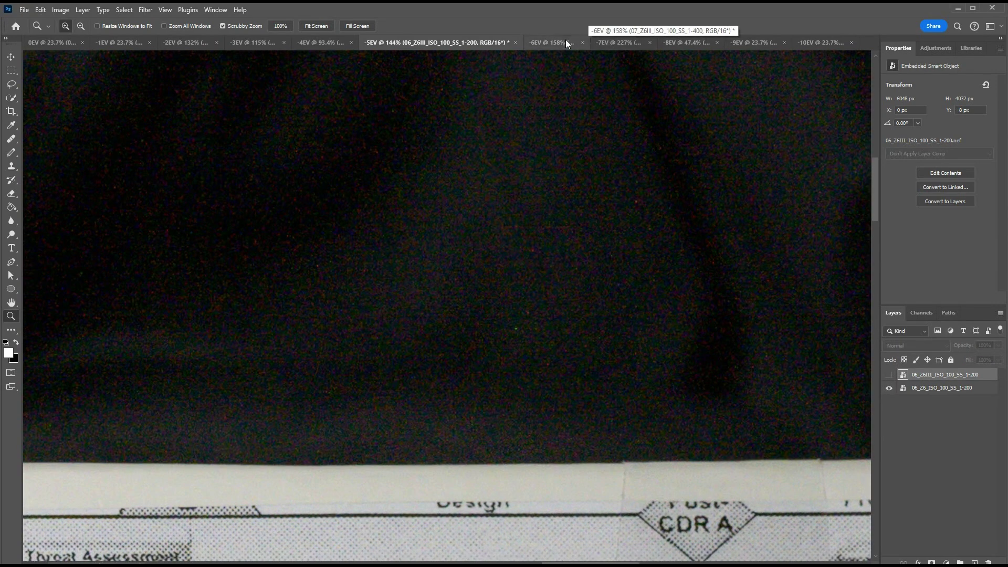
Move to the -6EV document and alternate between its Z6III and Z6 layers.
left_click(609, 42)
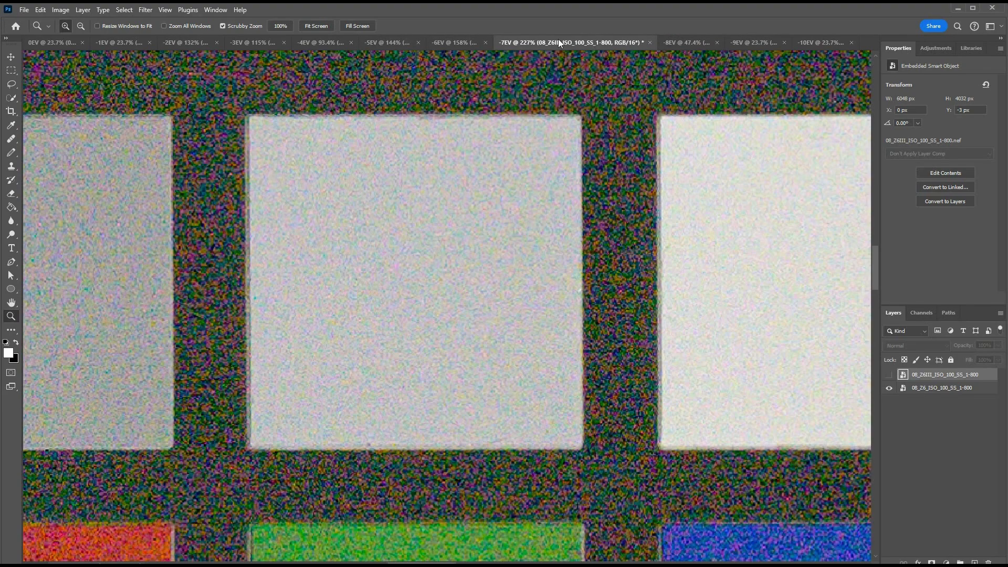
left_click(450, 41)
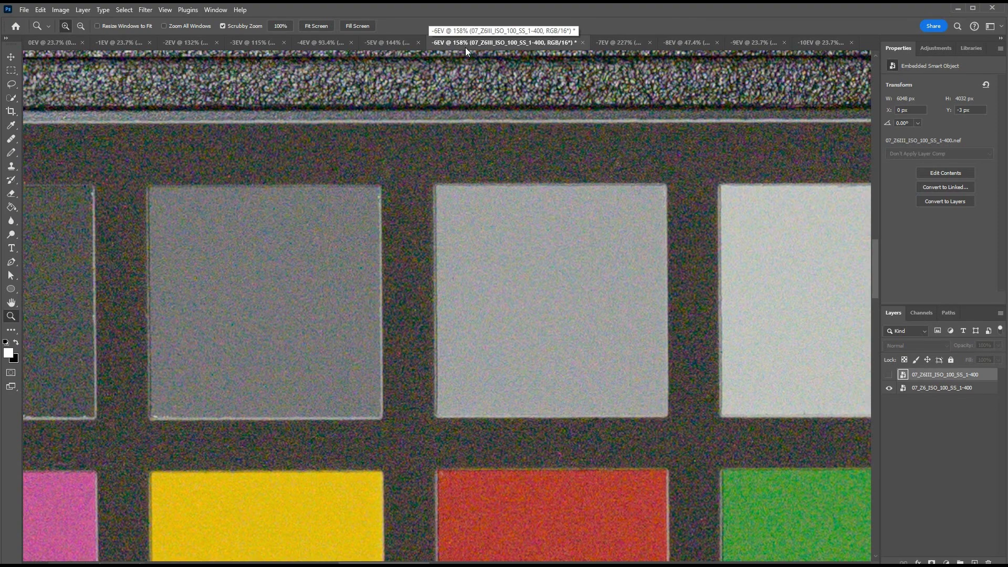
left_click(889, 374)
left_click(891, 389)
left_click(890, 389)
left_click(890, 375)
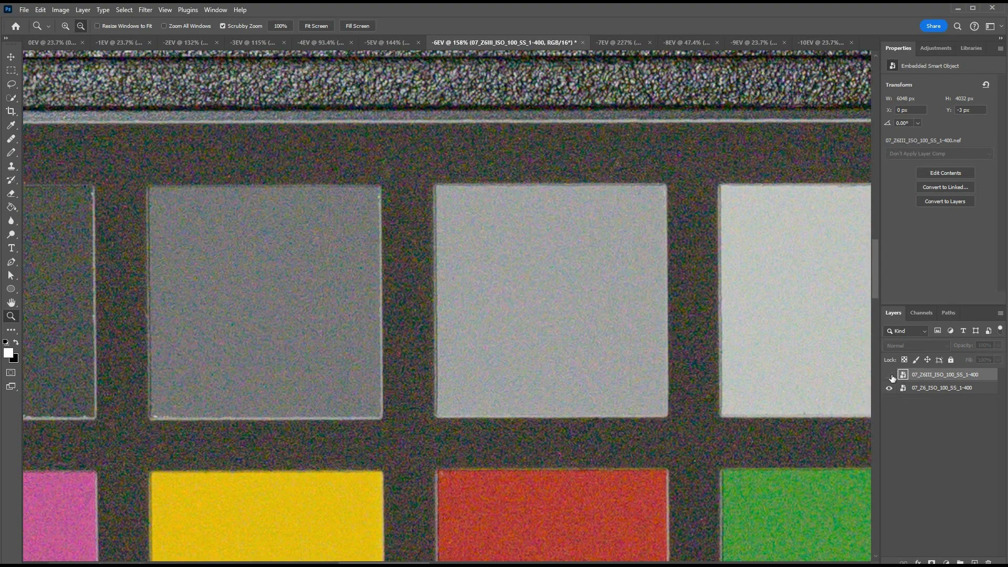
Keep comparing the -6EV grey patches layer by layer, ending with only 07_Z6 visible.
left_click(890, 375)
left_click(890, 389)
left_click(890, 375)
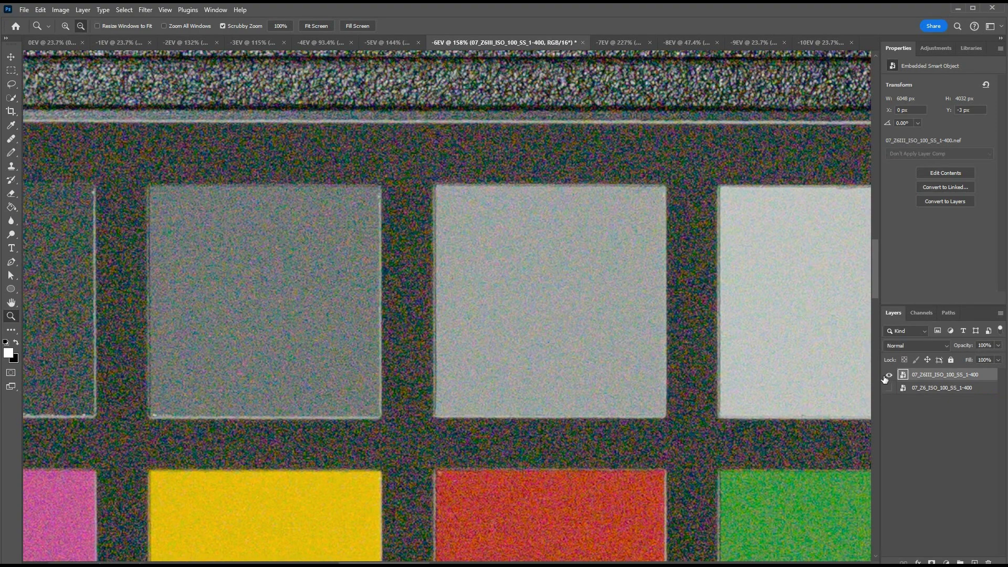
left_click(890, 389, "alt")
left_click(890, 375, "alt")
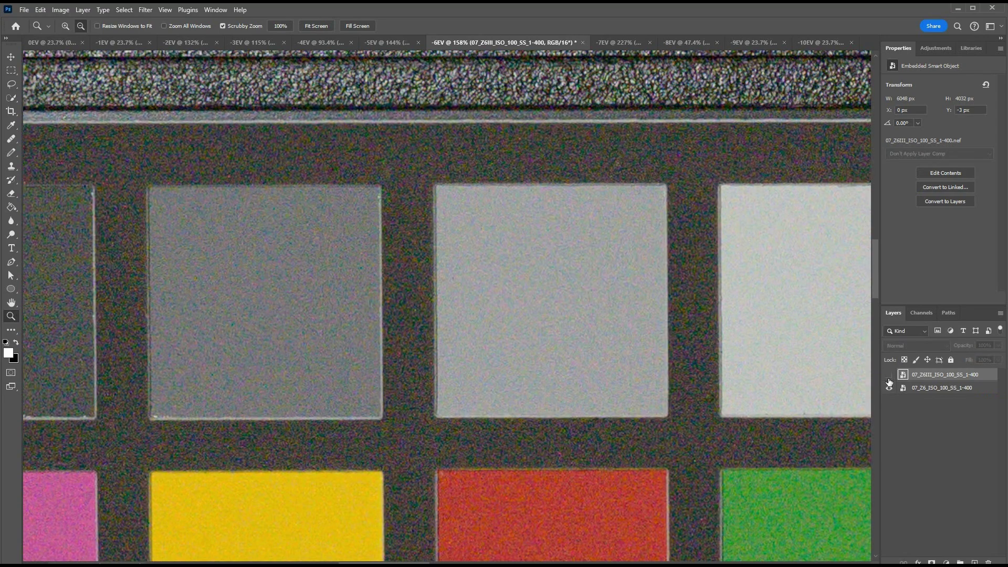
left_click(891, 389, "alt")
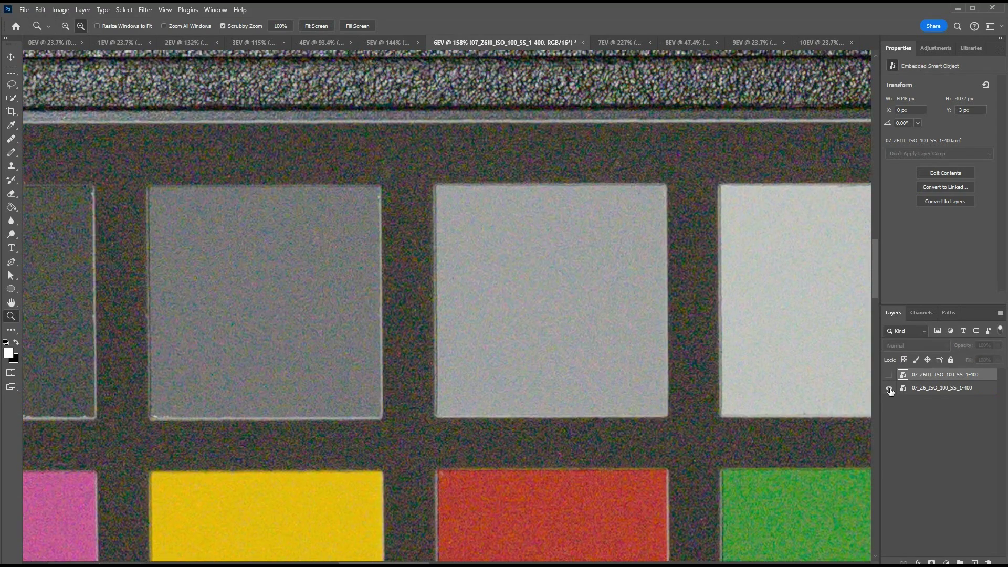